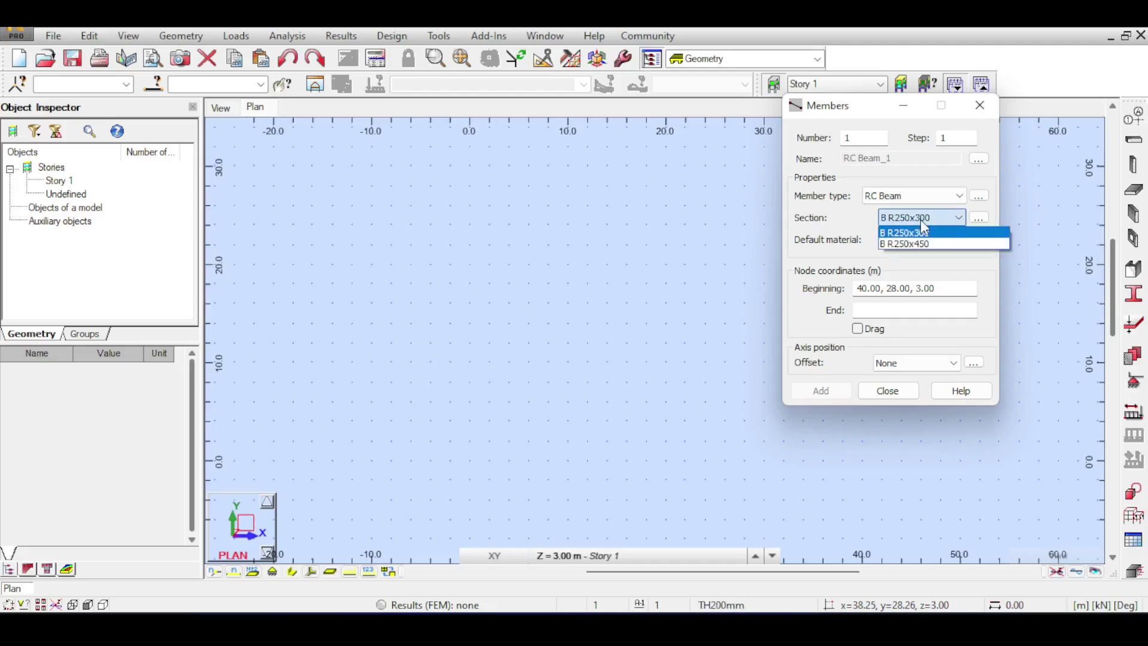
Step: Set the member type to Timber Member and add the NDS 2012 lumber section LMBR 2x3 in ALASKA CEDAR No.1
left_click(922, 222)
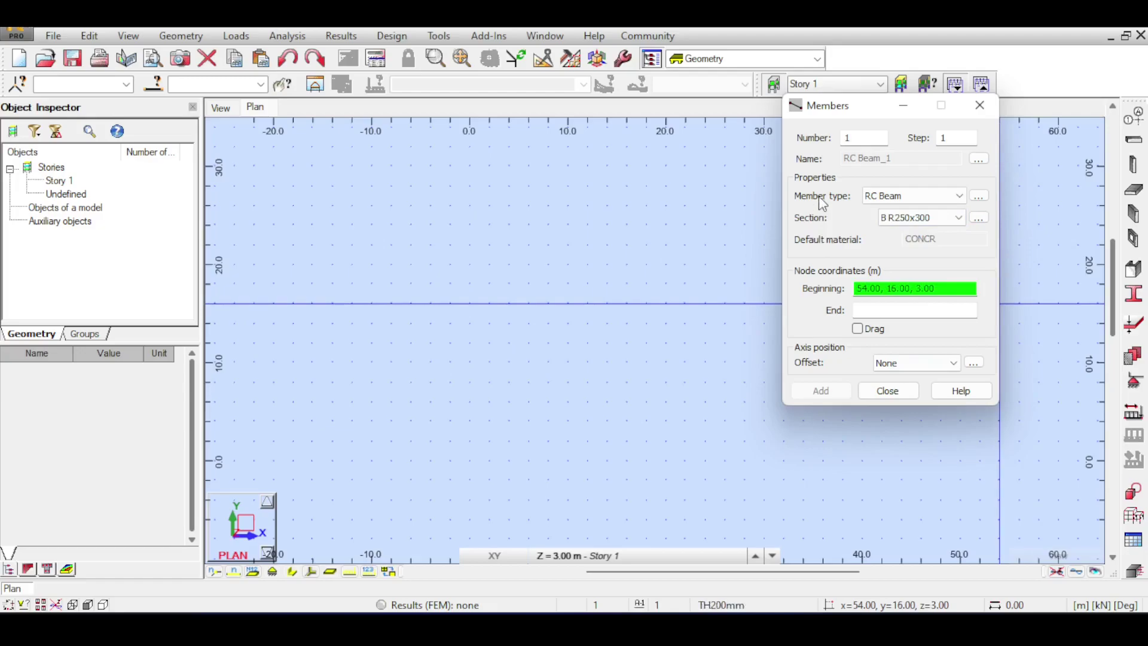
left_click(908, 196)
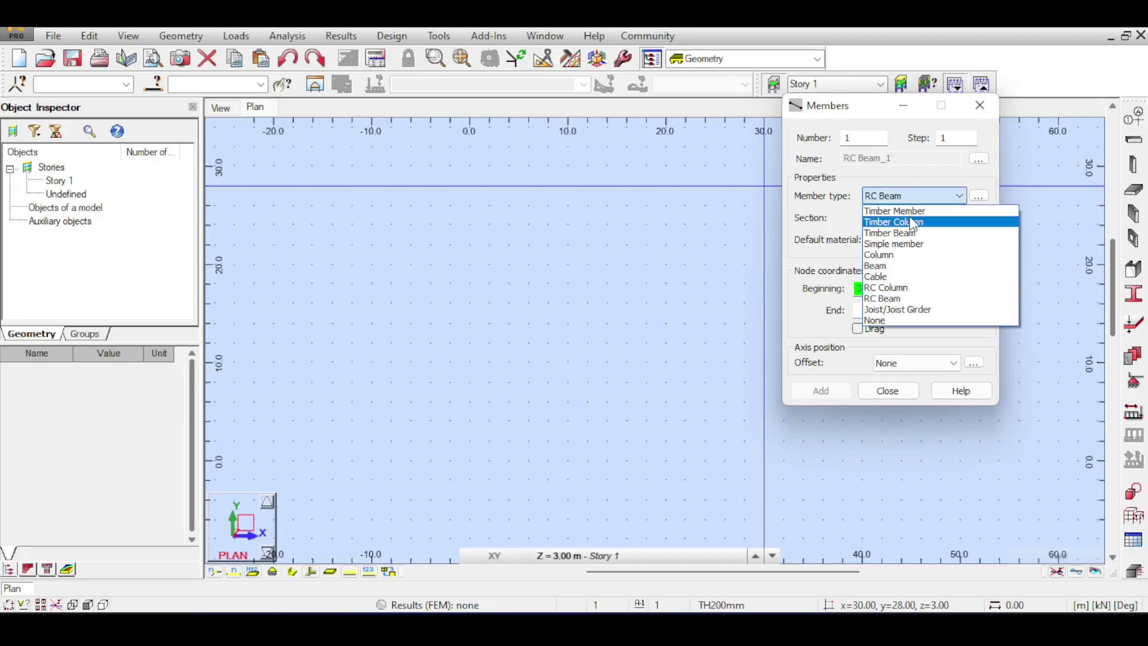
left_click(902, 209)
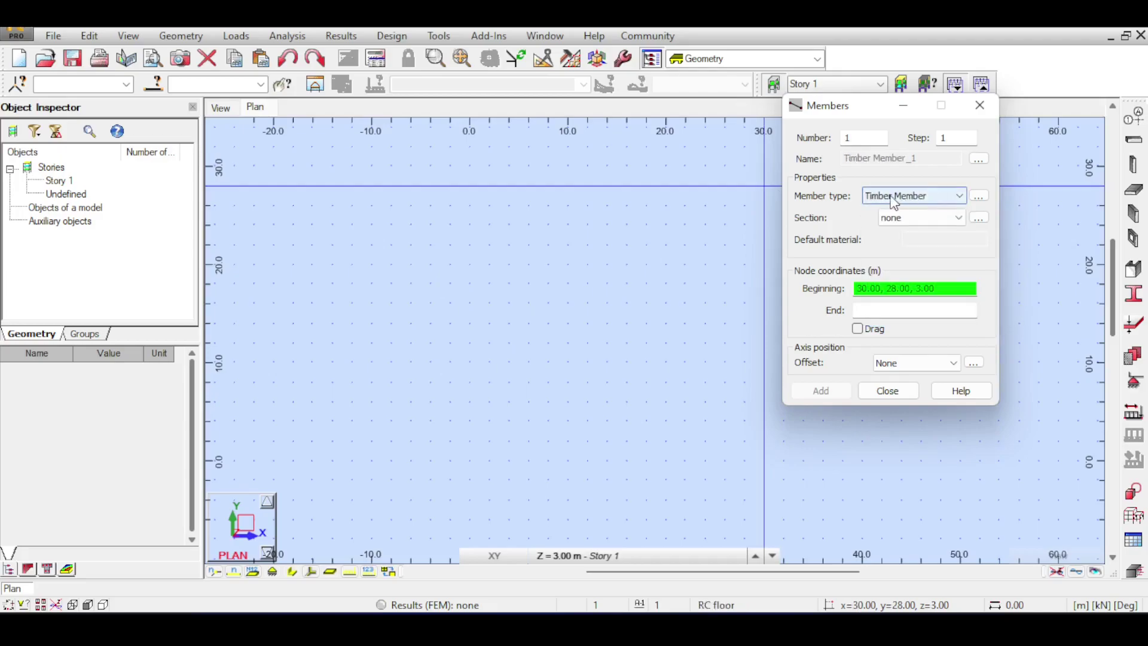
left_click(979, 218)
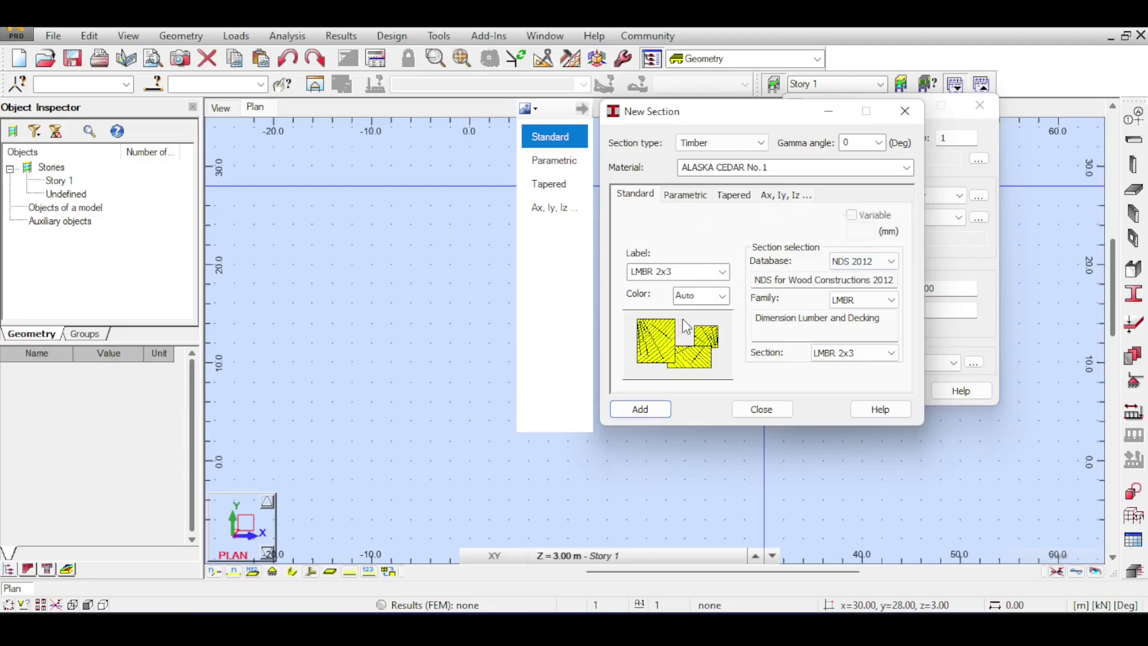
left_click(640, 410)
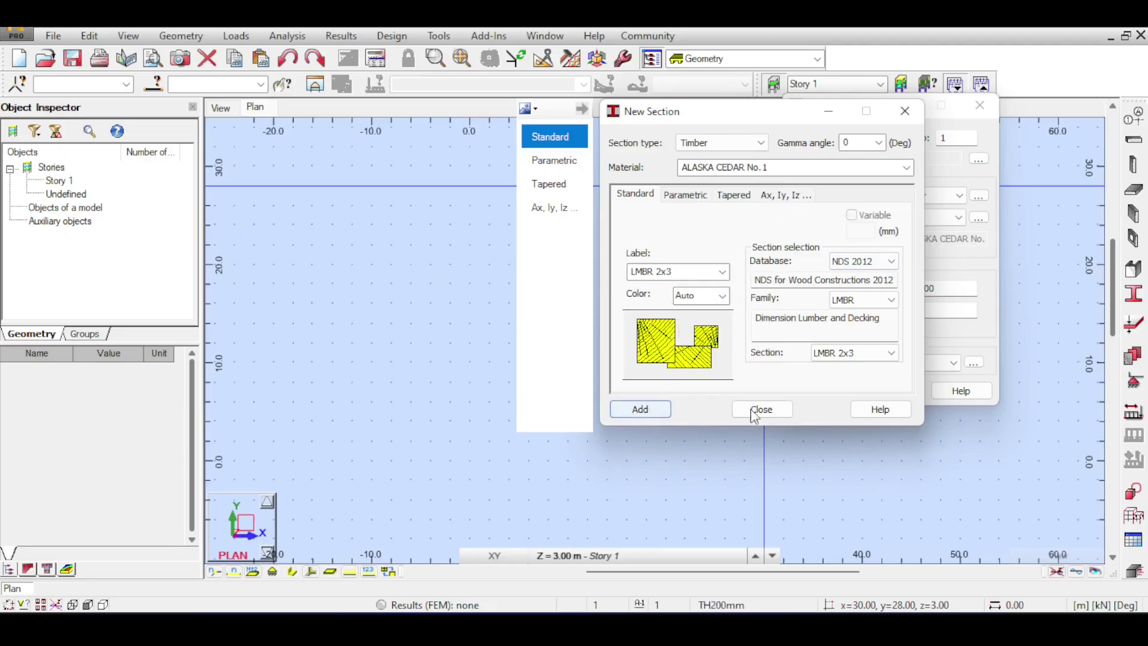
left_click(770, 406)
Step: Draw a horizontal LMBR 2x3 timber member in plan from 0, 18, 3 to 5, 18, 3
left_click(879, 291)
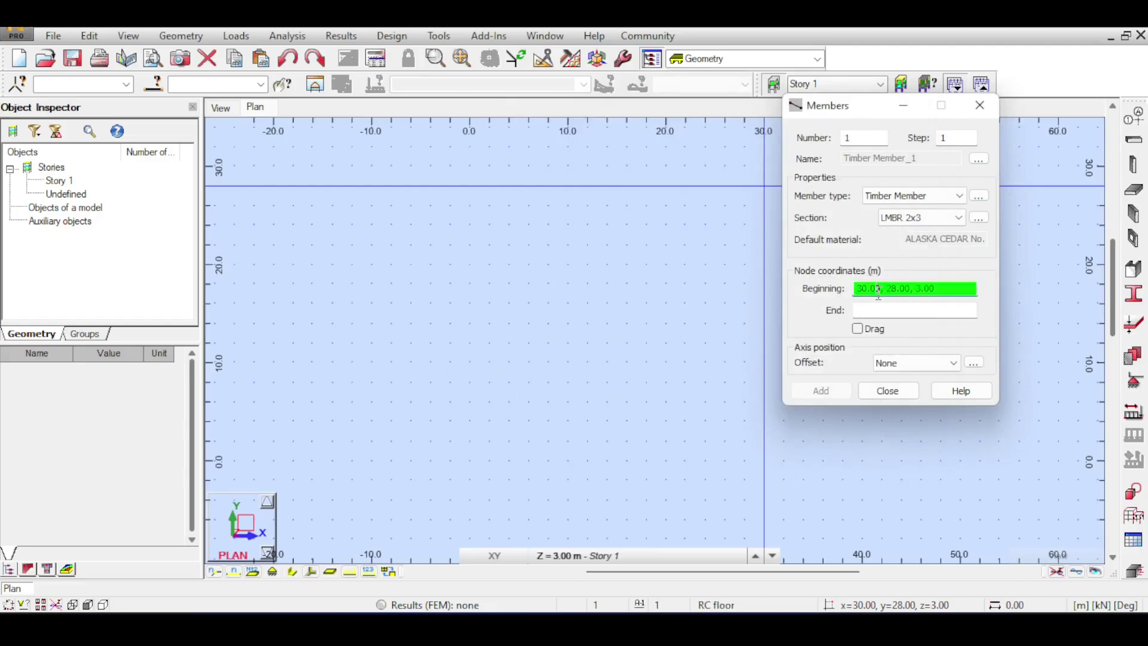
left_click(470, 283)
scroll(515, 281, "up", 3)
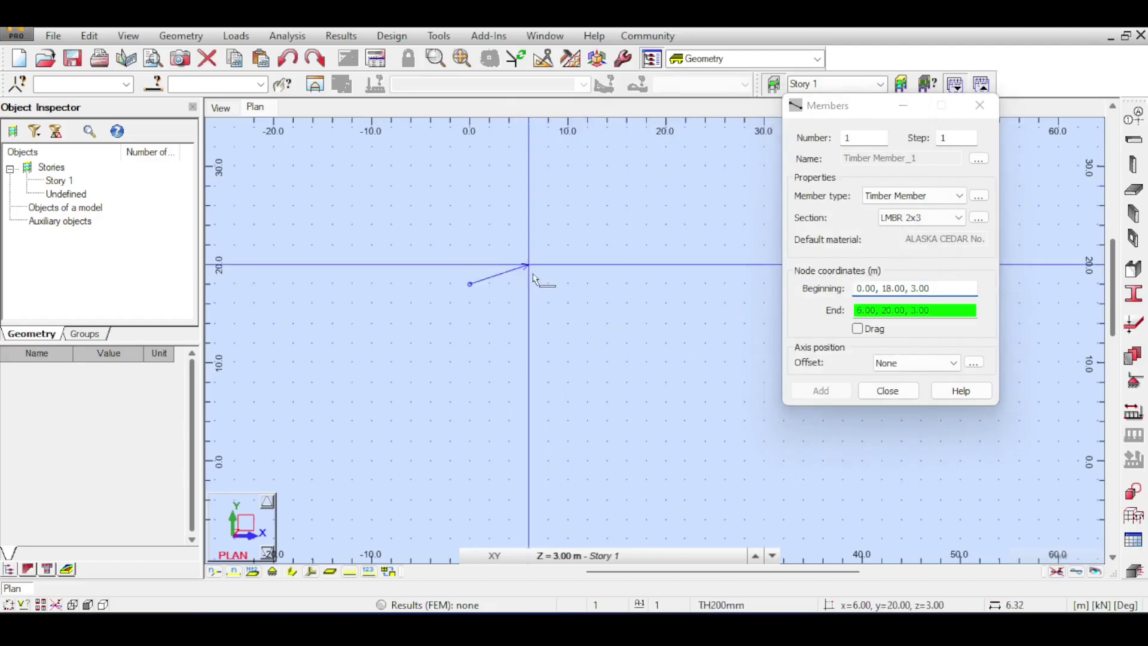
left_click(504, 289)
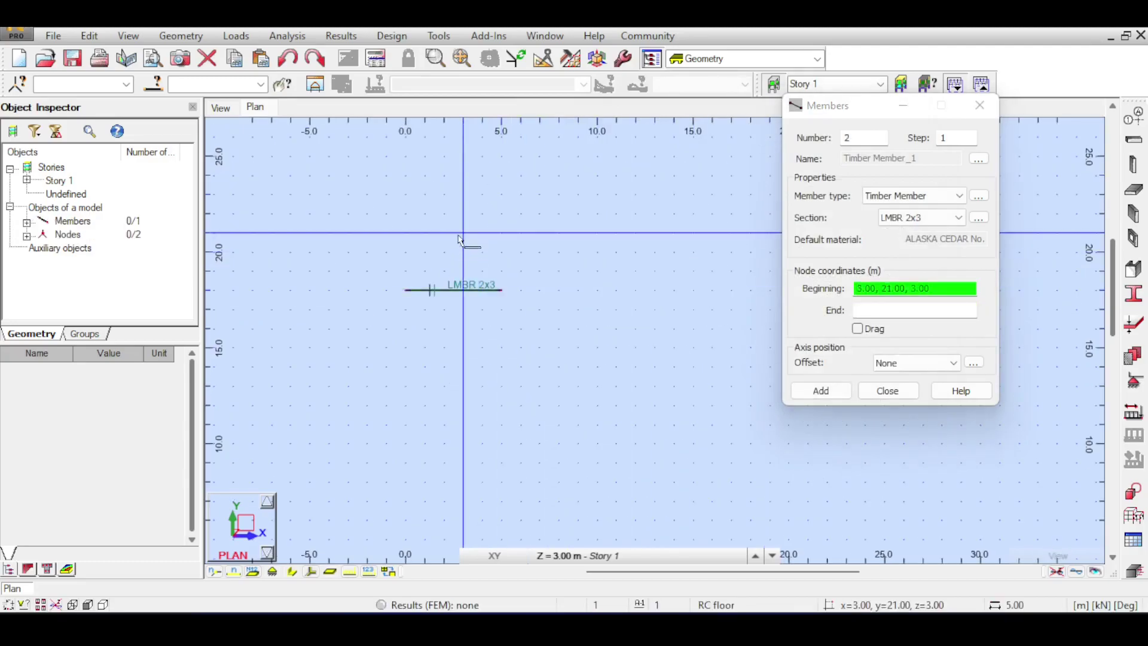
middle_click_drag(496, 233, 552, 243)
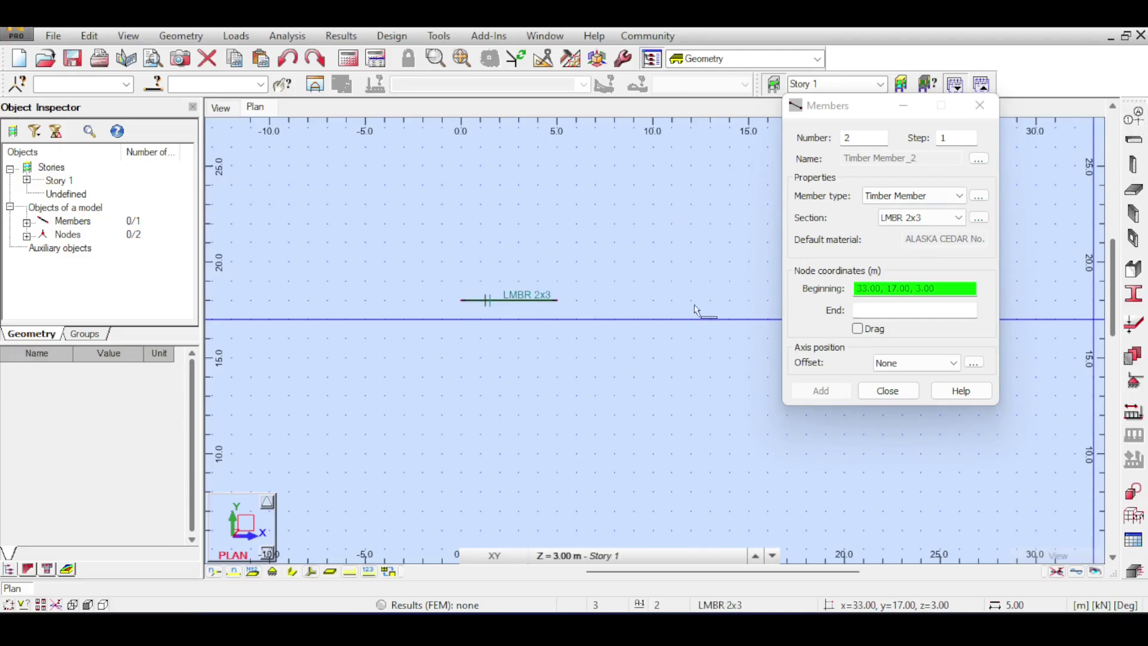
Step: Change the member type for the second member to Simple member, with the W 36x135 steel section
left_click(884, 197)
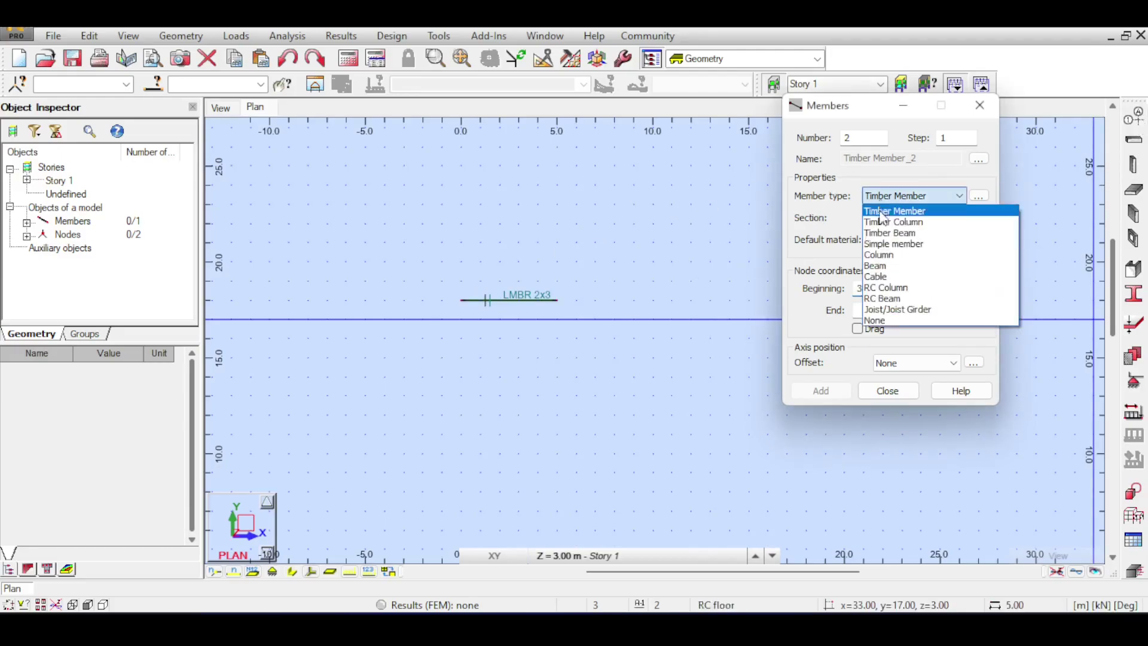
left_click(892, 227)
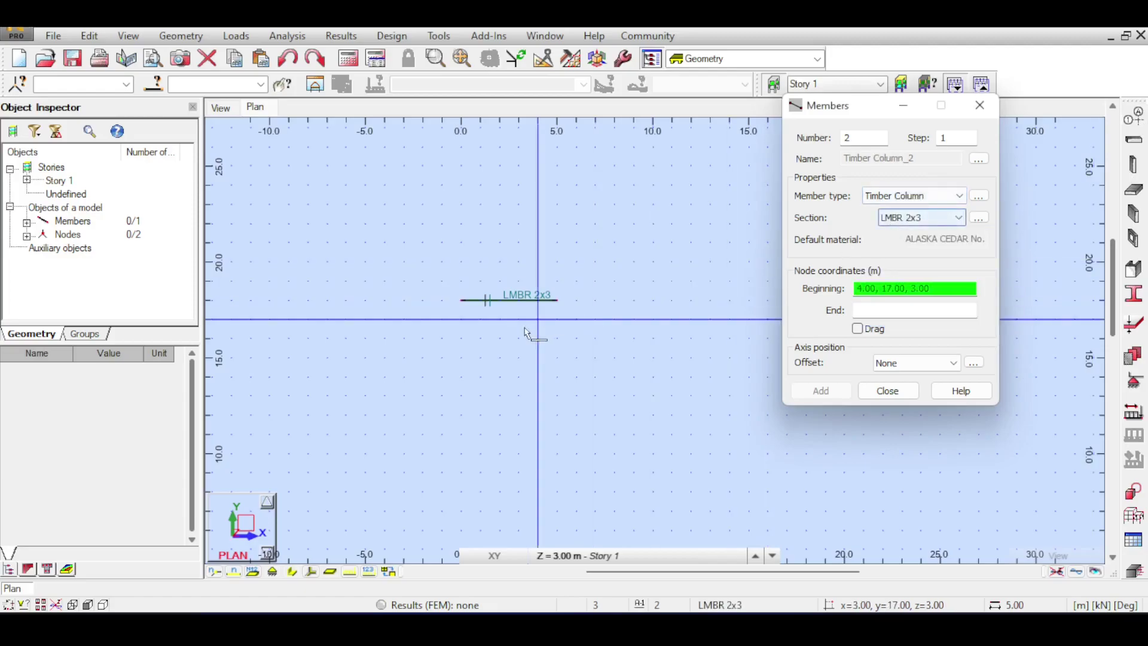
left_click(900, 197)
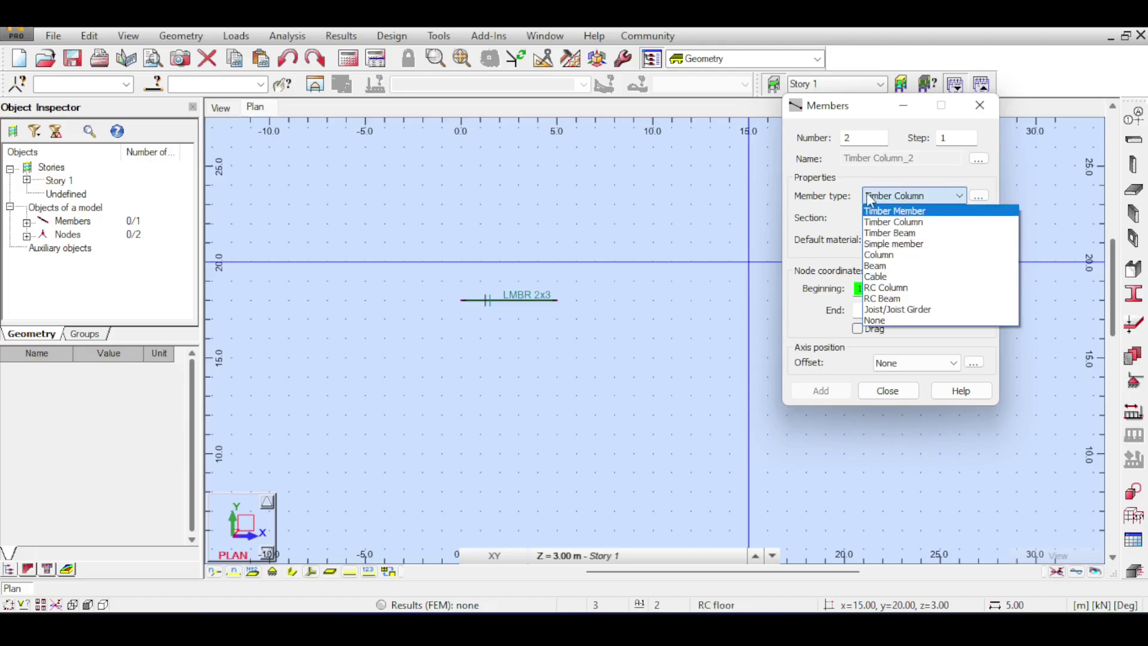
left_click(894, 244)
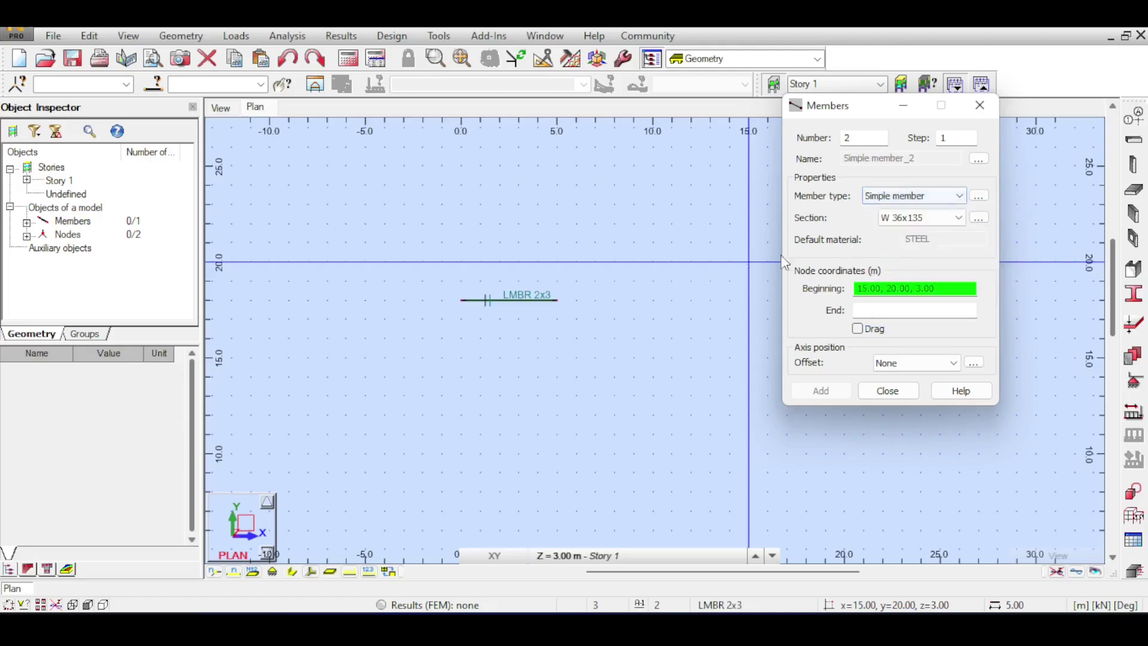
left_click(979, 218)
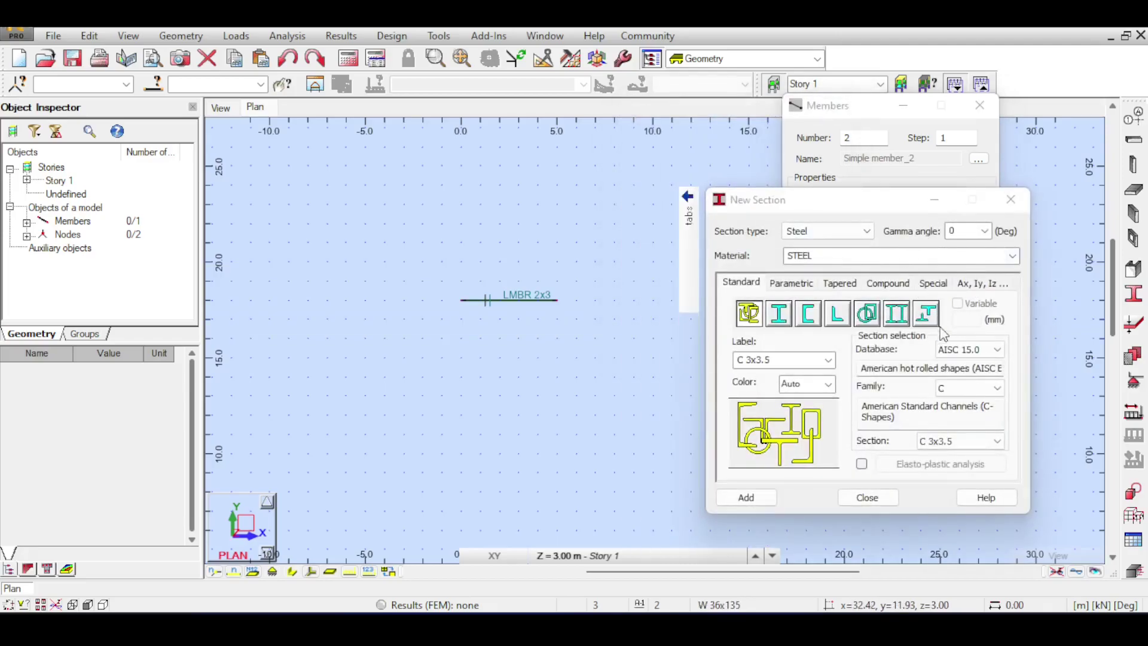
left_click(1014, 257)
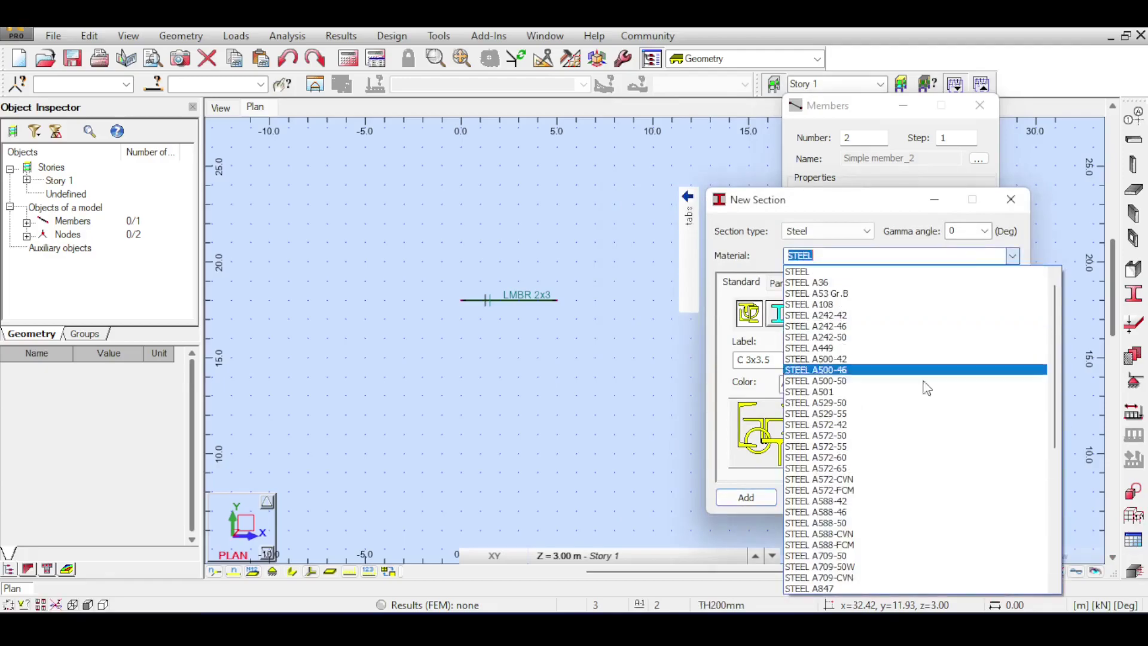
left_click(850, 257)
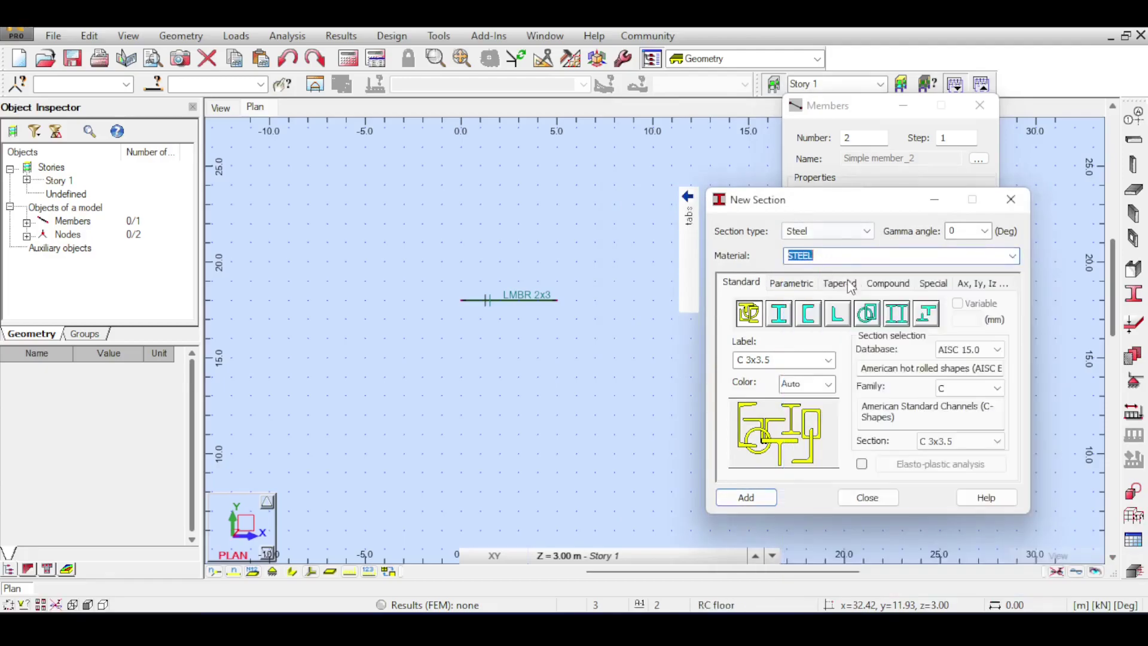
key("Escape")
Step: Draw the W 36x135 steel member in plan from 0, 16, 3 to 5, 16, 3
left_click(461, 338)
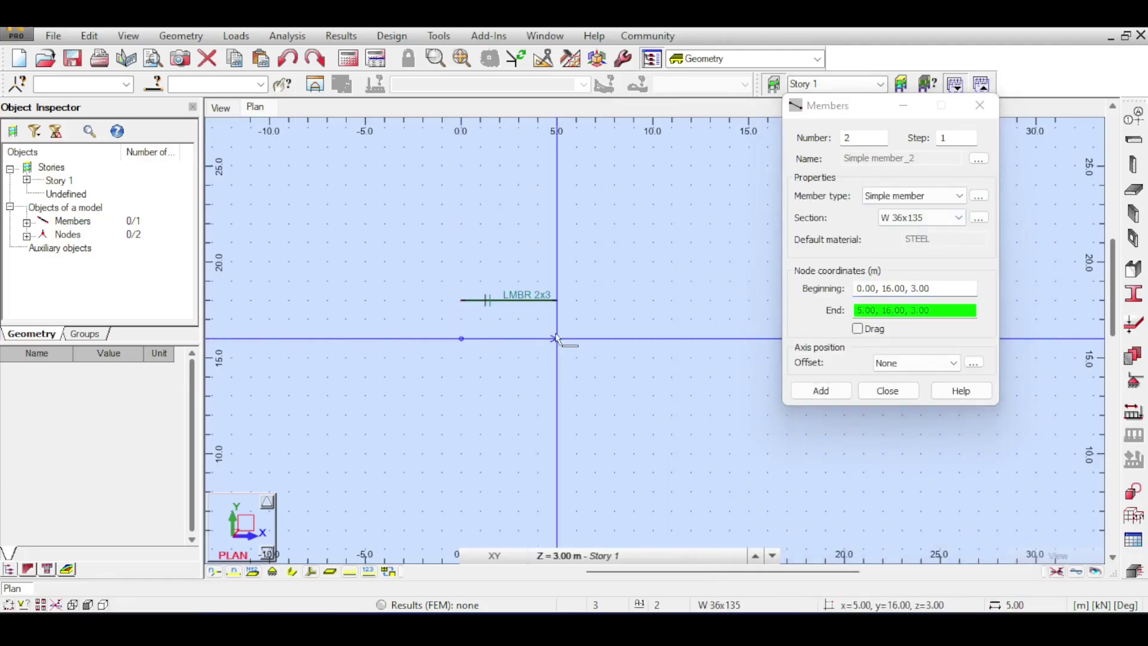
left_click(556, 338)
Step: Change the member type for the third member to Cable, with the Cable_1 section
left_click(915, 196)
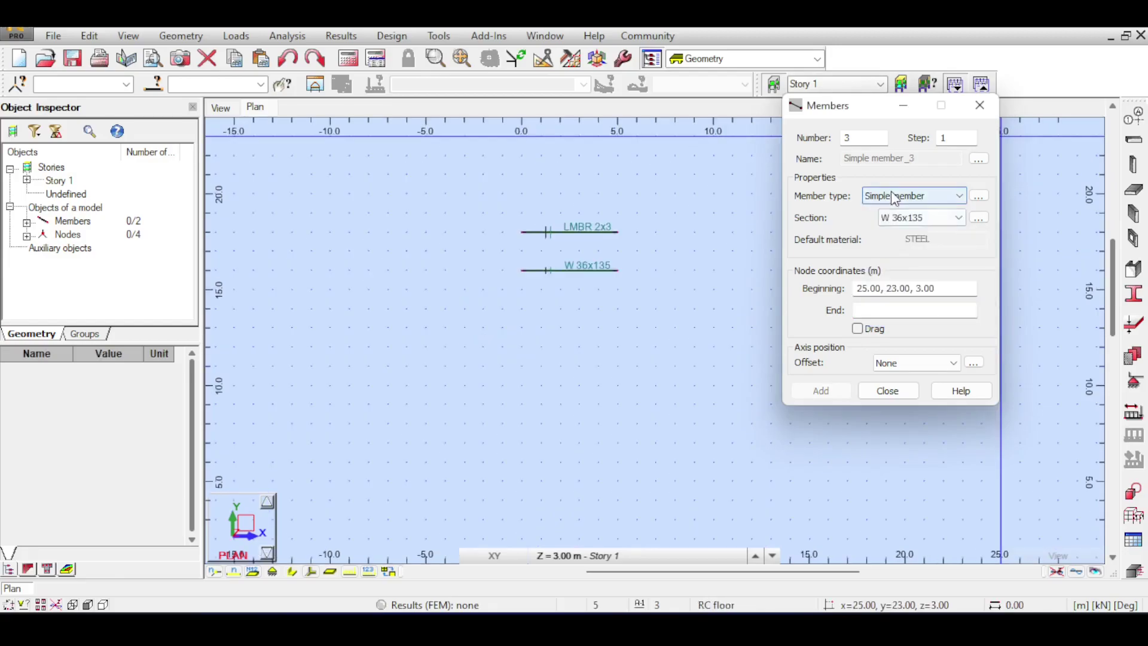
left_click(915, 195)
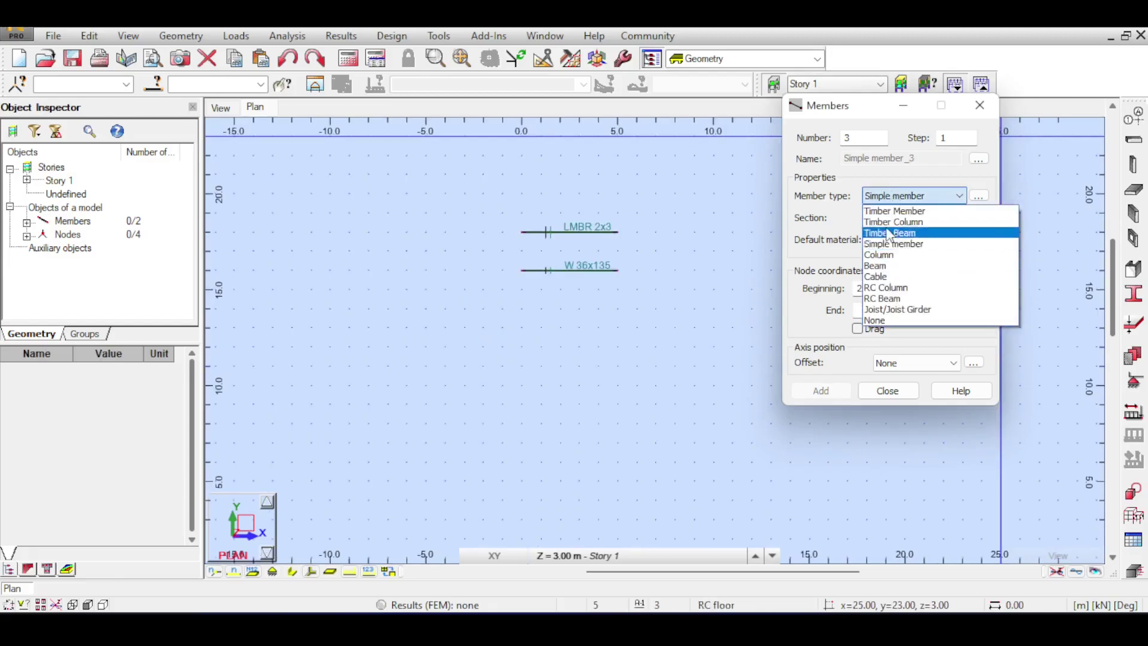
left_click(884, 276)
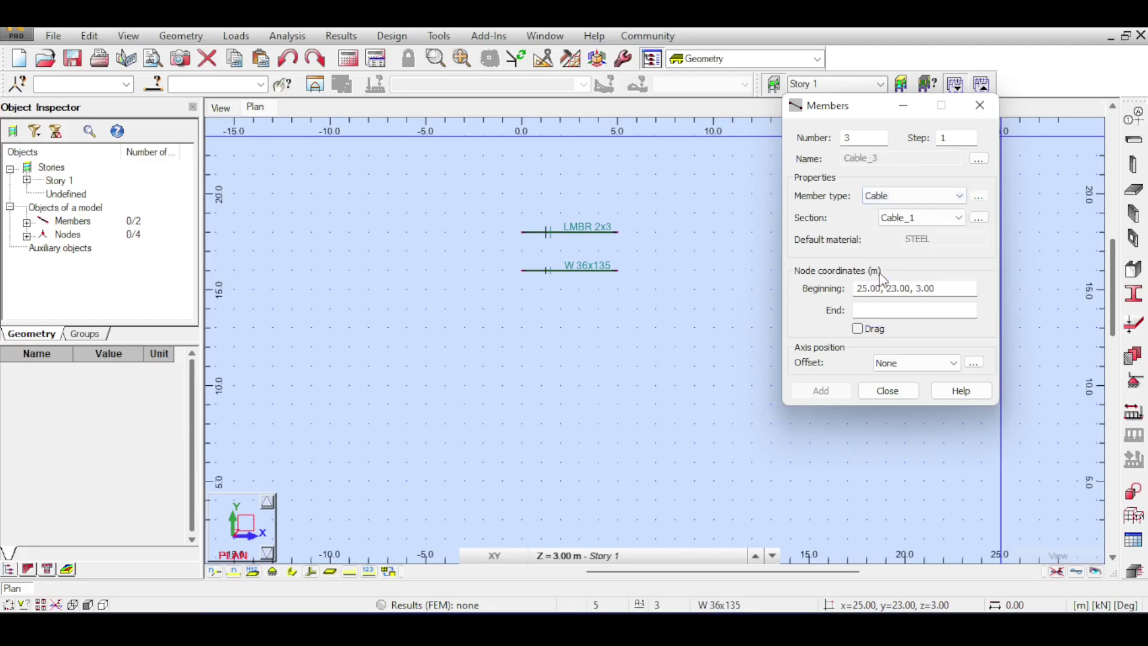
left_click(903, 288)
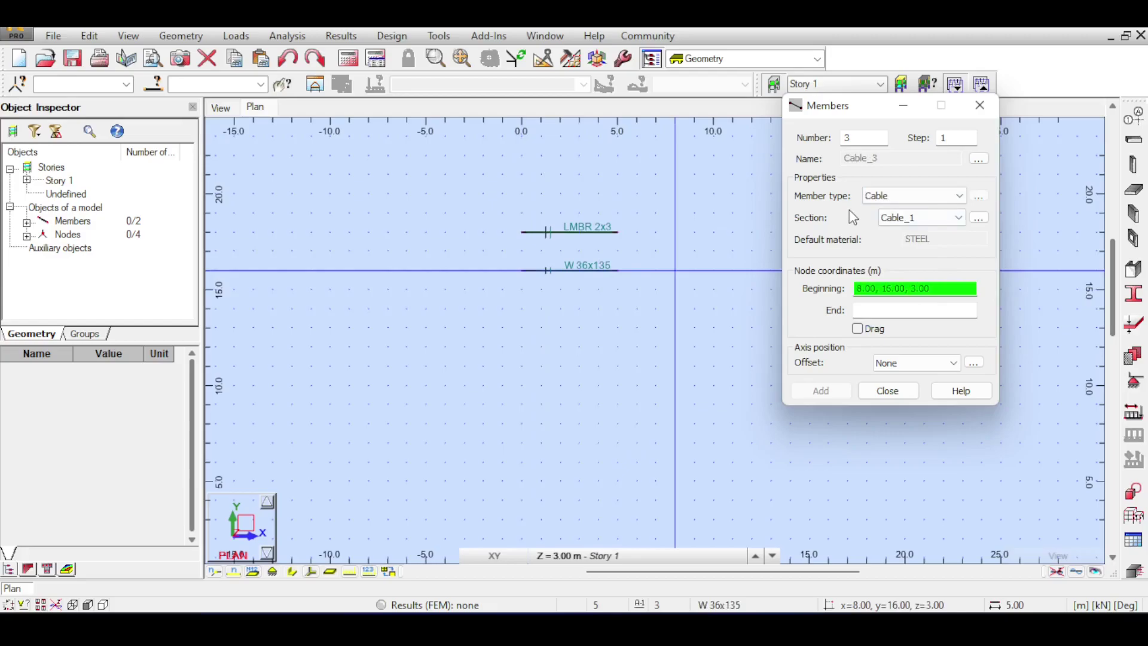
Step: Define Cable_1 in STEEL with Force Fo of 44.48 kN as the assembling parameter, overwriting the existing cable type
left_click(979, 217)
left_click_drag(986, 211, 839, 144)
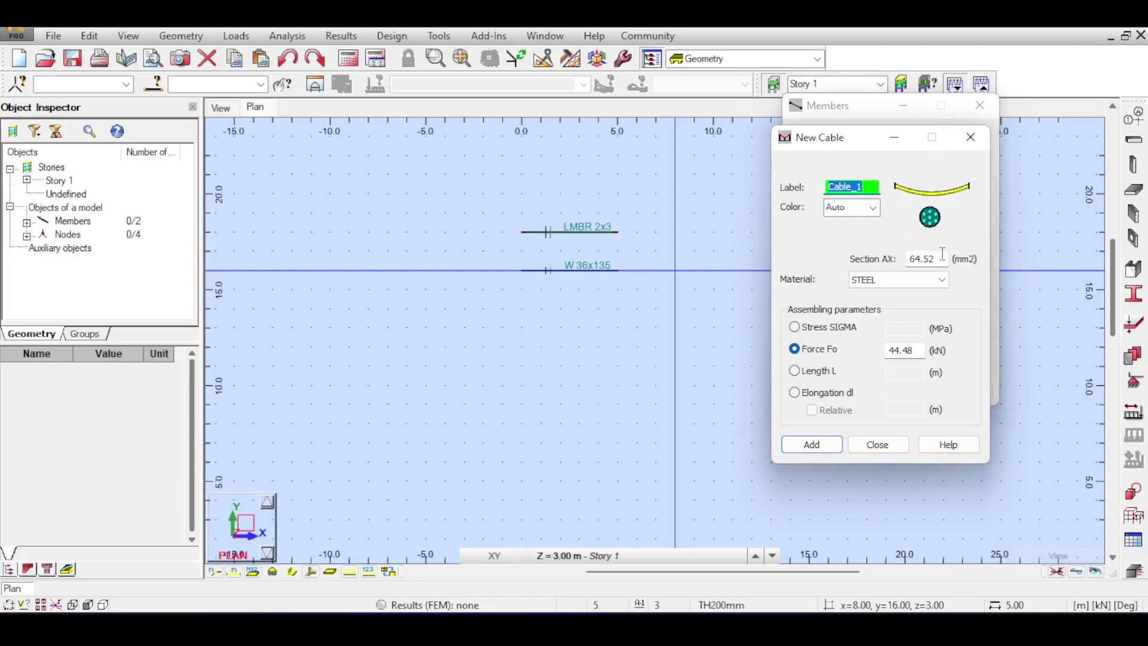
left_click(811, 353)
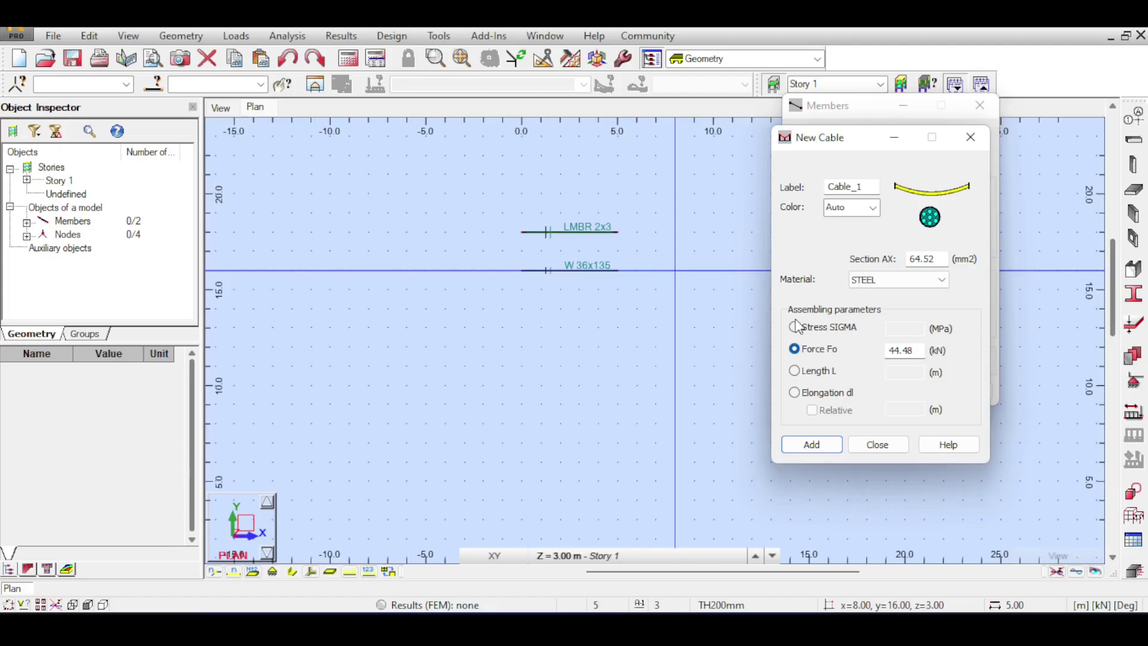
left_click(801, 371)
left_click(797, 349)
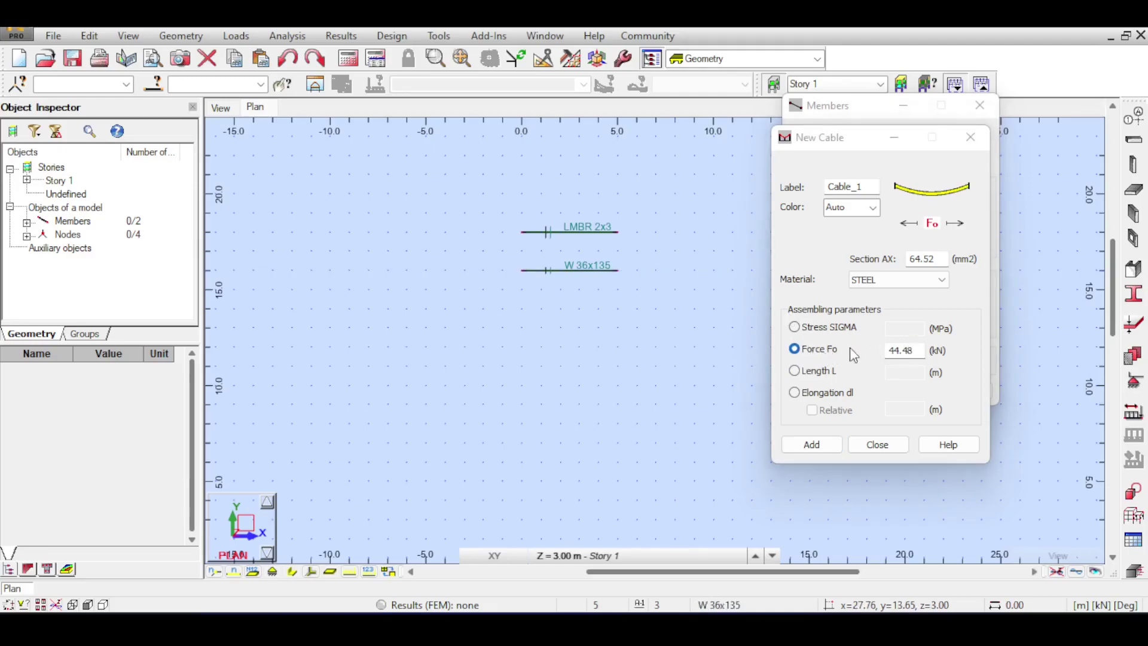
double_click(926, 353)
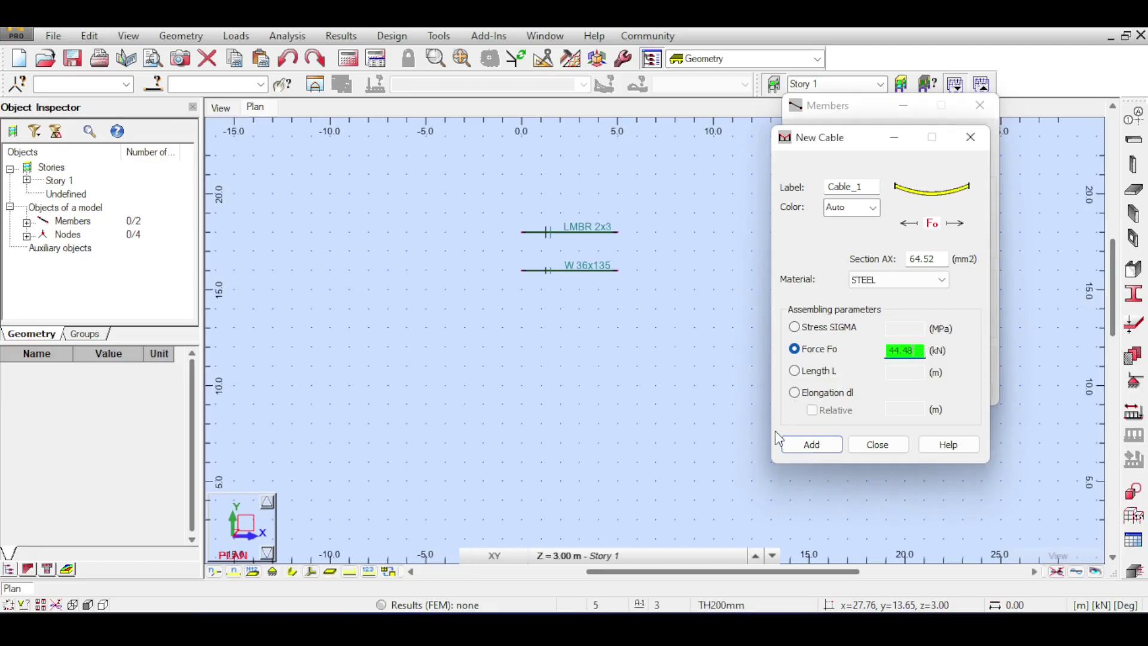
left_click(799, 444)
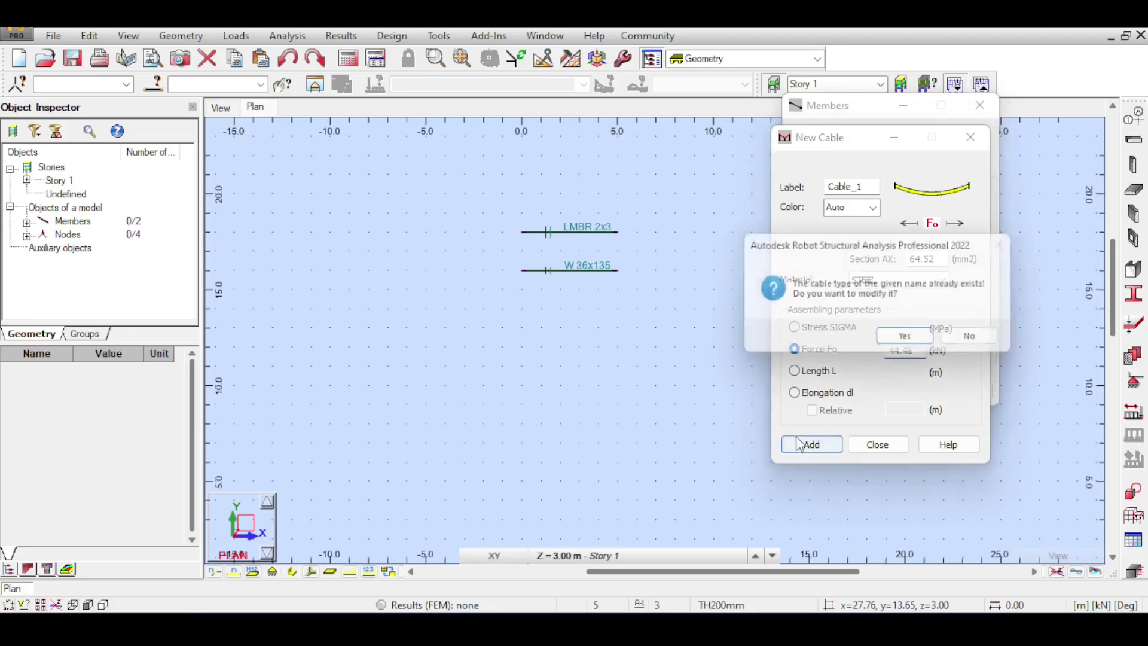
left_click(905, 339)
left_click(875, 445)
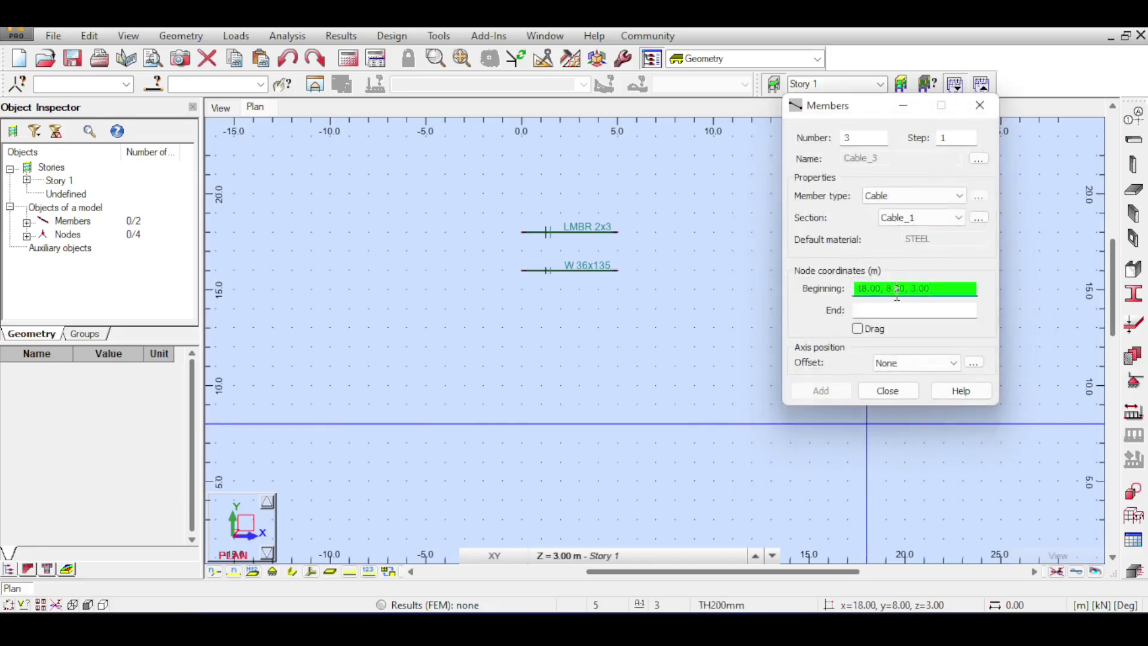
Step: Draw the Cable_1 member in plan from 0, 14, 3 to 5, 14, 3
left_click(523, 308)
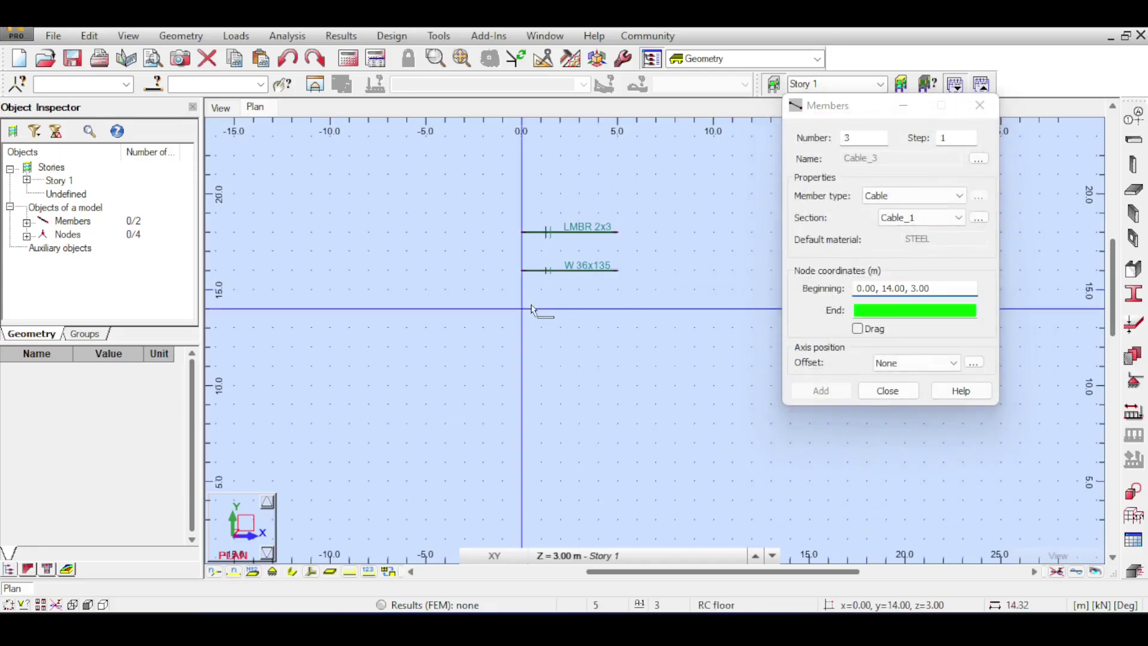
left_click(617, 309)
left_click(960, 217)
left_click(920, 196)
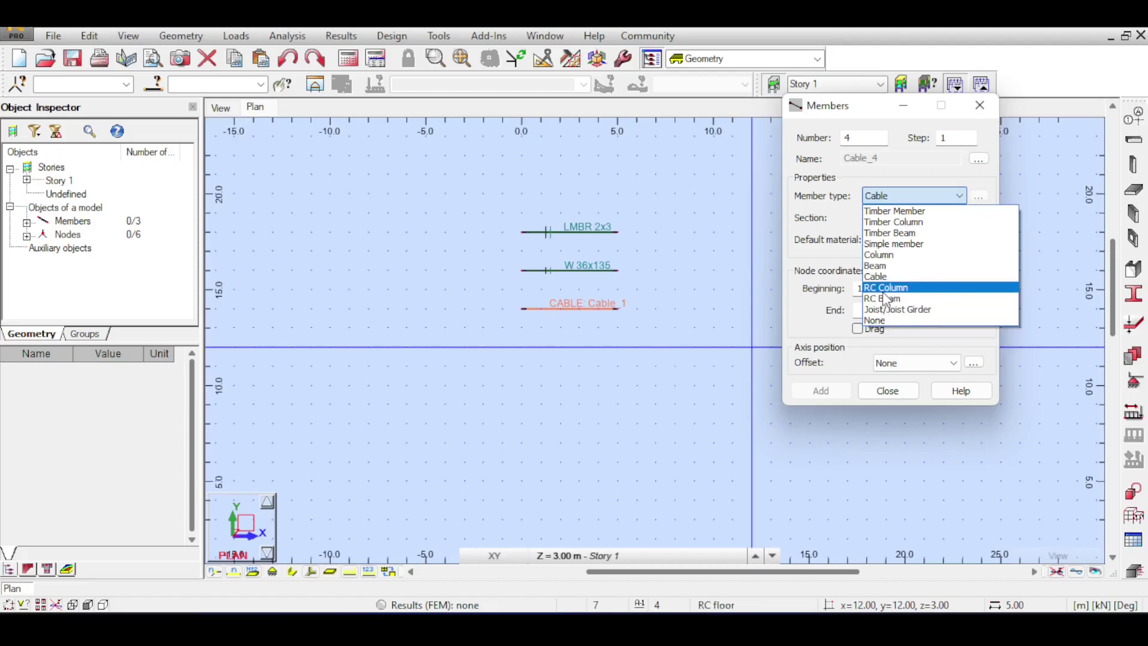
left_click(830, 290)
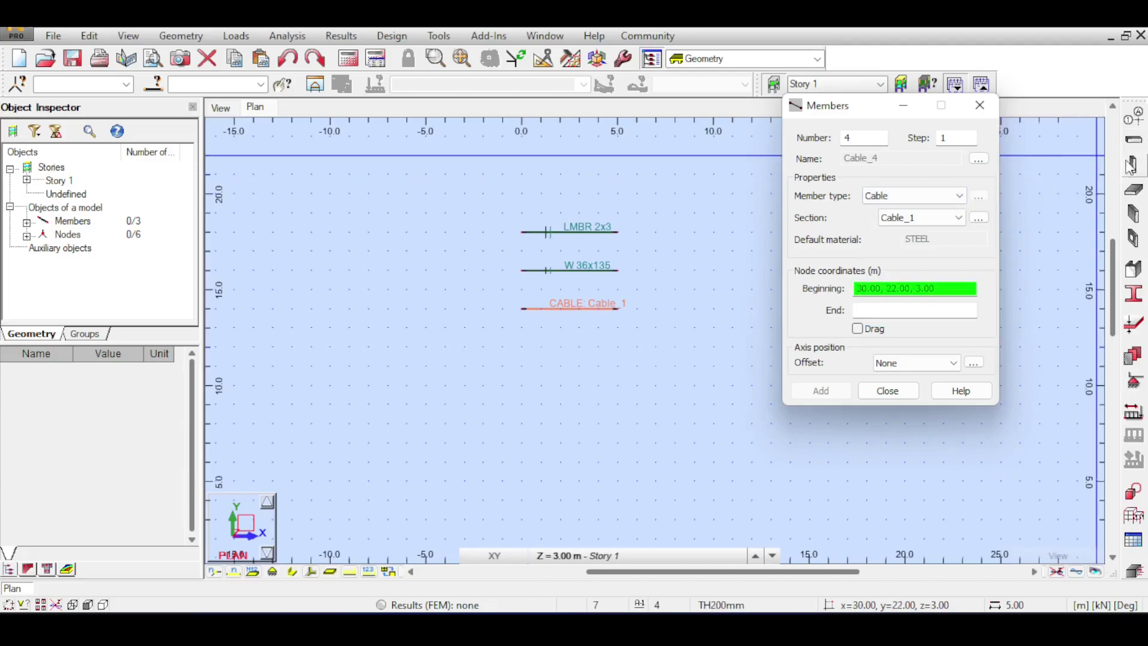
Step: Draw an RC beam with section B R250x300 below the cable, 5 m long at y = 12 m starting from x = 0
left_click(1134, 141)
left_click(1016, 223)
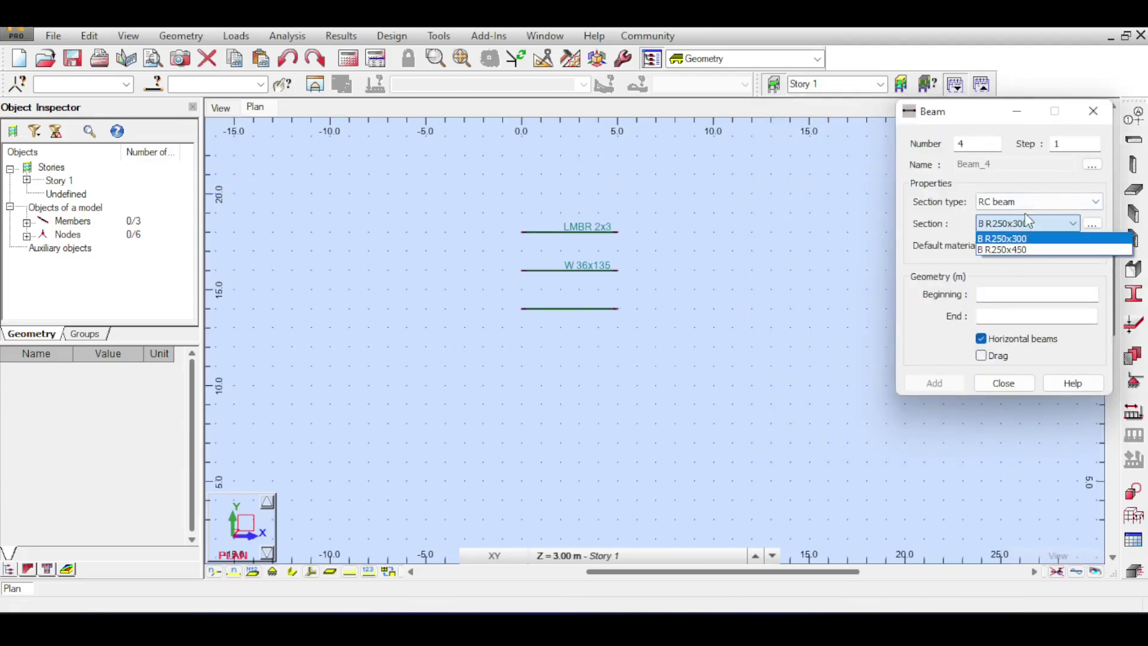
left_click(1016, 236)
left_click(1032, 207)
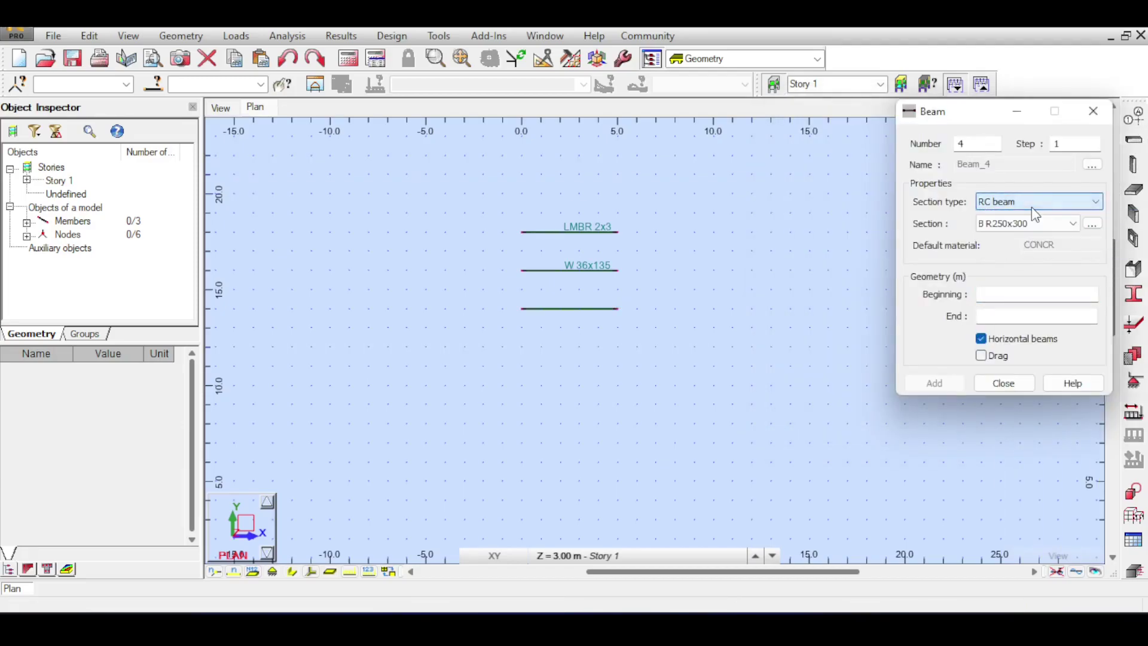
left_click(986, 296)
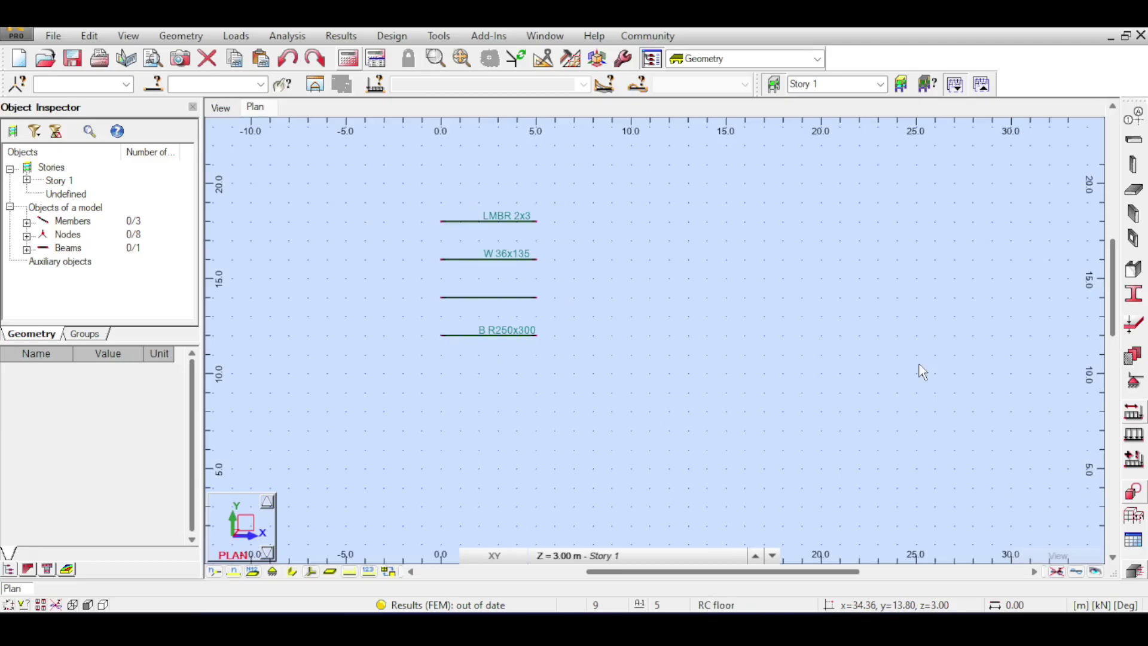
Step: Apply the Fixed nodal support to all end nodes of the four members, nodes 1to8
left_click(1134, 388)
left_click(675, 206)
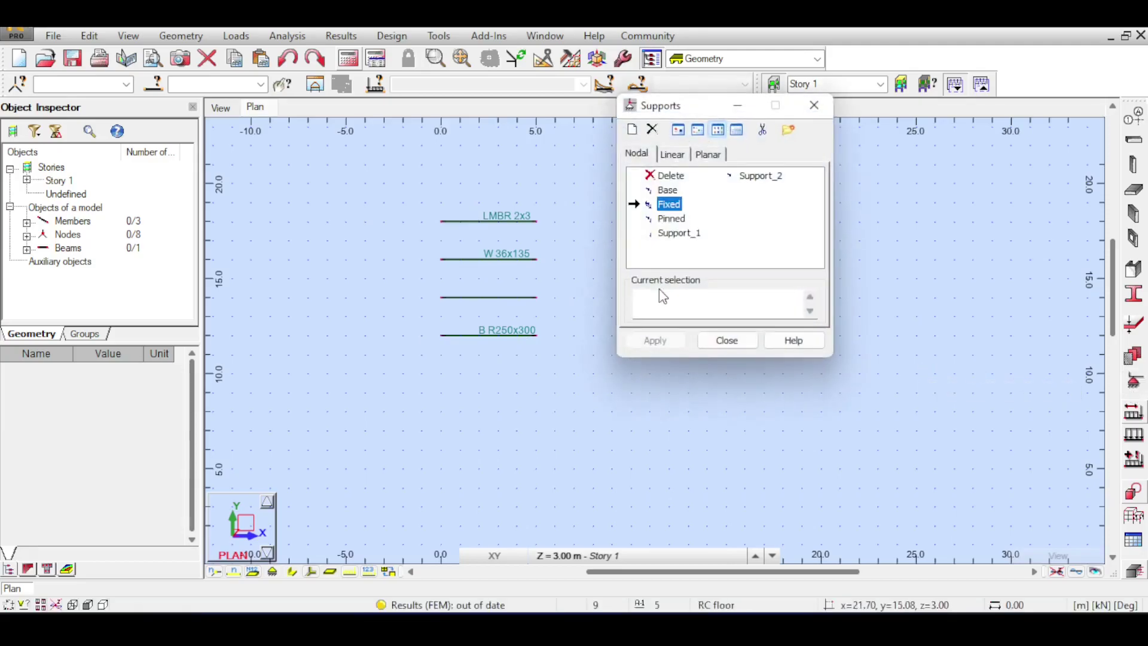
left_click_drag(369, 155, 606, 340)
left_click(645, 342)
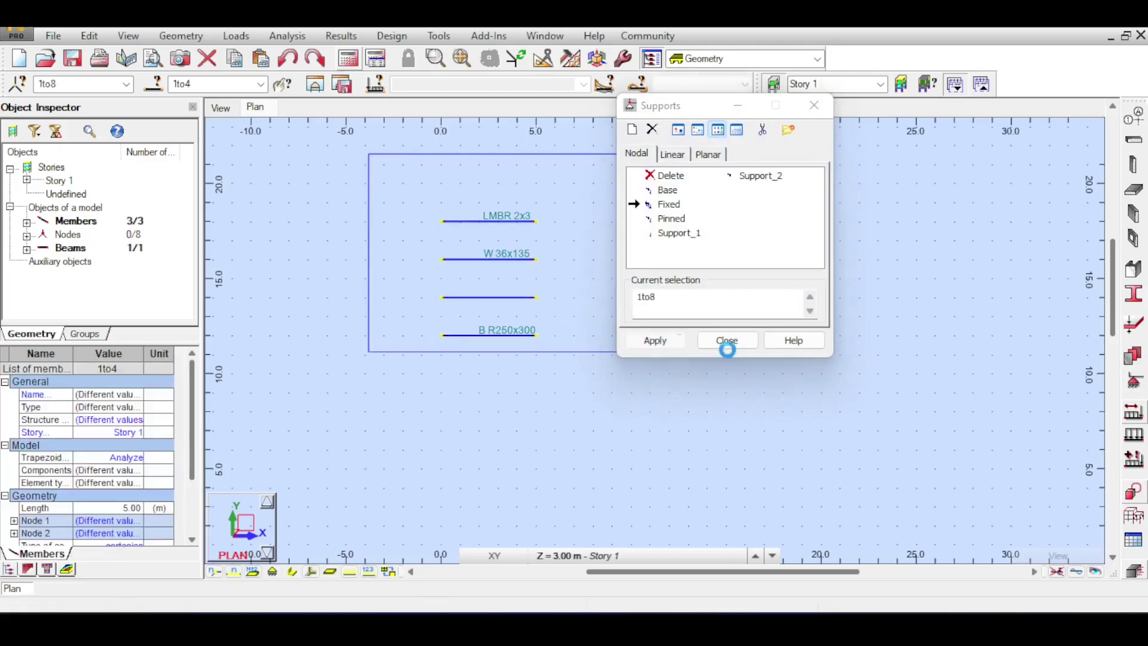
Step: Finish assigning supports and add load case 1, DL1, with nature dead
left_click(726, 340)
left_click(884, 375)
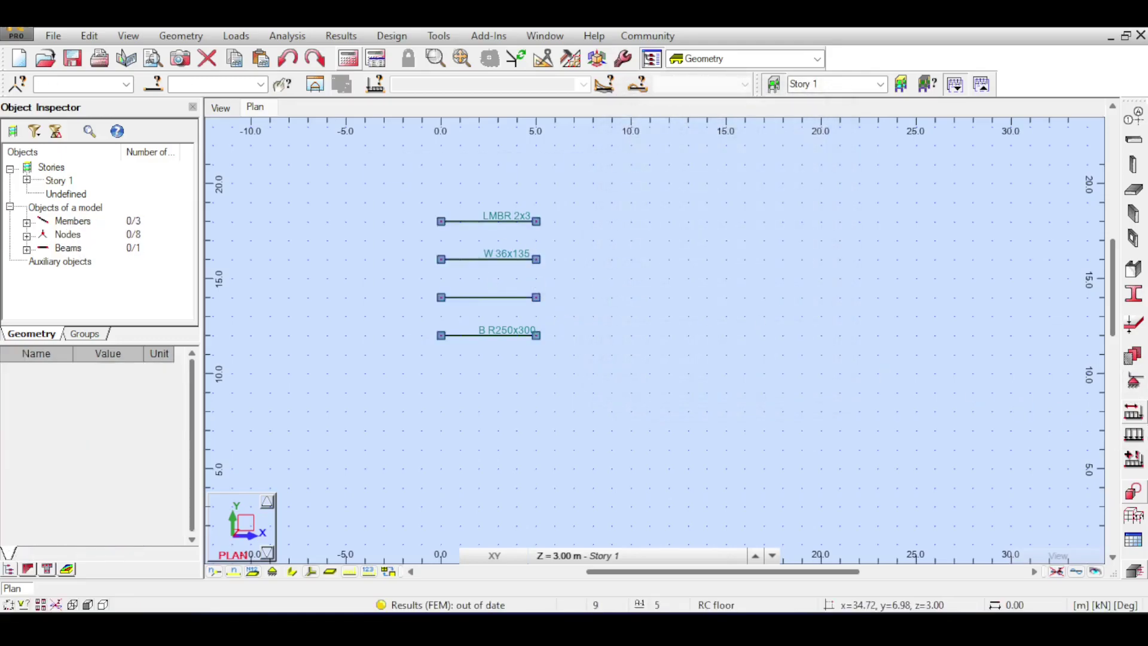
left_click(1132, 438)
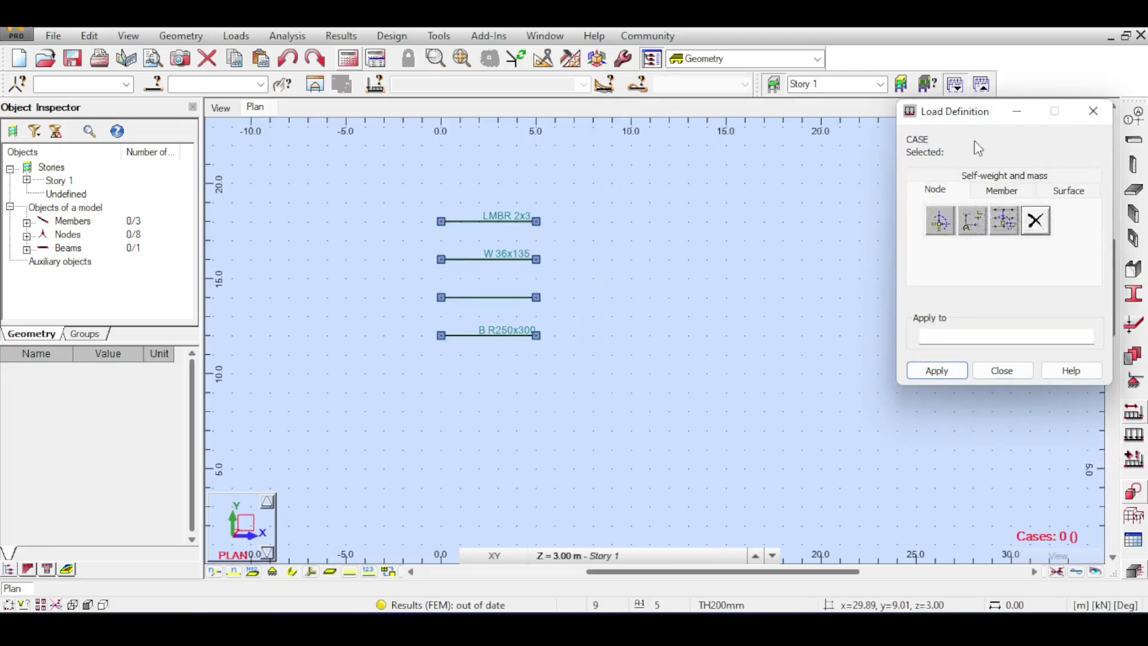
left_click(1094, 111)
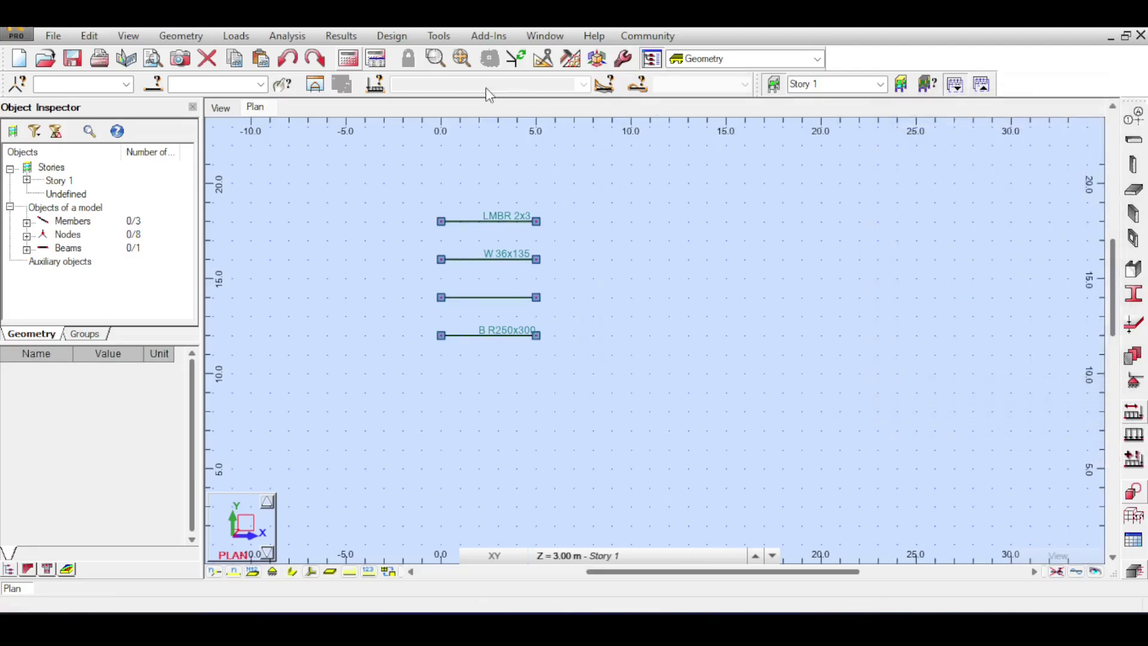
left_click(1133, 412)
left_click(805, 222)
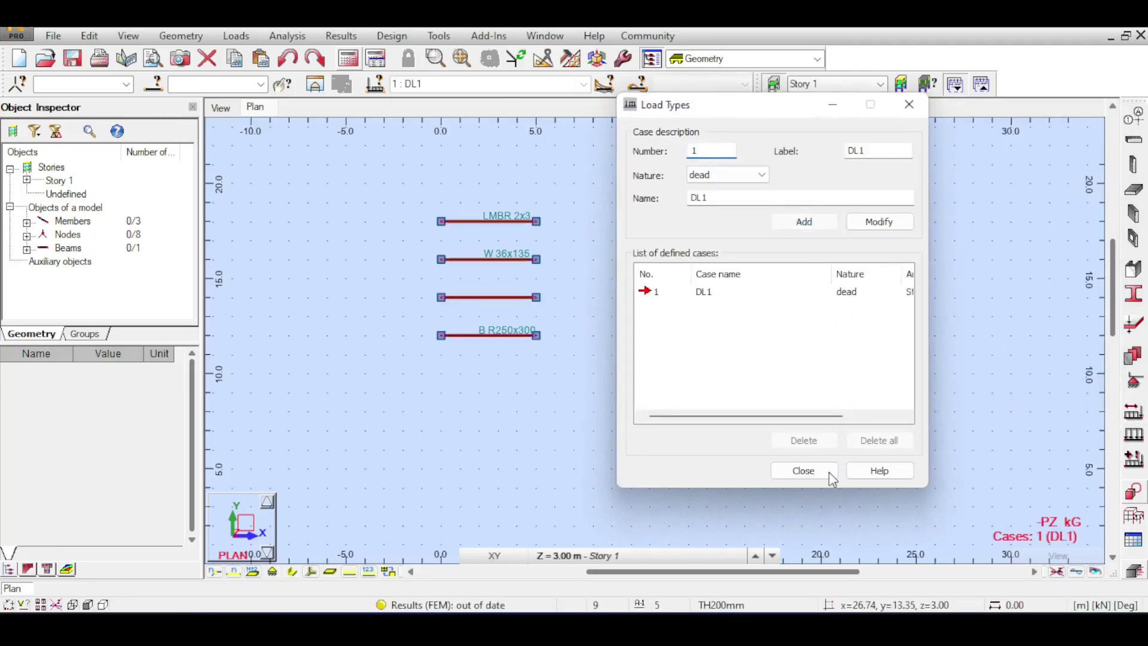
left_click(829, 472)
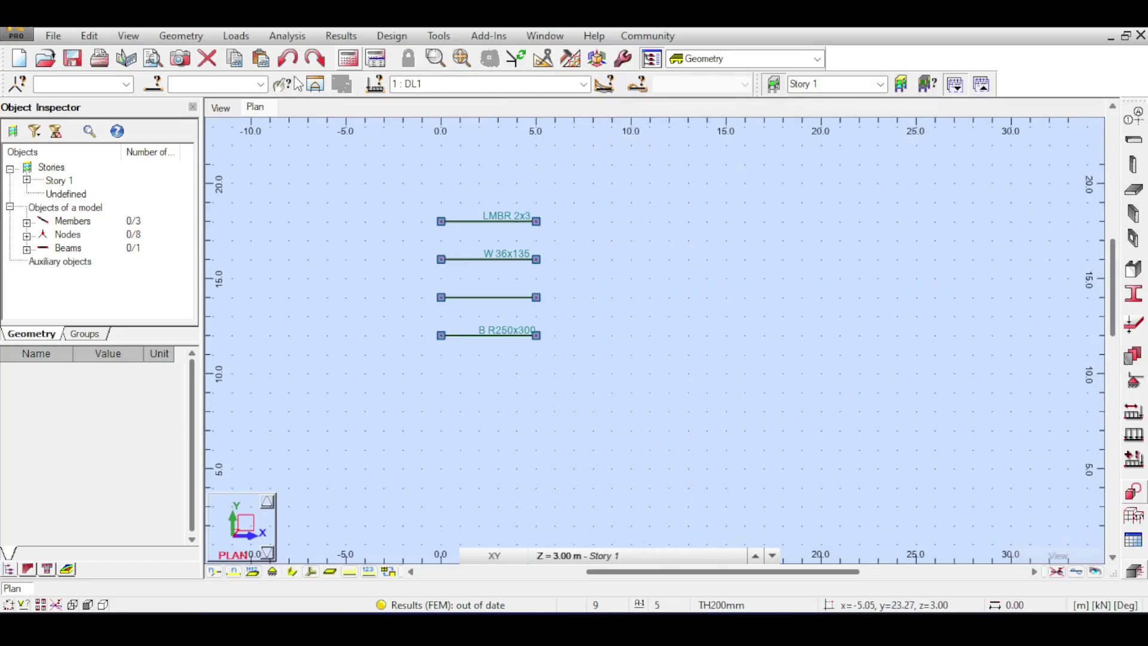
Step: Delete the self-weight record of case DL1 from the load table and return to the plan
left_click(245, 37)
left_click(259, 123)
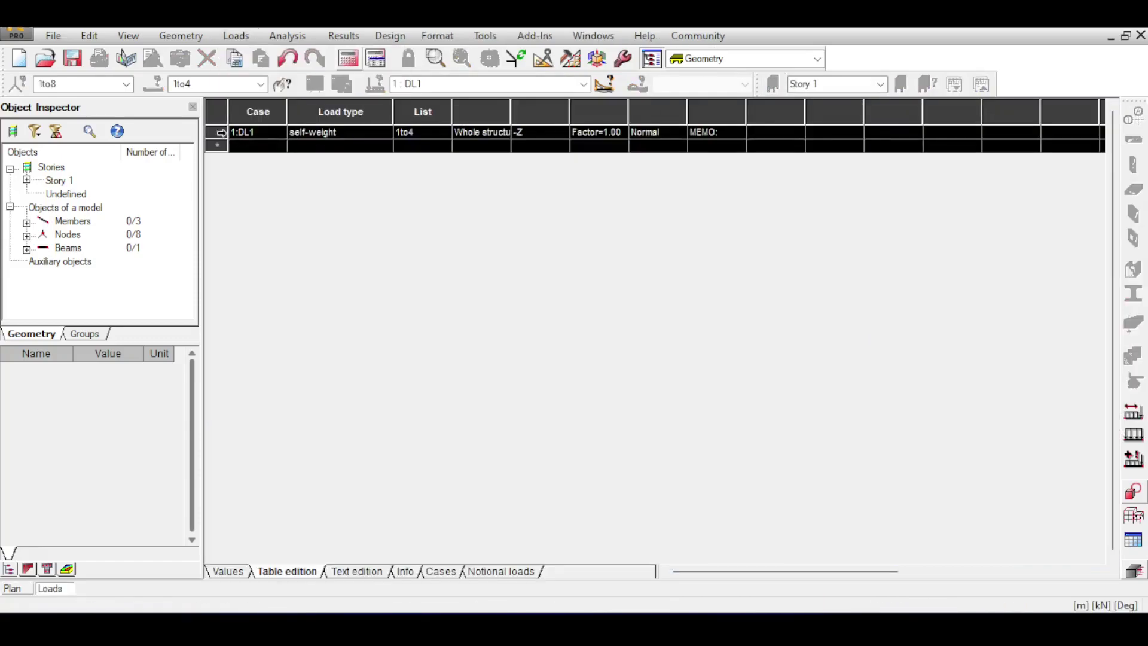
left_click(221, 133)
key("Delete")
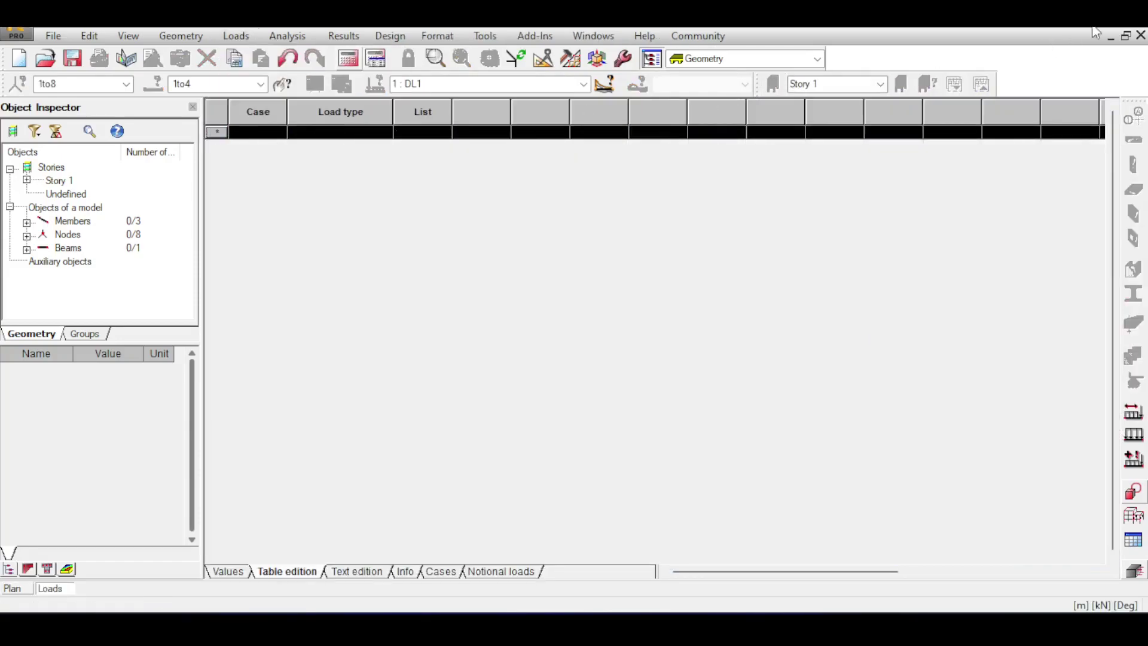
left_click(1140, 36)
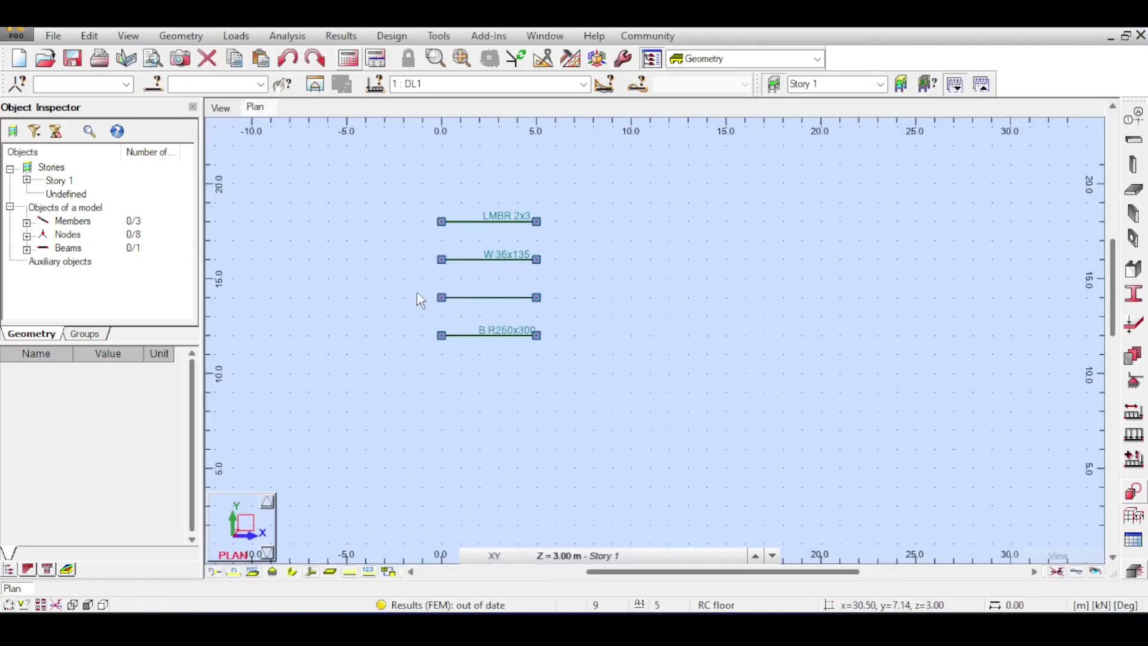
Step: In the 3D view, apply a uniform member load of -5.00 kN/m in global Z to all four members under DL1
left_click(222, 109)
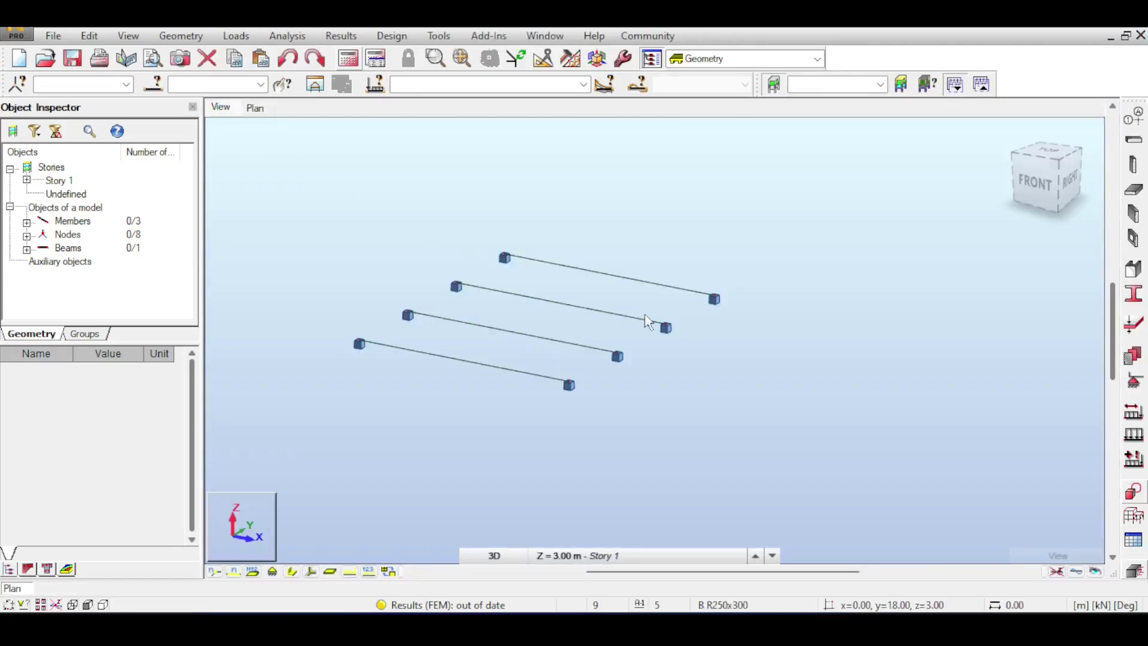
left_click(1132, 432)
left_click(1001, 190)
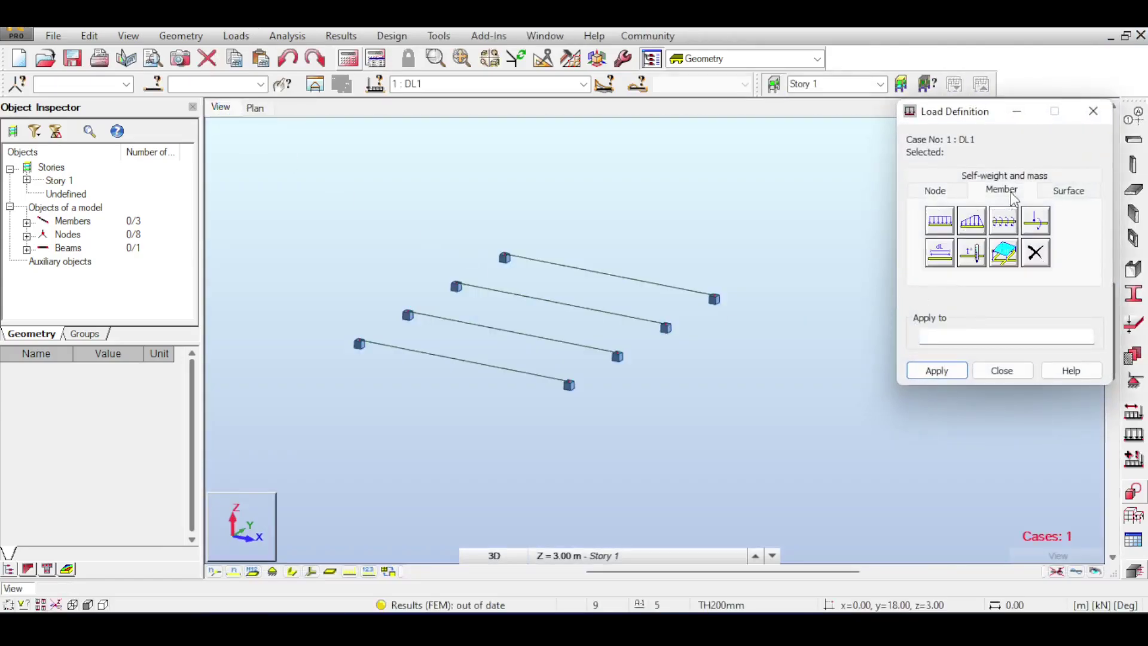
left_click(944, 225)
double_click(1013, 330)
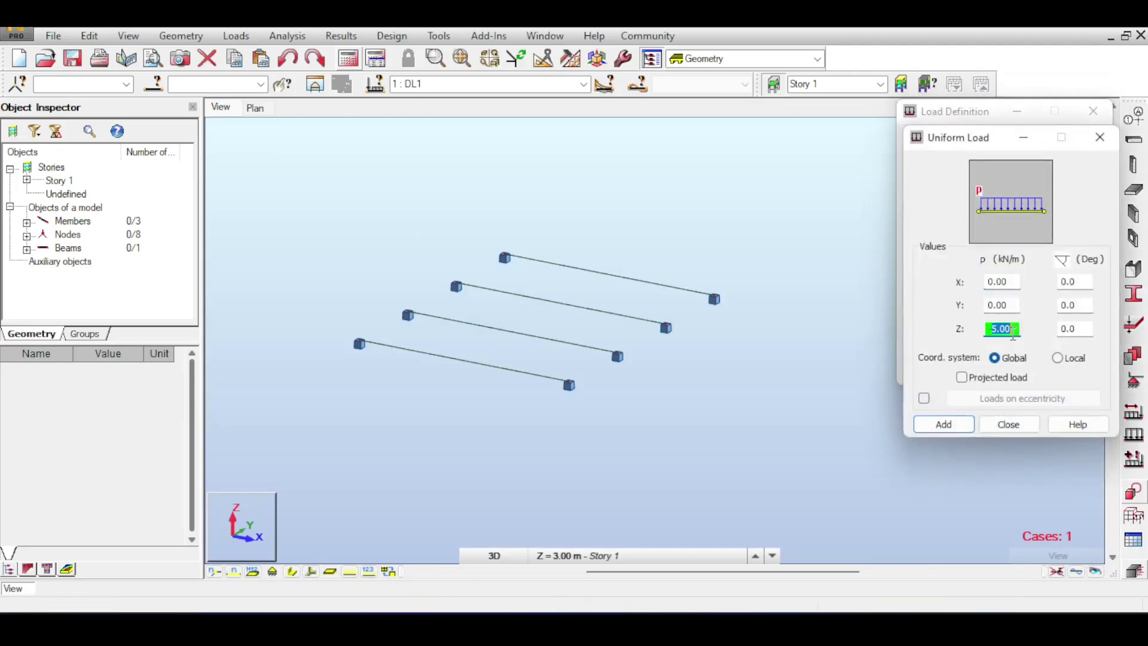
left_click(944, 423)
key("ctrl+a")
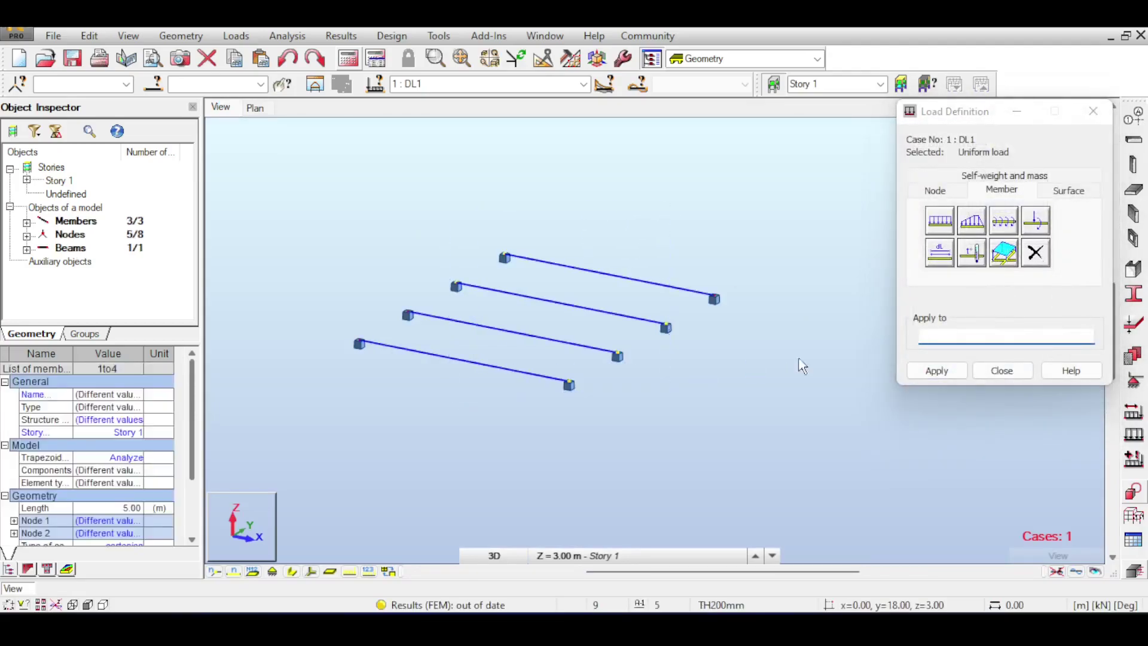
left_click(936, 370)
left_click(1002, 371)
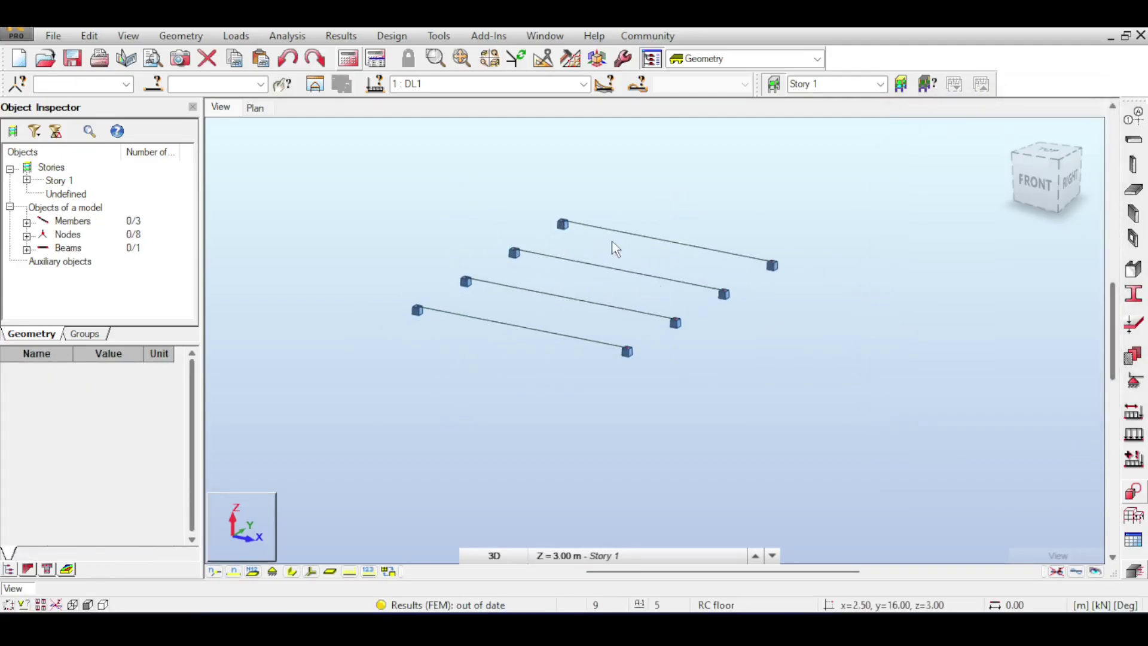
Step: Run the structure calculations, continuing despite the separate structure warning, and dismiss the calculation messages
middle_click_drag(571, 194, 533, 190)
left_click_drag(388, 283, 712, 404)
left_click(836, 433)
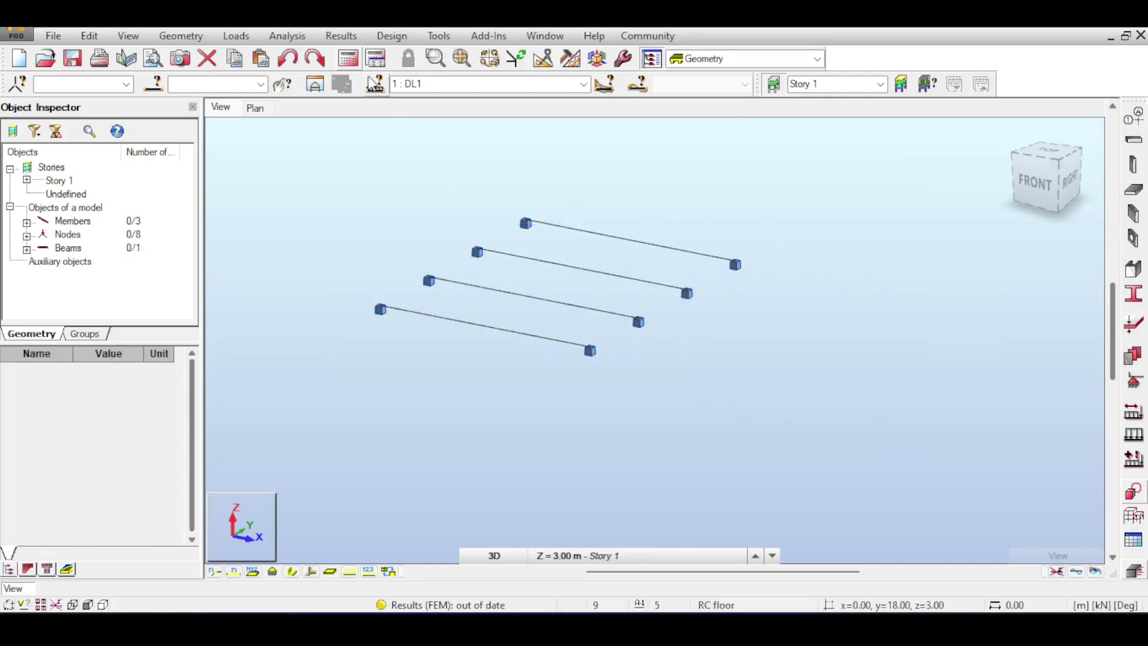
left_click(348, 58)
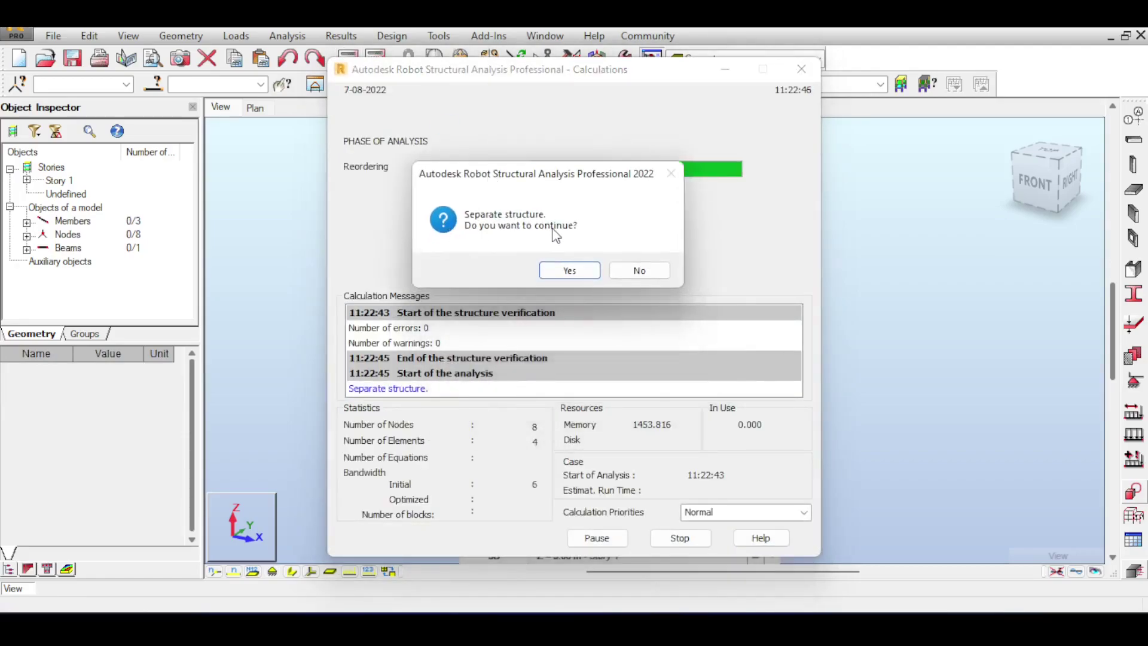
left_click(570, 271)
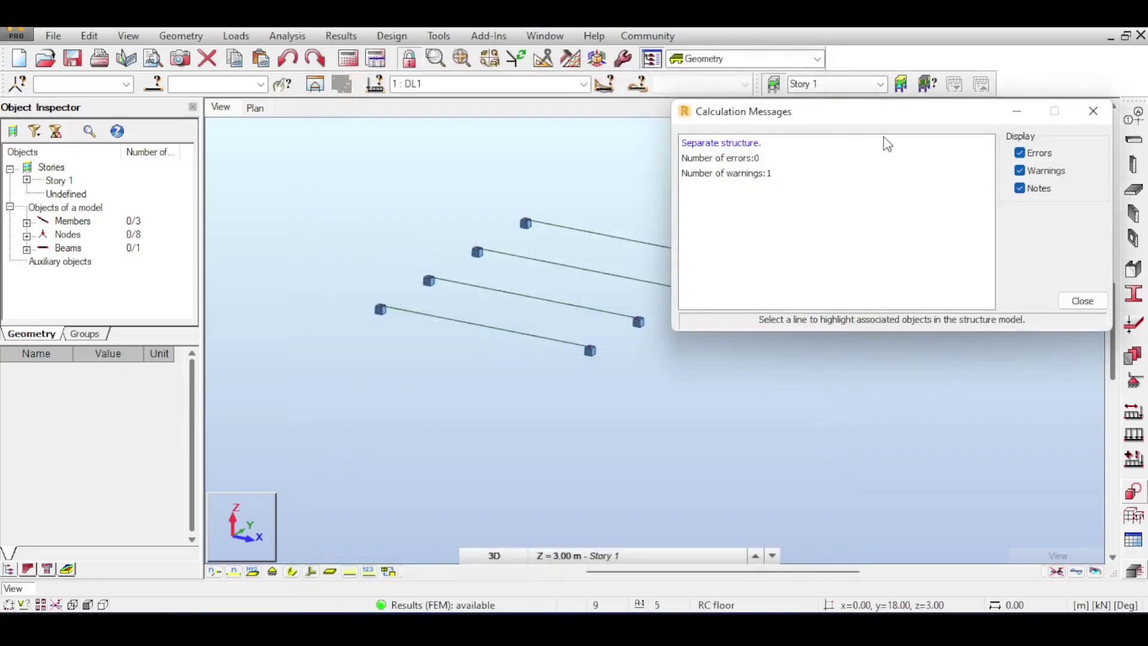
left_click(1093, 111)
Step: Display the My Moment diagrams for the members and examine the cable's diagram
middle_click_drag(616, 134, 524, 187)
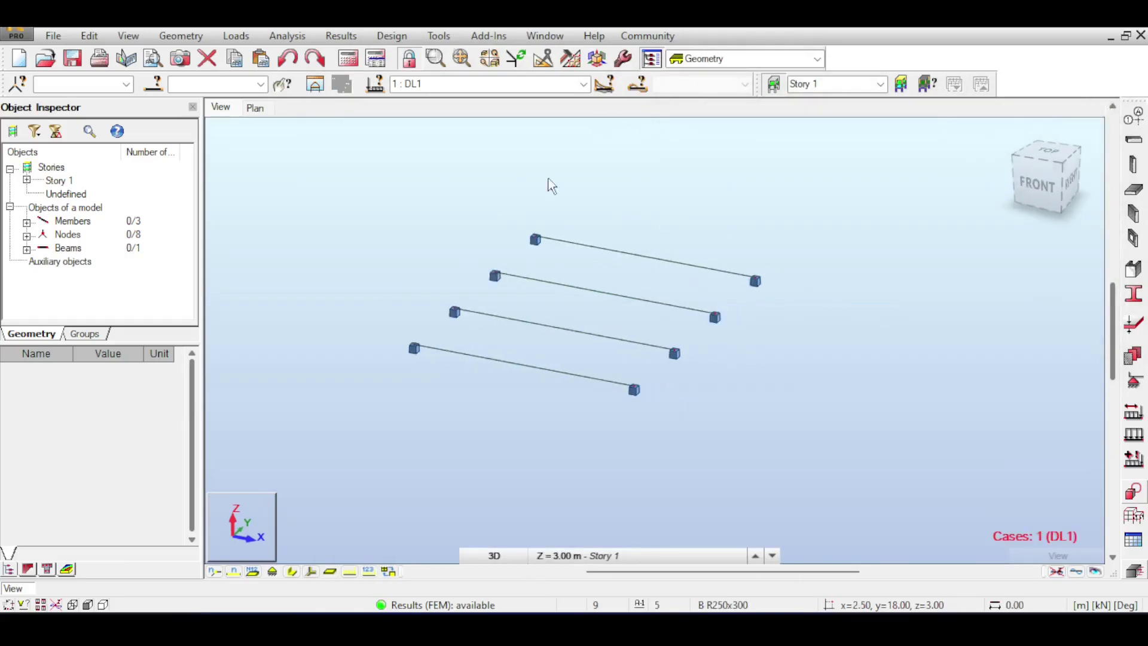
left_click(338, 36)
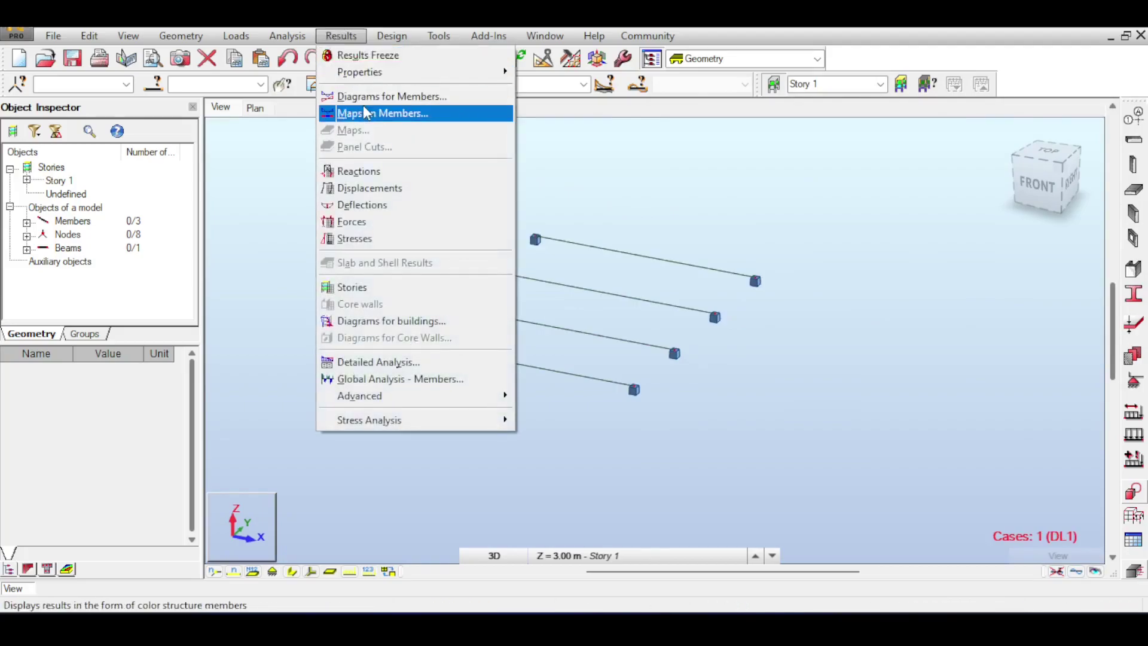
left_click(368, 101)
left_click(942, 294)
left_click(936, 471)
middle_click_drag(714, 231, 671, 198)
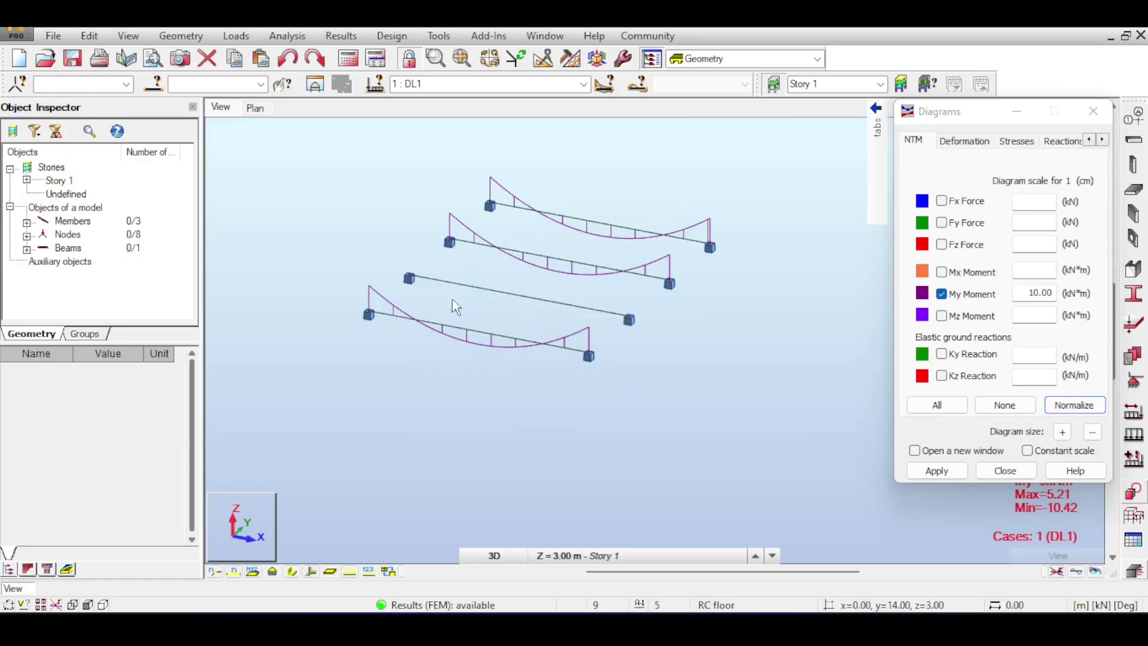
left_click(562, 302)
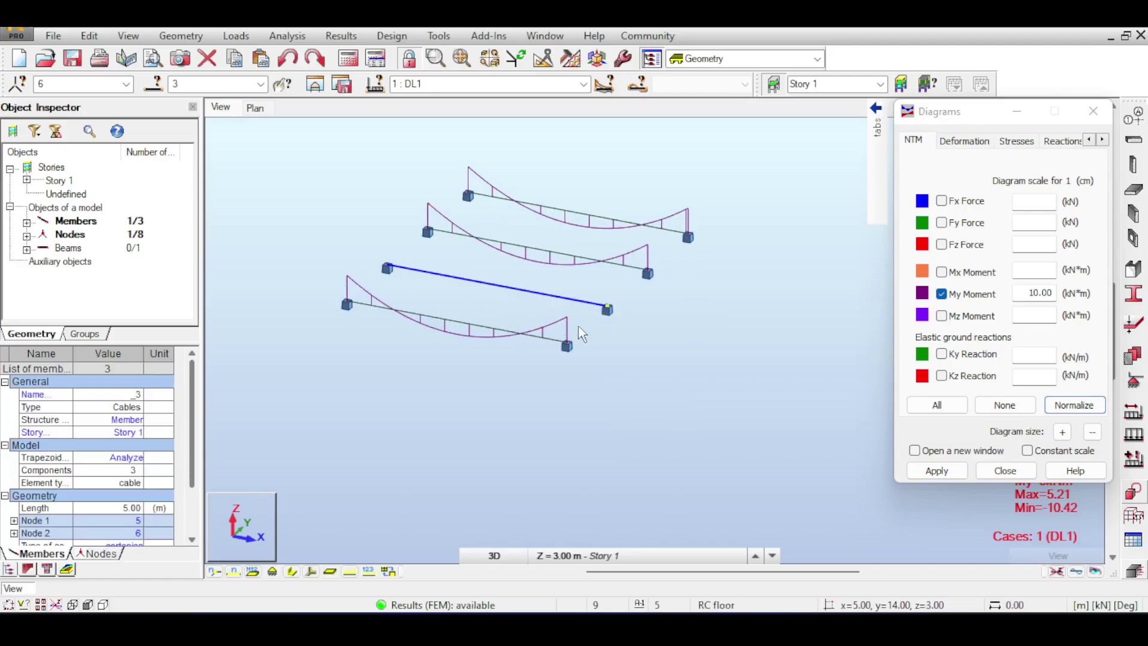
left_click(541, 289)
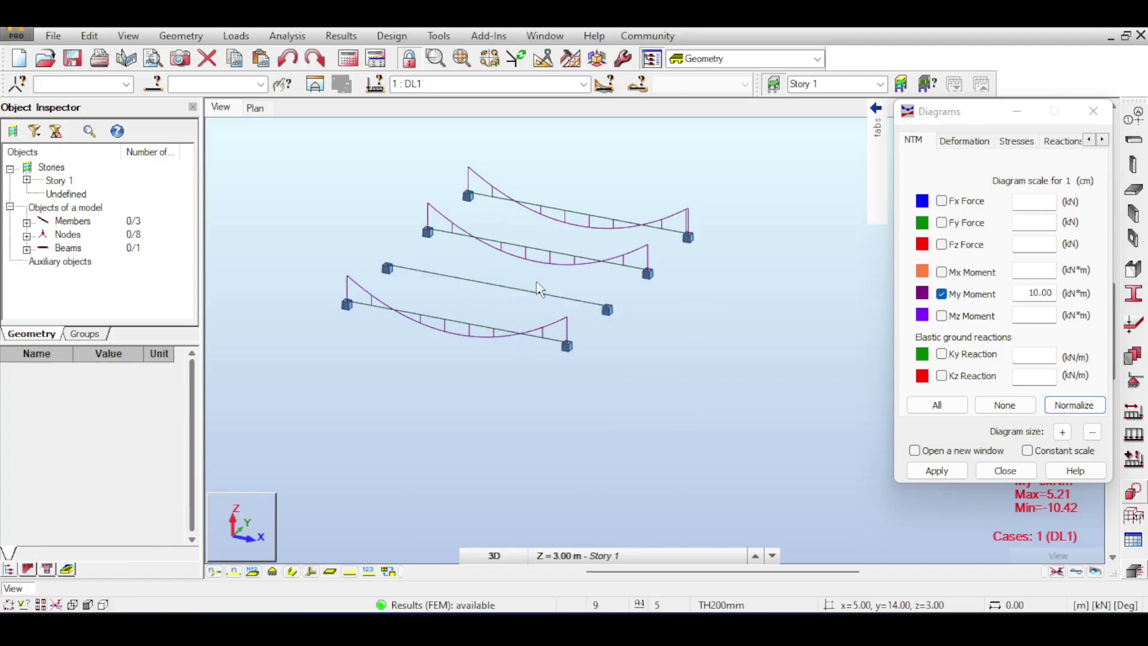
Step: Replace the My Moment diagram with Fx Force and compare the axial force in the cable with the other members
left_click(942, 294)
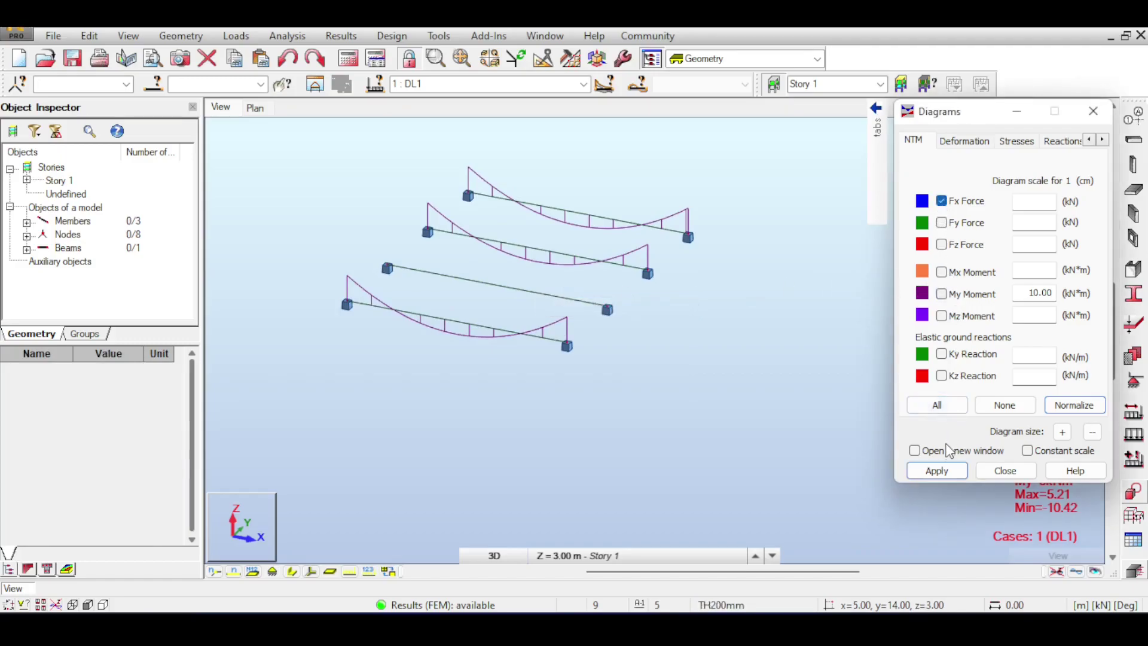
left_click(936, 472)
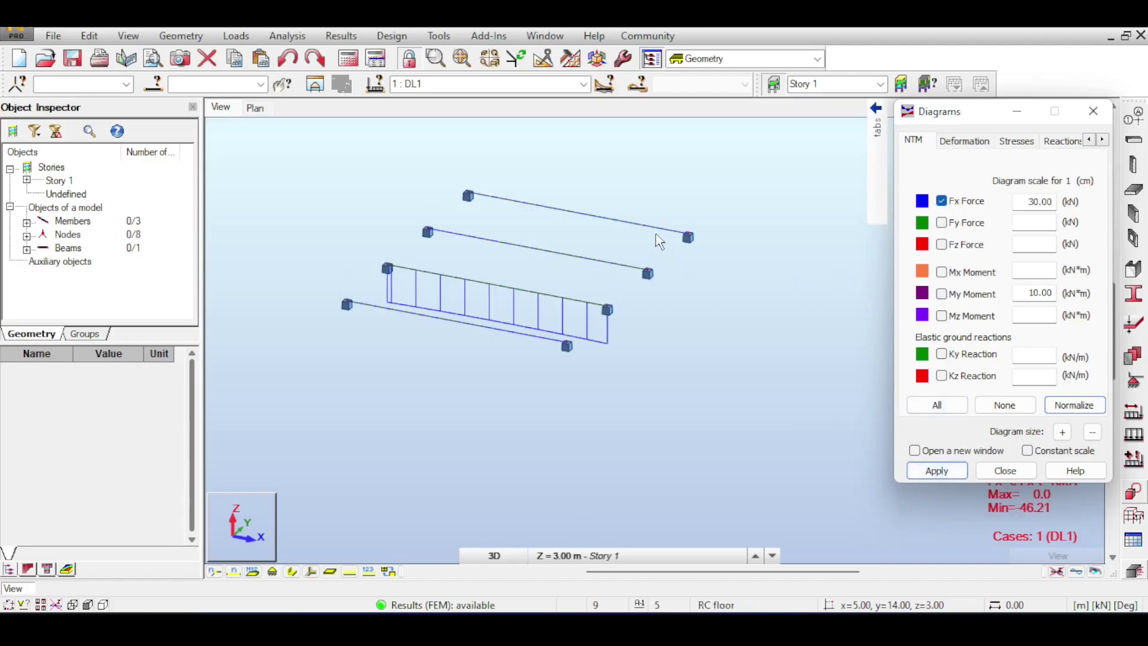
left_click(648, 221)
left_click(618, 279)
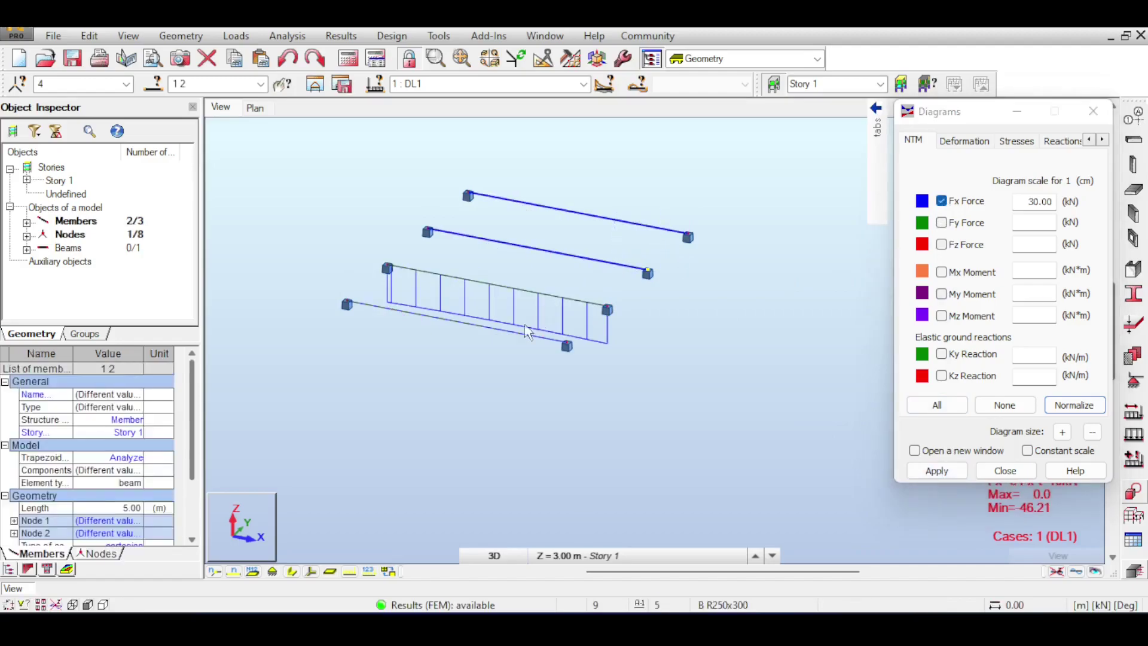
left_click(530, 317)
left_click(526, 287)
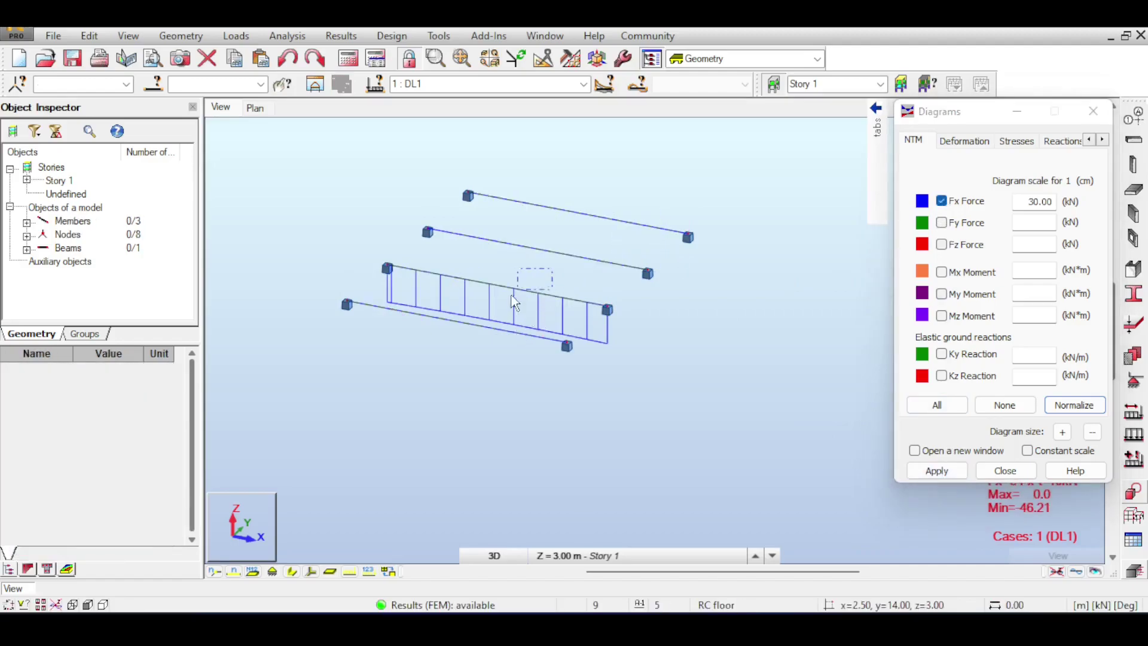
scroll(515, 276, "up", 3)
scroll(611, 245, "down", 2)
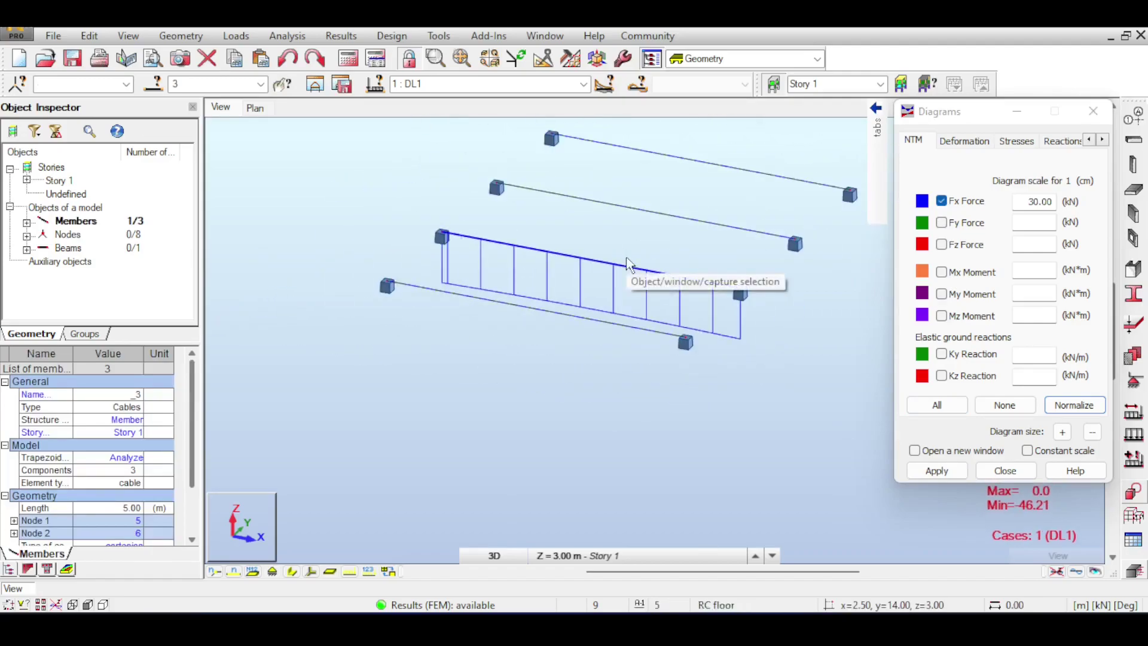
mouse_move(876, 171)
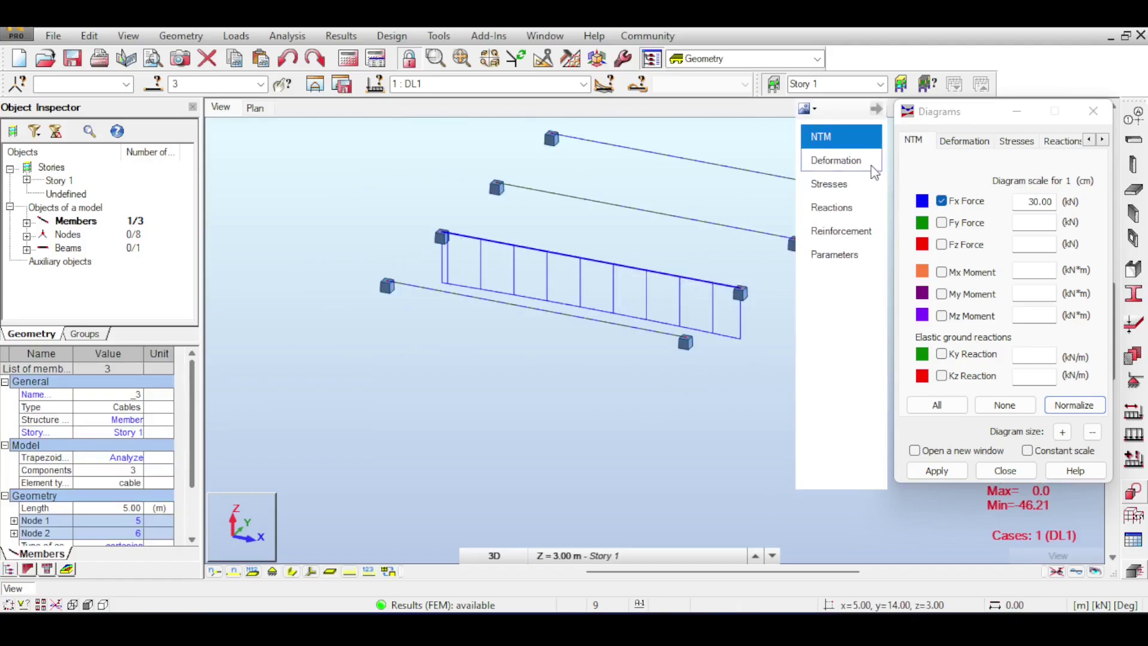
key("Escape")
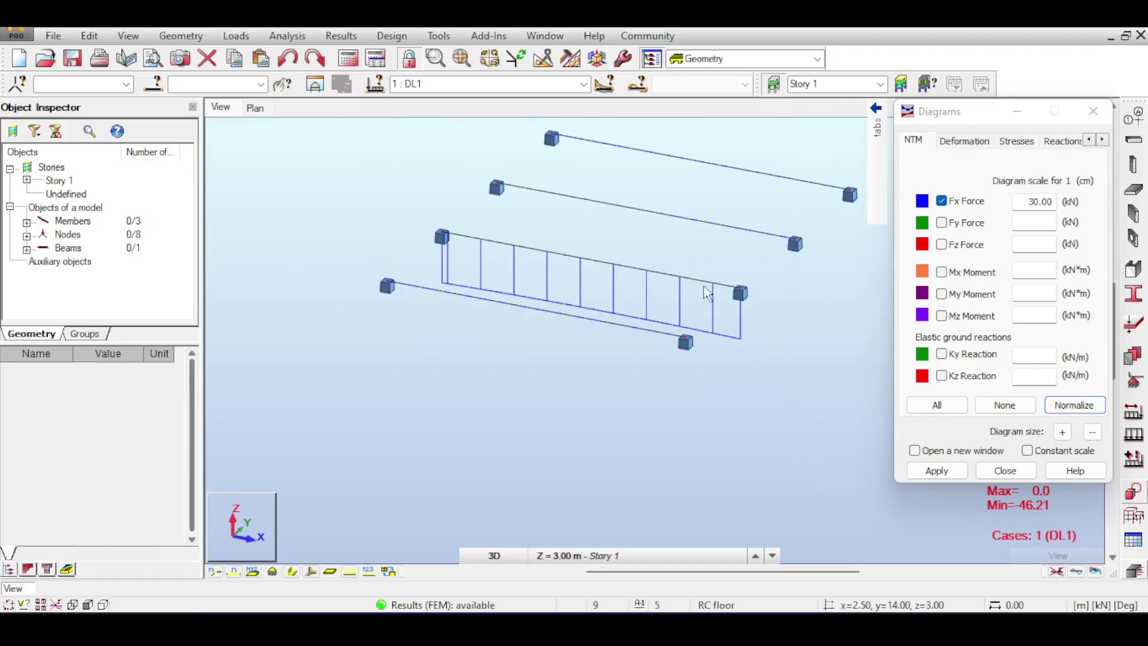
Step: Show value labels on the Fx Force diagram and examine the cable's axial force values up close
mouse_move(875, 191)
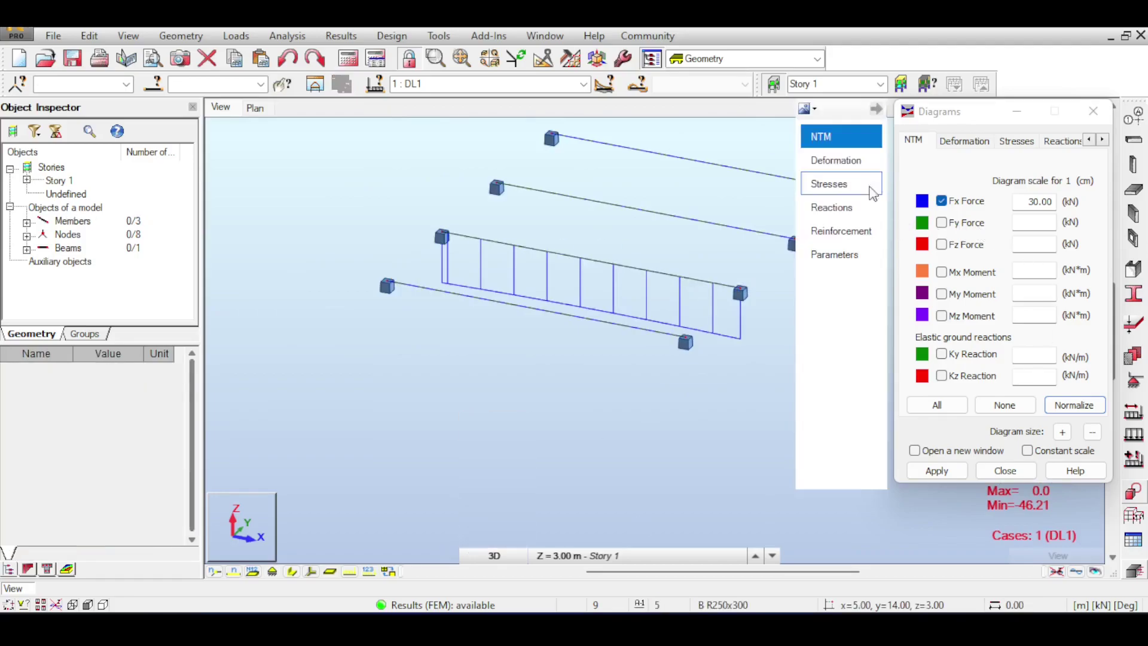
left_click(838, 255)
left_click(985, 222)
left_click(937, 471)
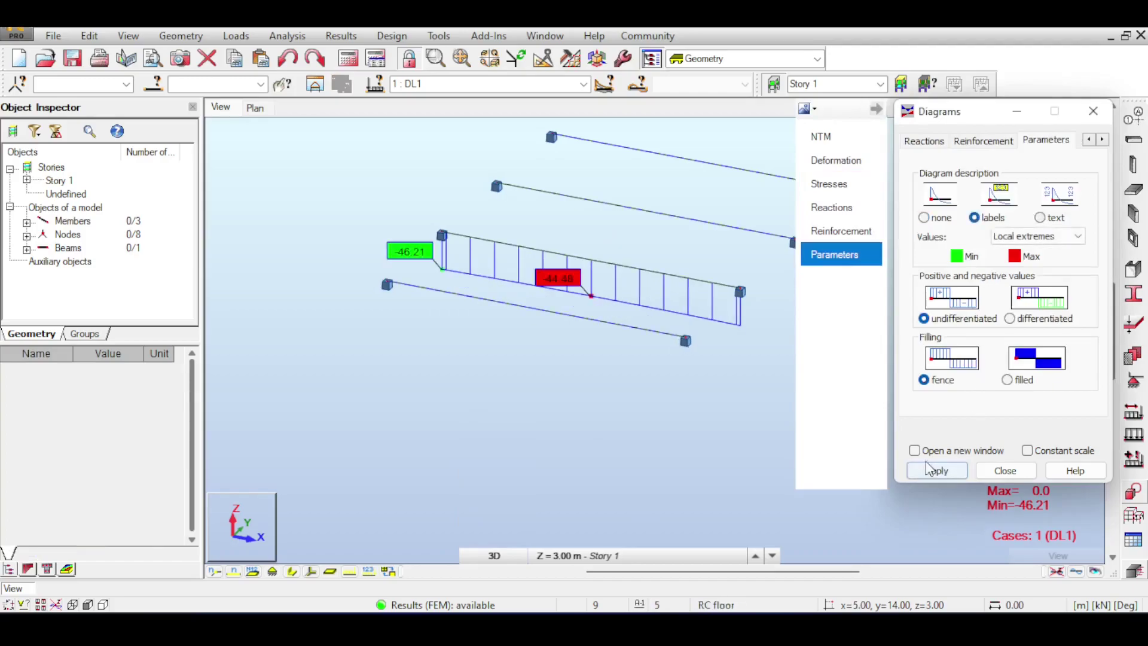
scroll(598, 308, "up", 3)
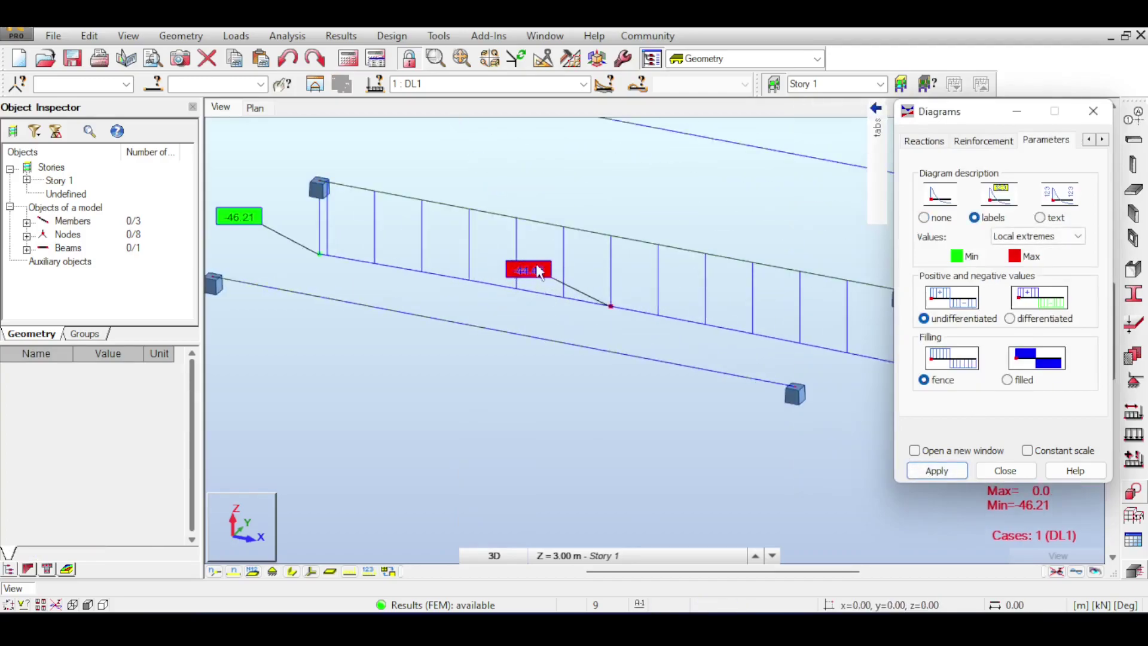
middle_click_drag(275, 210, 359, 227)
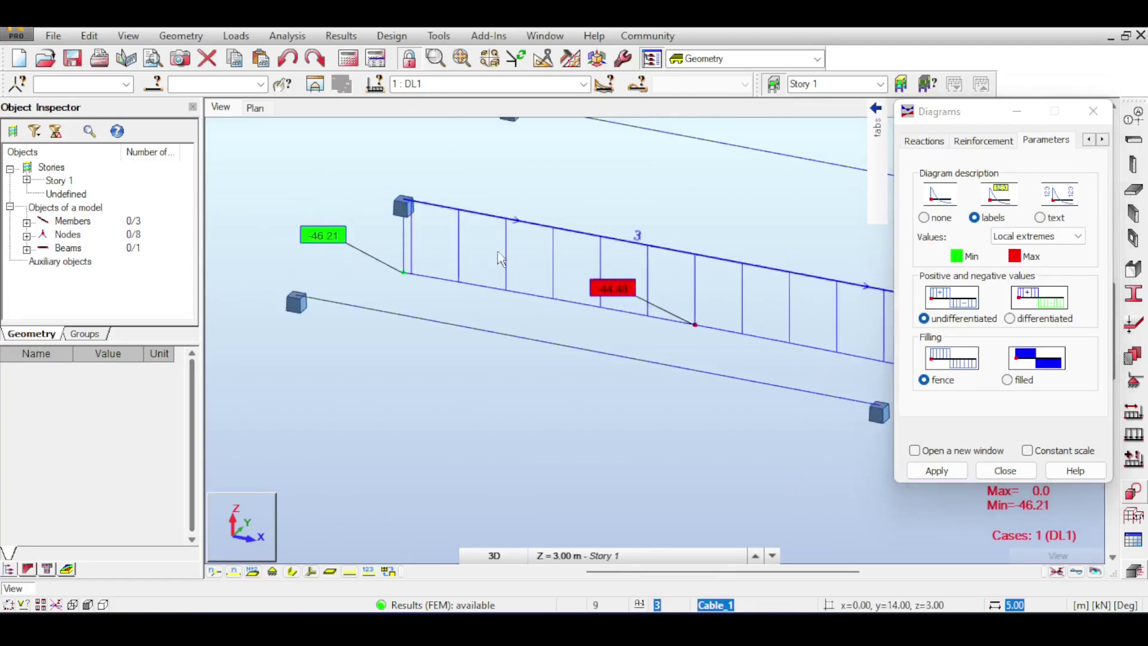
scroll(611, 291, "down", 1)
left_click_drag(976, 109, 866, 121)
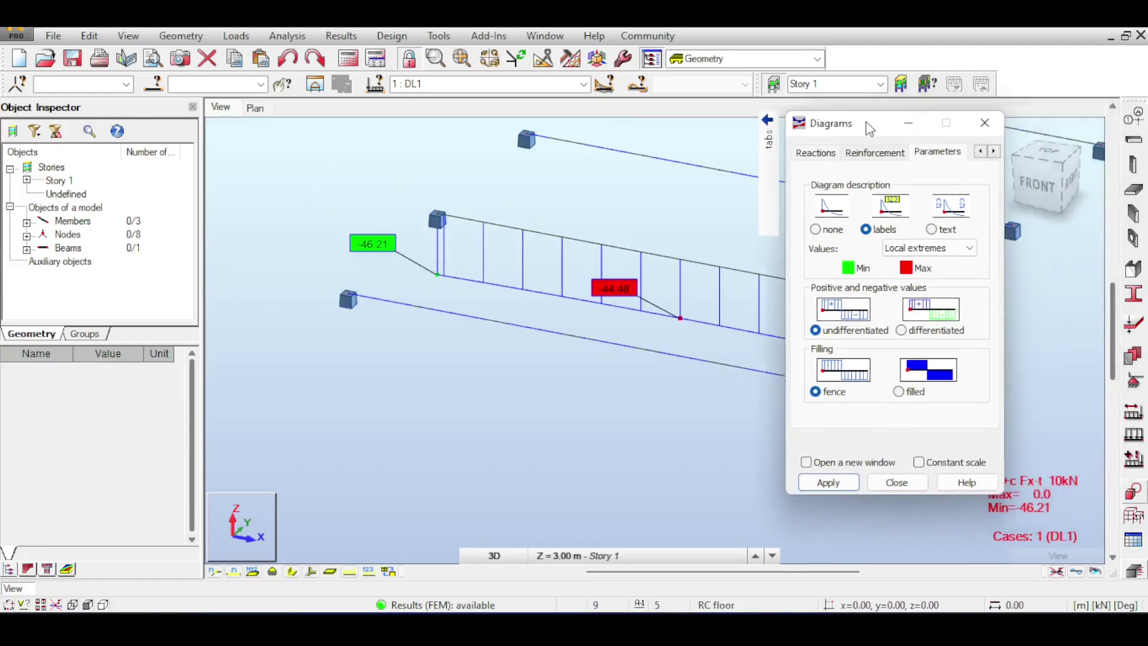
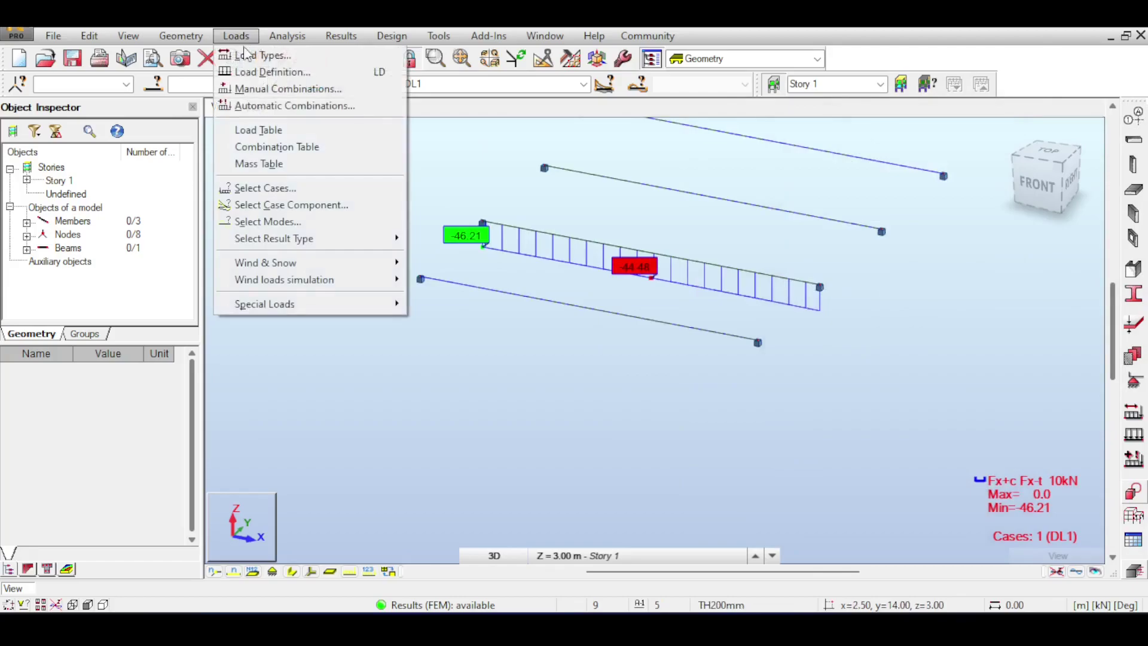
Step: Delete the DL1 uniform load on members 1to4 from the load table, accepting the change of result status
left_click(245, 128)
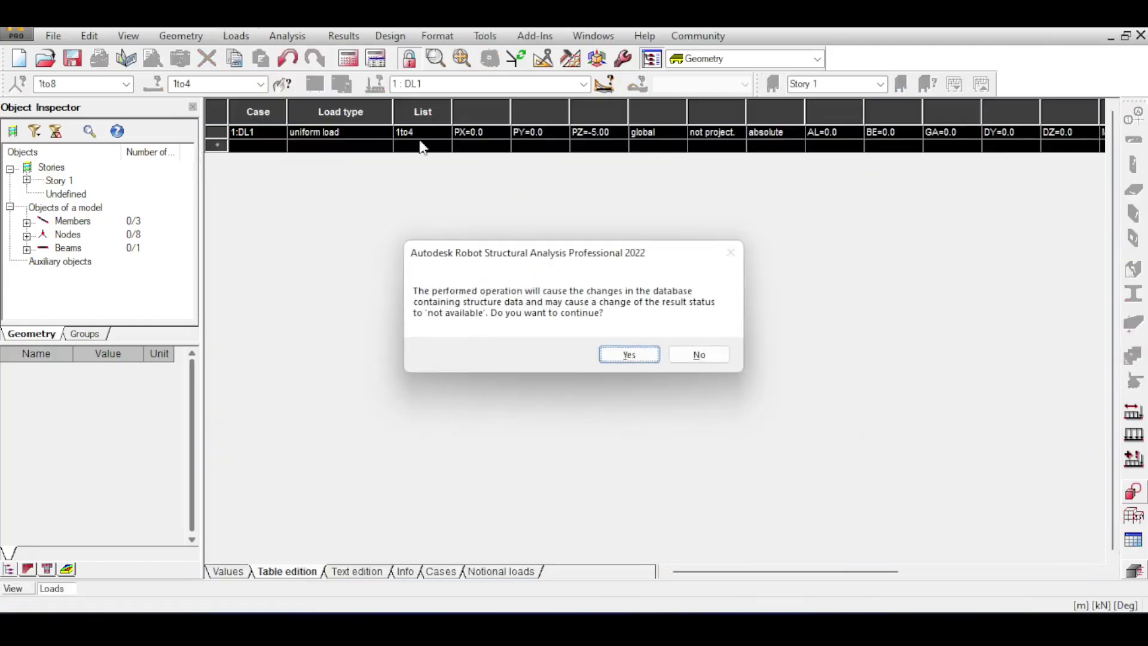
left_click(628, 356)
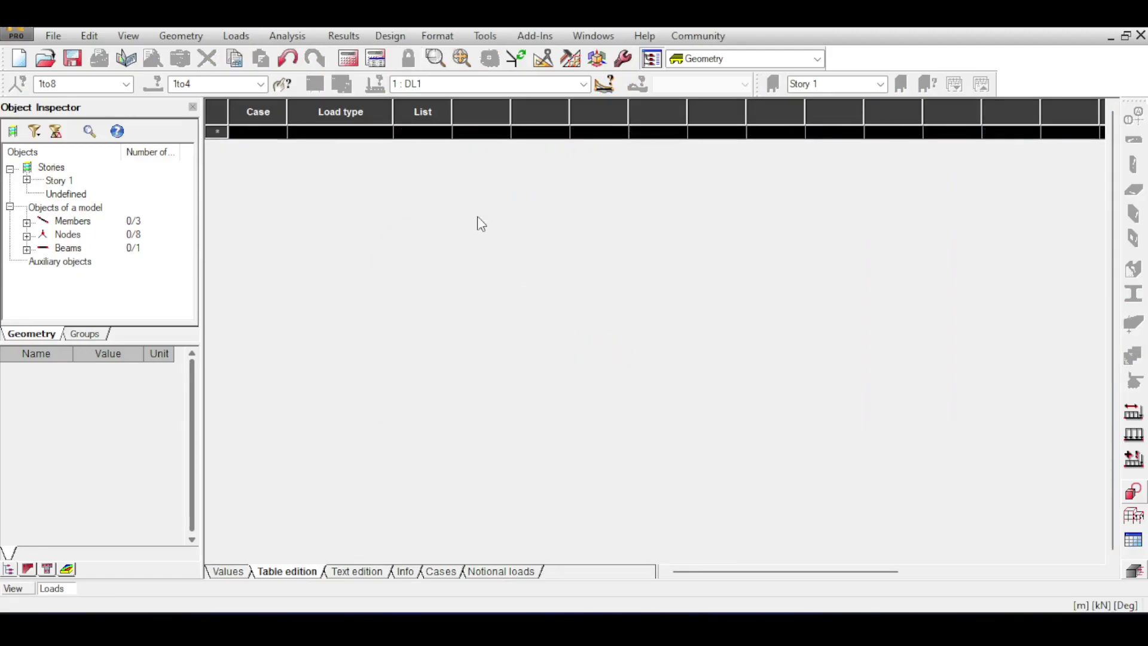
left_click(1138, 37)
Step: Recalculate the structure without the uniform load, continuing despite the separate structure warning, and dismiss the calculation messages
left_click(349, 58)
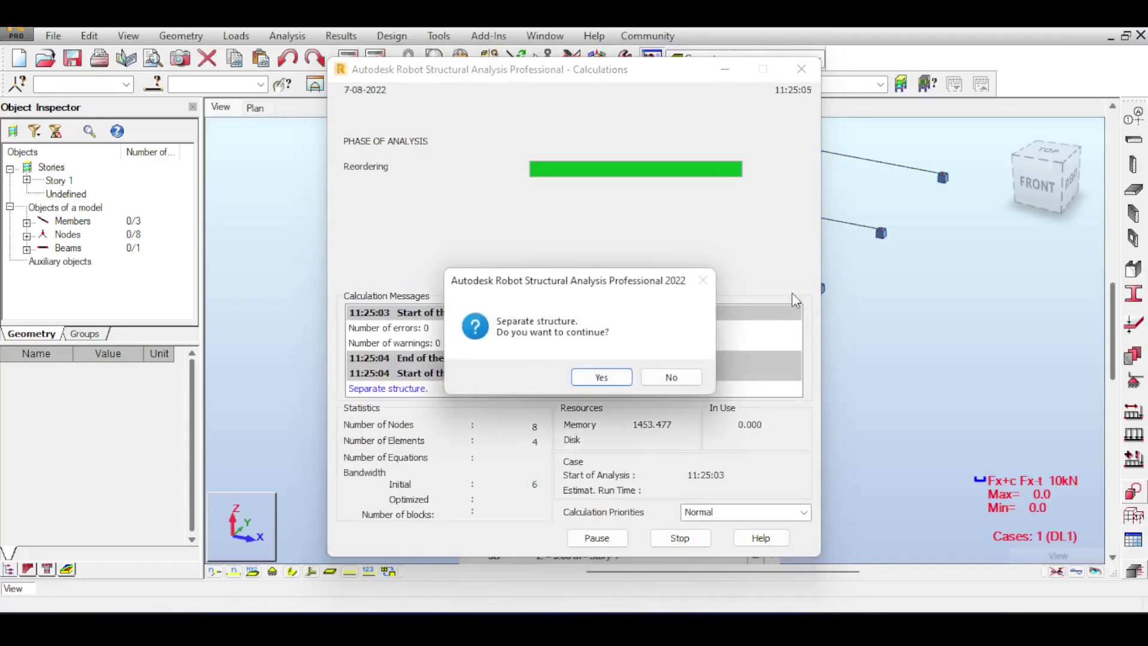
left_click(623, 378)
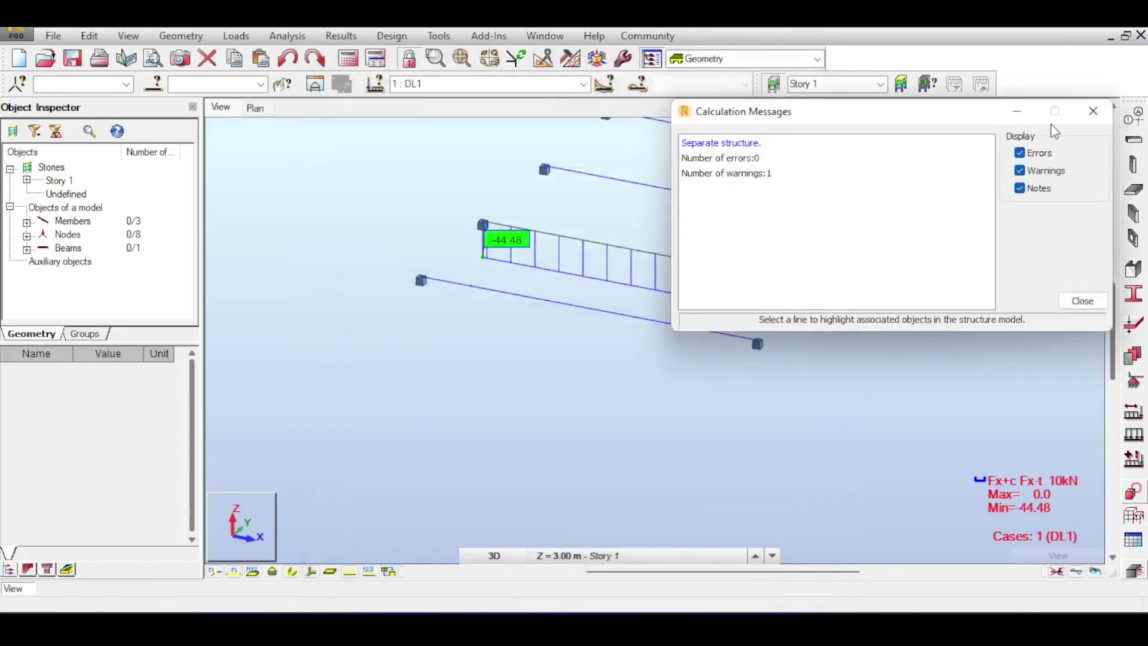
left_click(1094, 111)
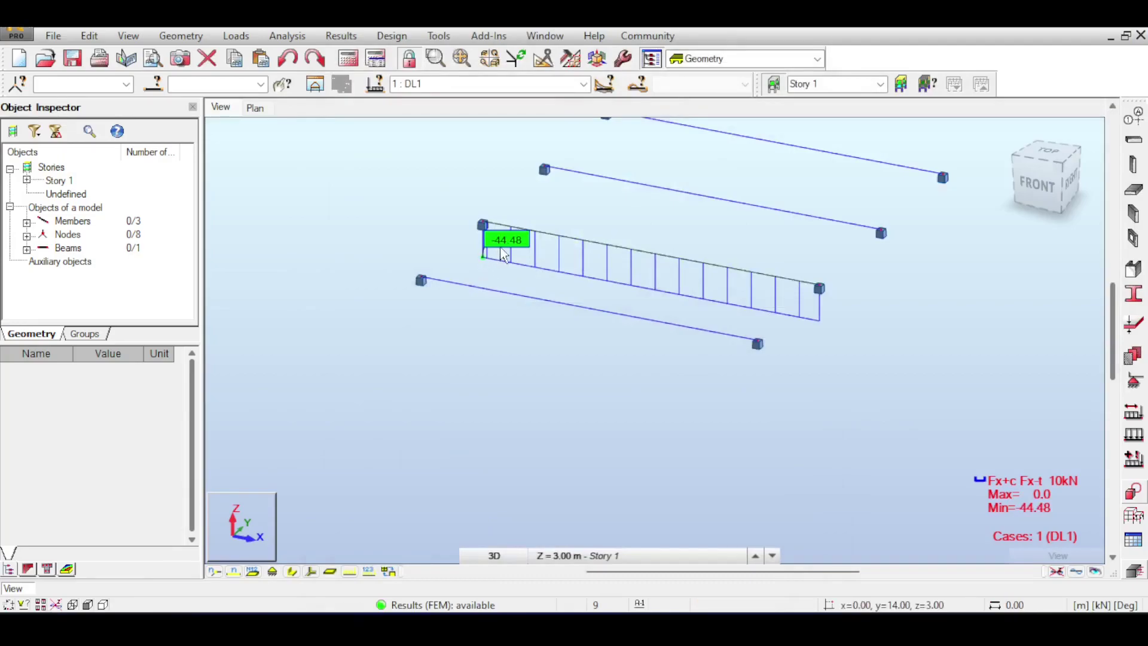
Step: Move the Fx value label clear of the cable's diagram and bring all the members into view
left_click_drag(506, 241, 572, 208)
middle_click_drag(623, 264, 543, 329)
scroll(543, 329, "down", 1)
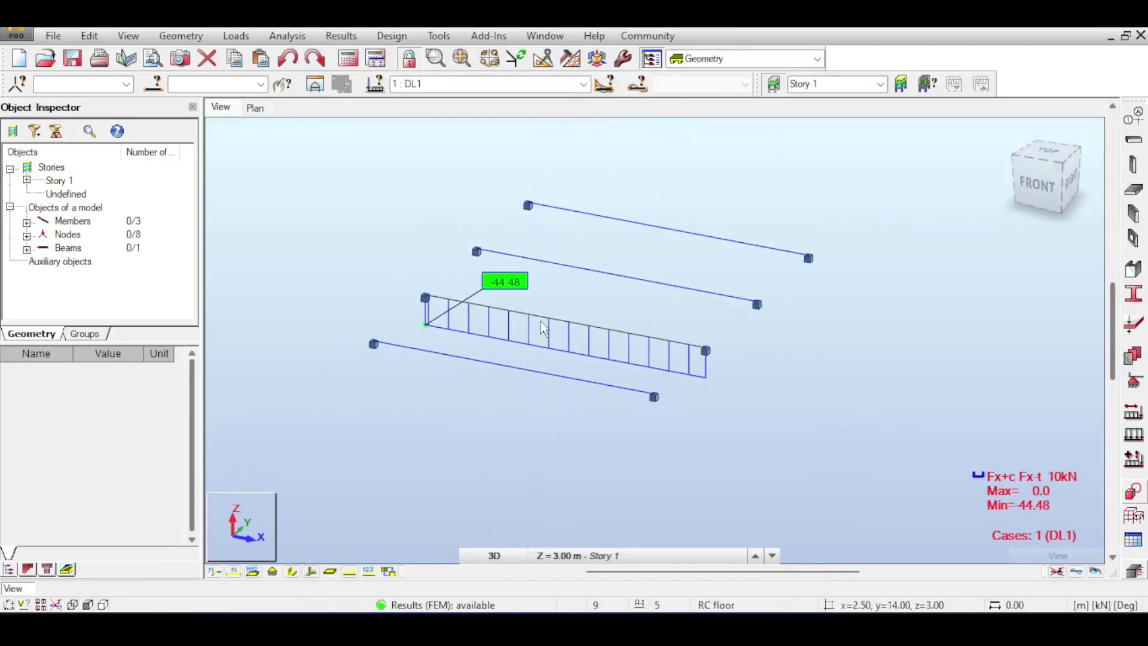
Step: Display My Moment together with Fx Force on the members, and select the cable to examine its diagrams
left_click(340, 36)
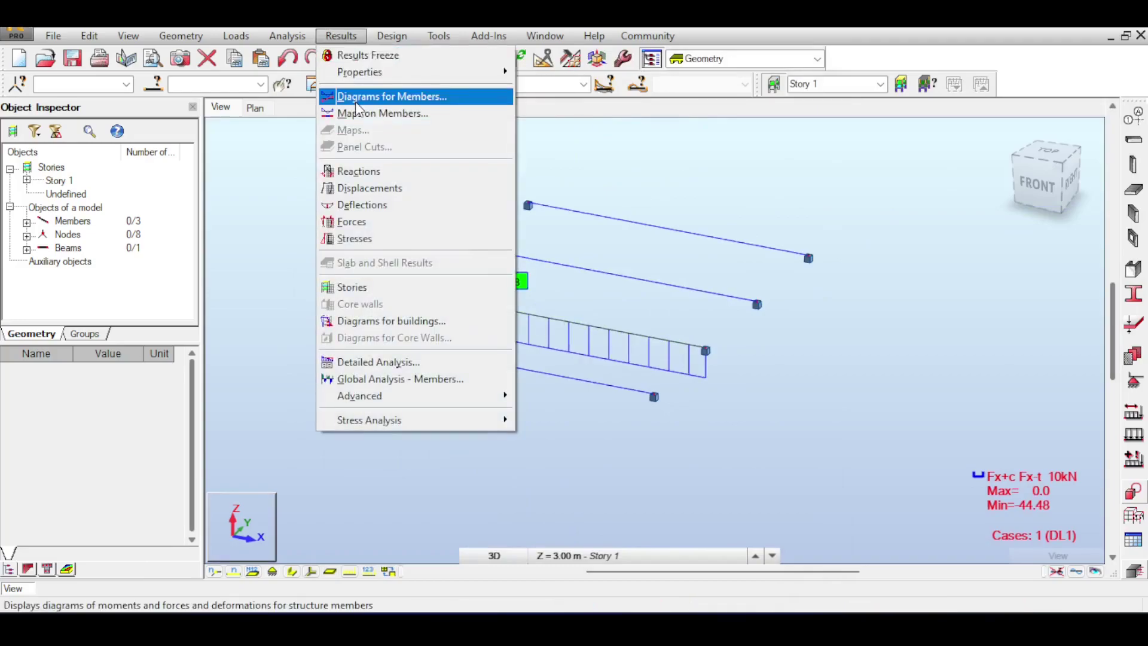
left_click(356, 102)
left_click(830, 306)
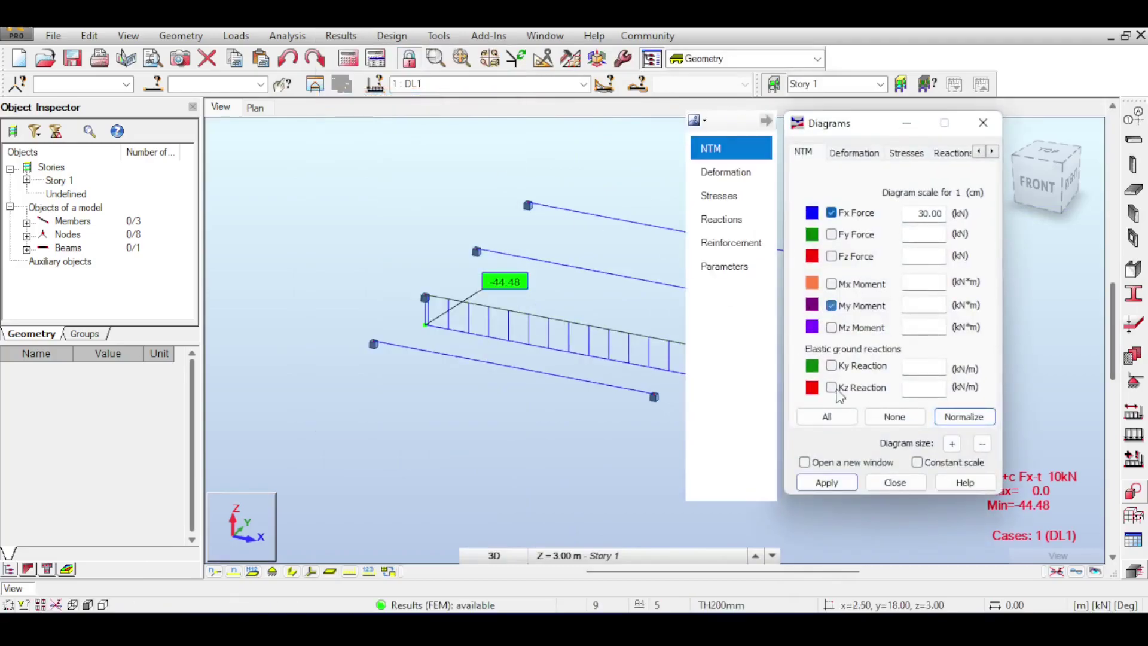
left_click(827, 482)
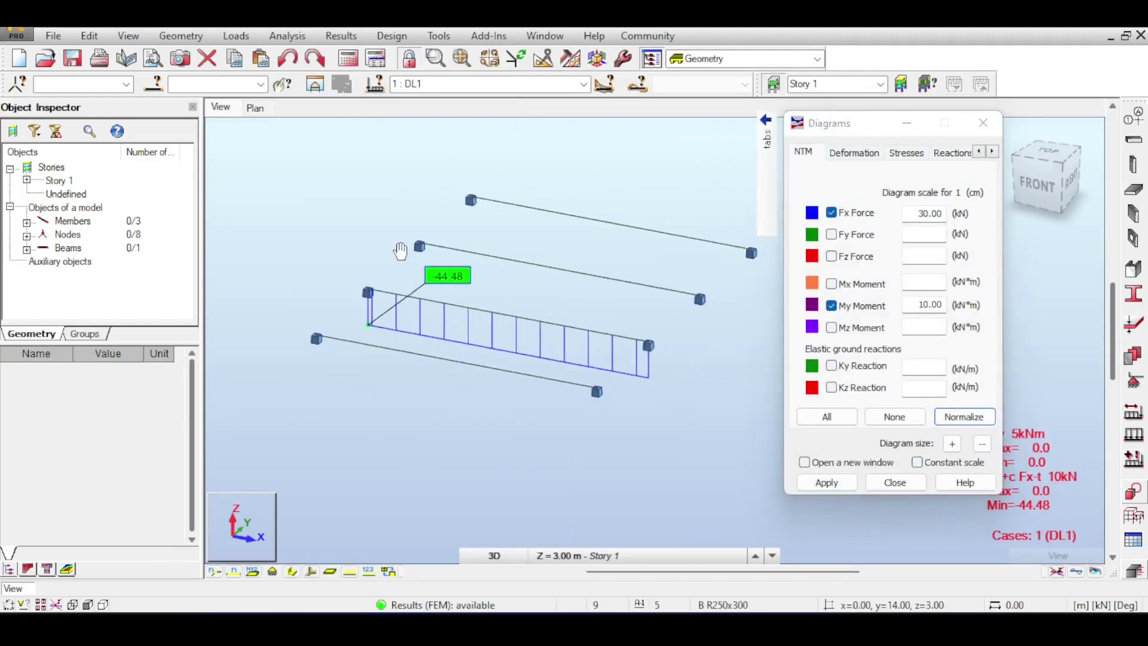
left_click(895, 482)
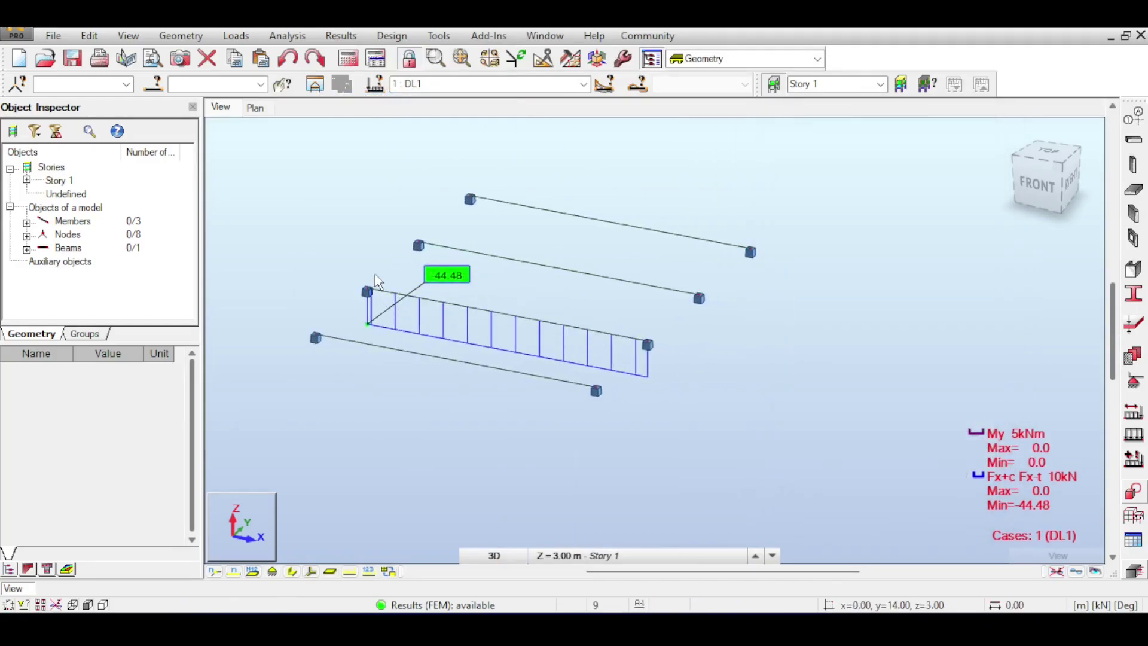
left_click_drag(362, 271, 666, 363)
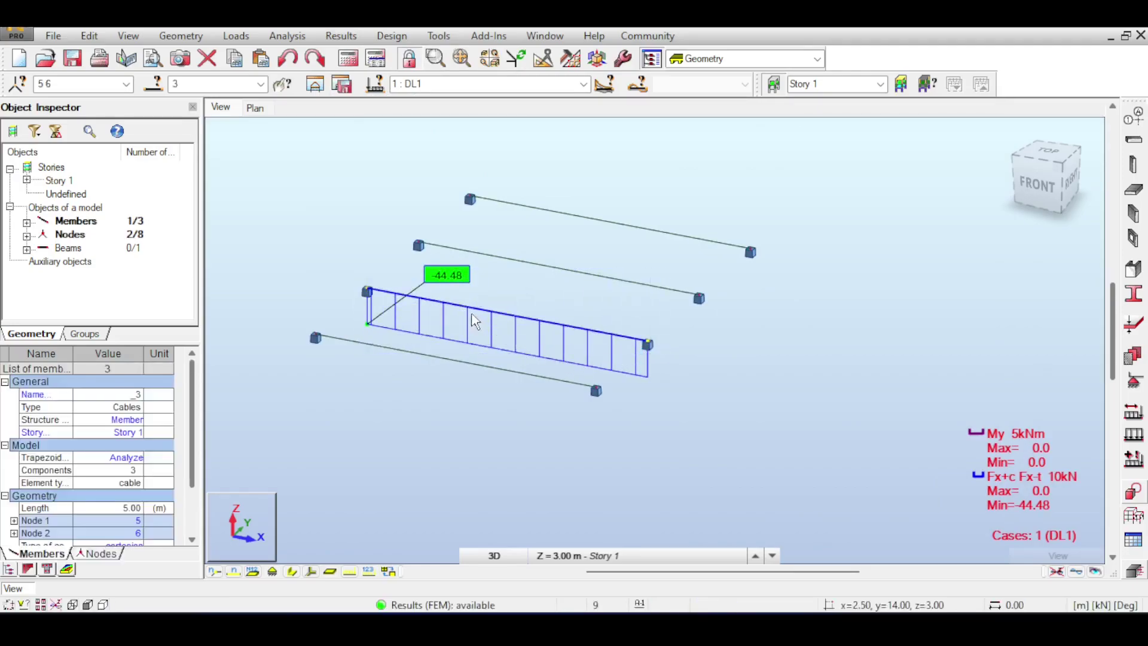
key("Escape")
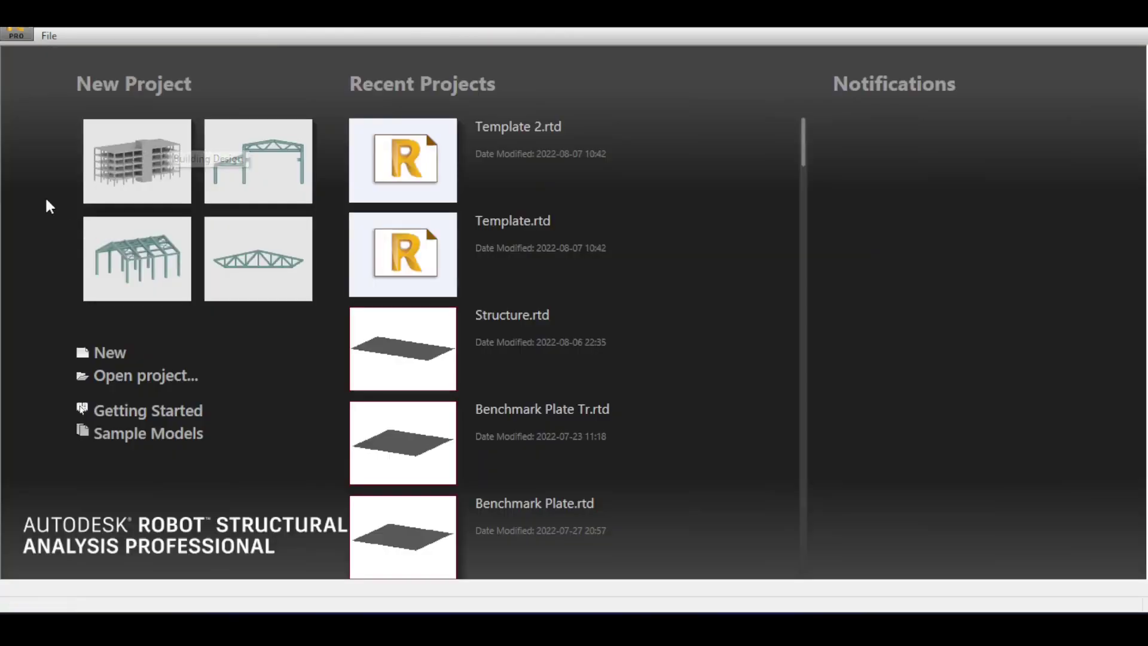
Step: Start a new Building Design project and frame the plan around the origin
left_click(110, 190)
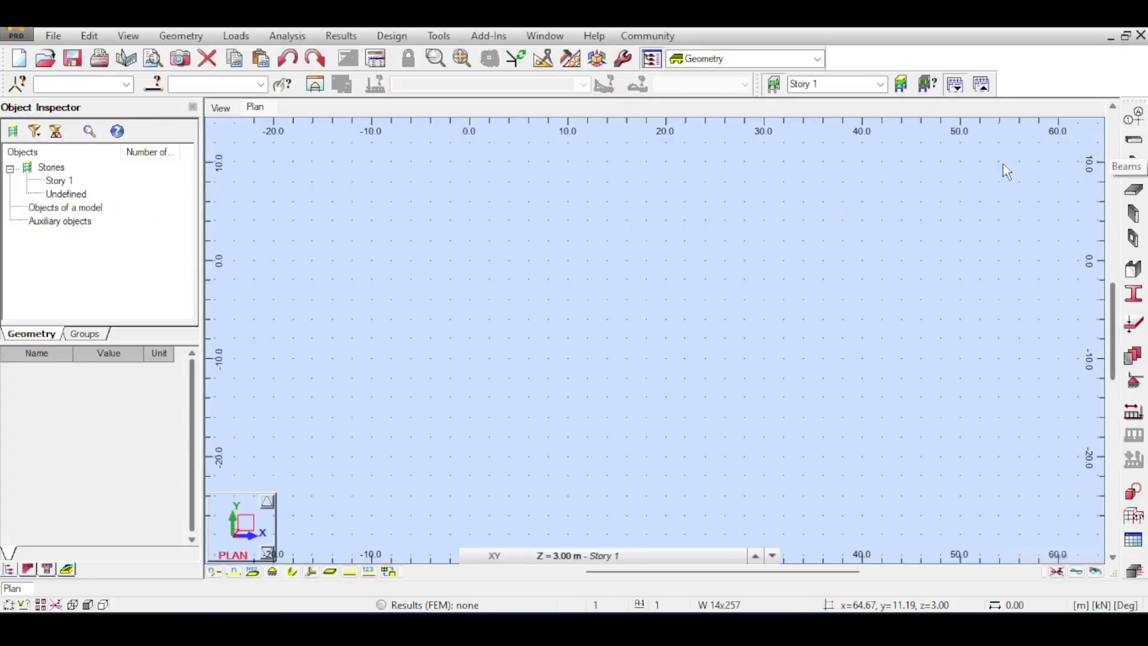
middle_click_drag(397, 320, 422, 308)
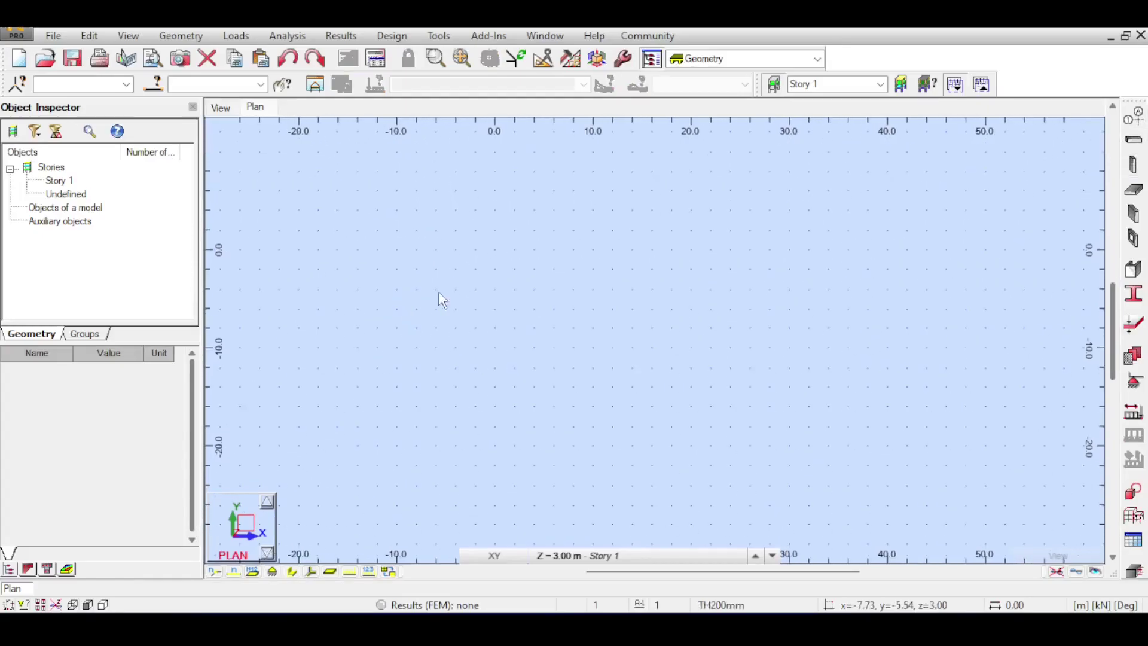
scroll(475, 256, "up", 2)
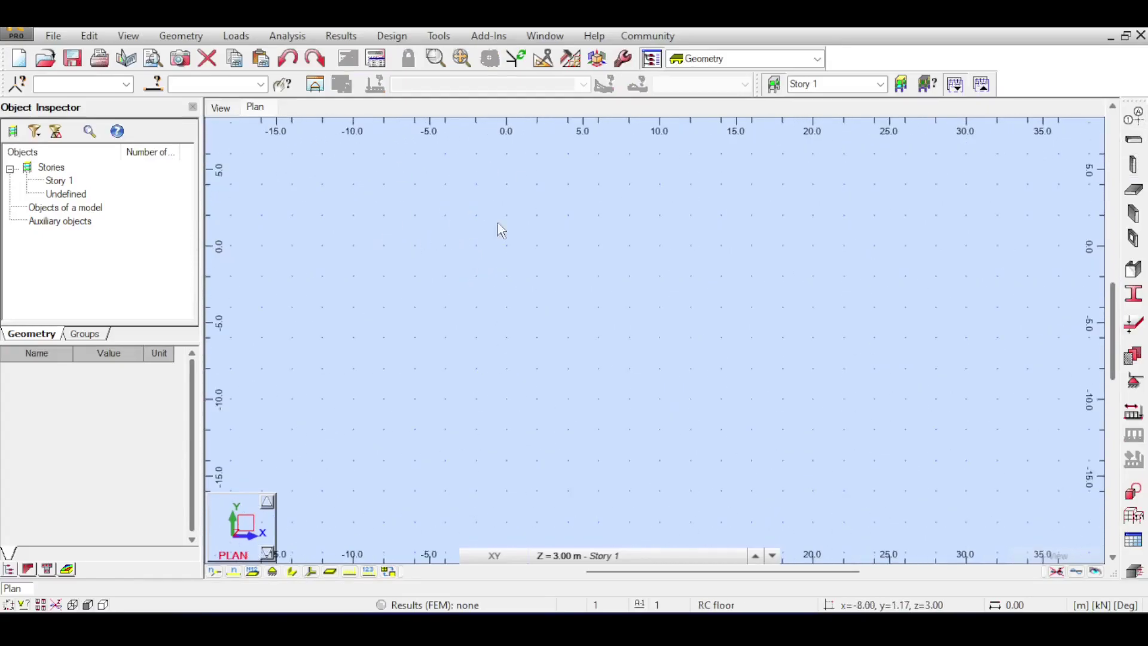
middle_click_drag(564, 218, 513, 228)
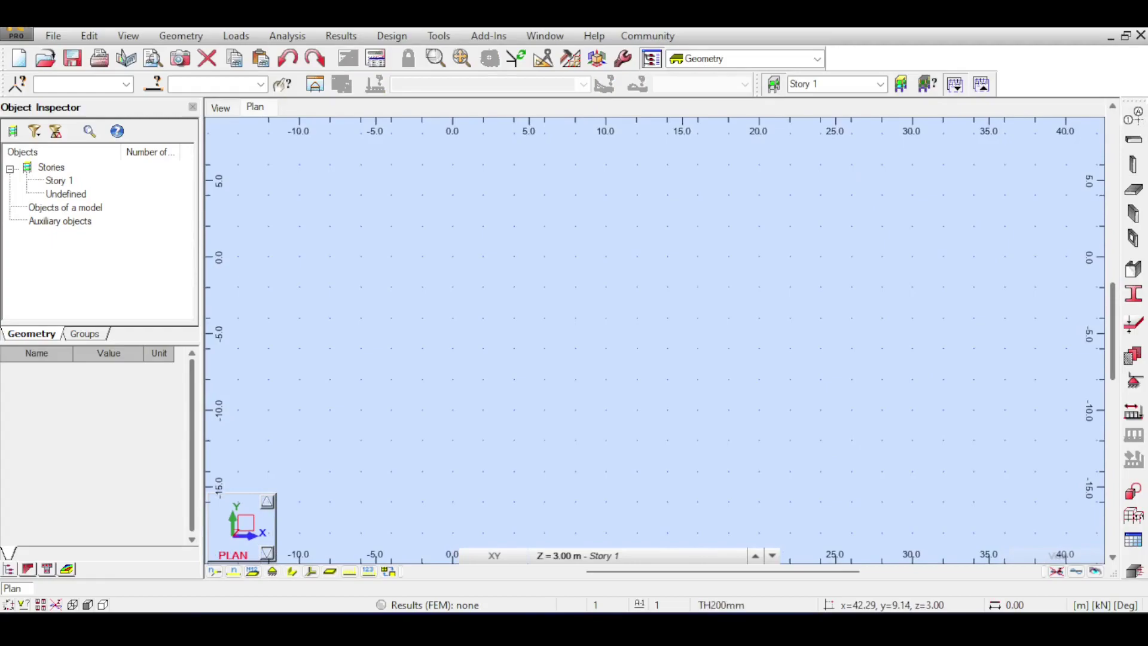
Step: Start a steel beam and a new section for it, choosing the W family from the AISC 15.0 database
left_click(1133, 144)
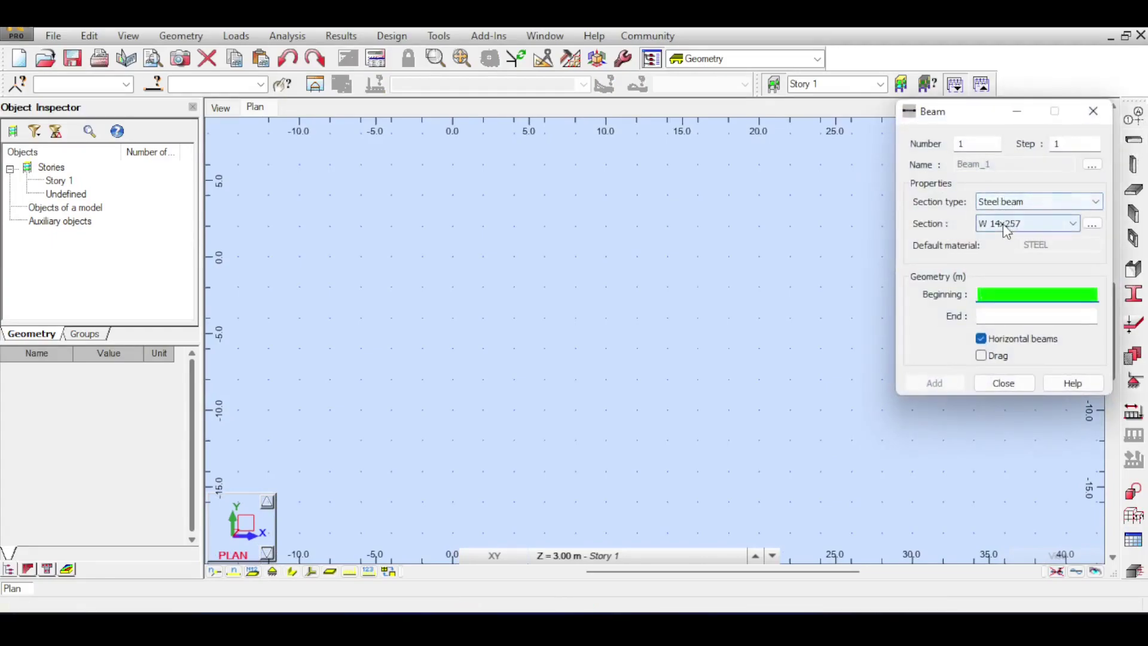
left_click(1006, 225)
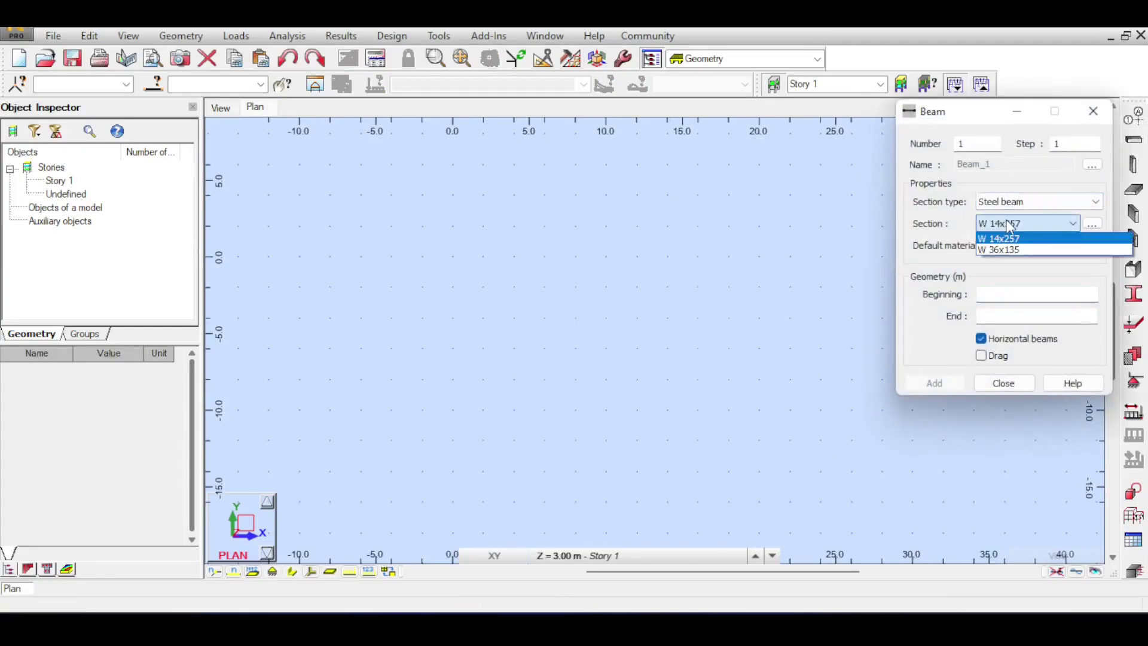
left_click(1011, 238)
left_click(1093, 224)
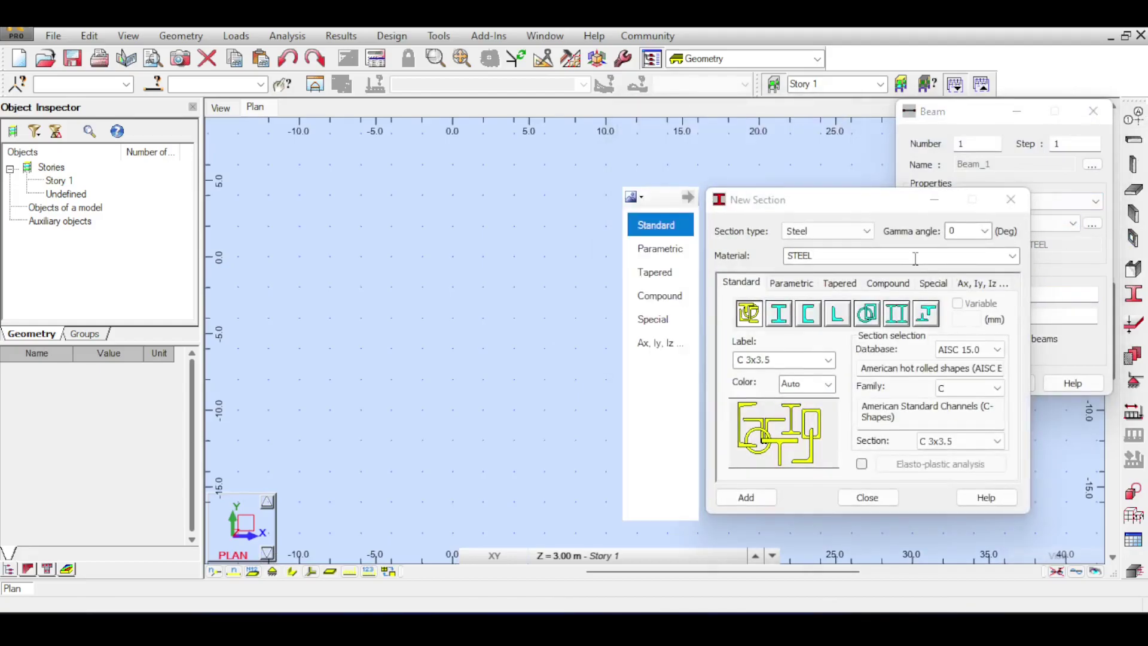
left_click(999, 389)
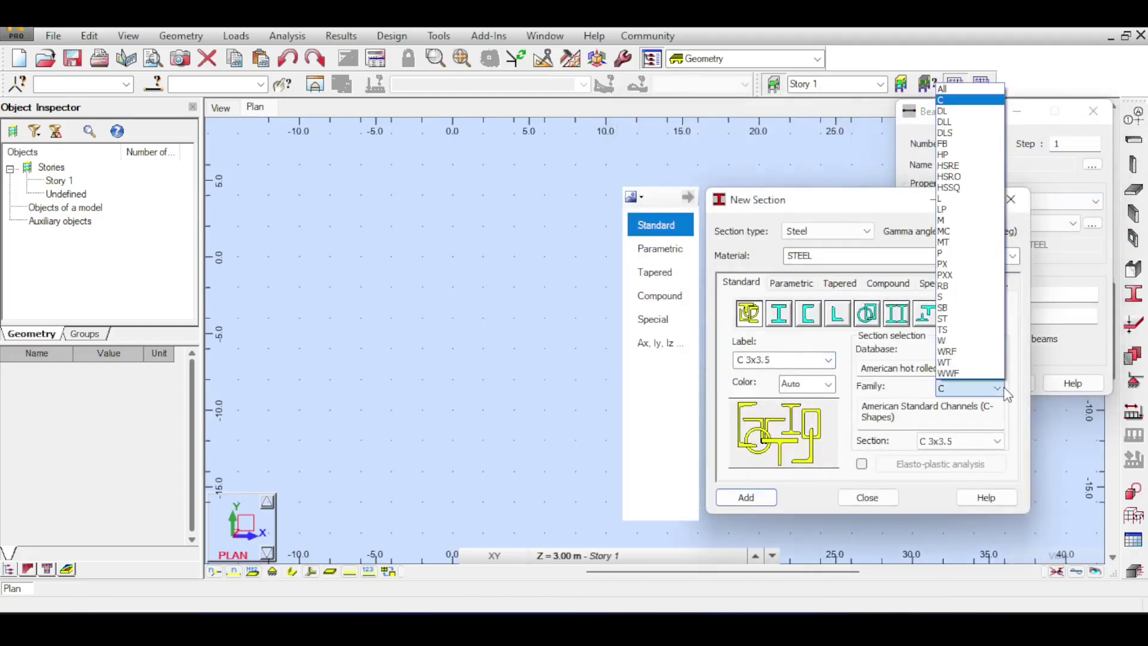
left_click(978, 340)
left_click(829, 360)
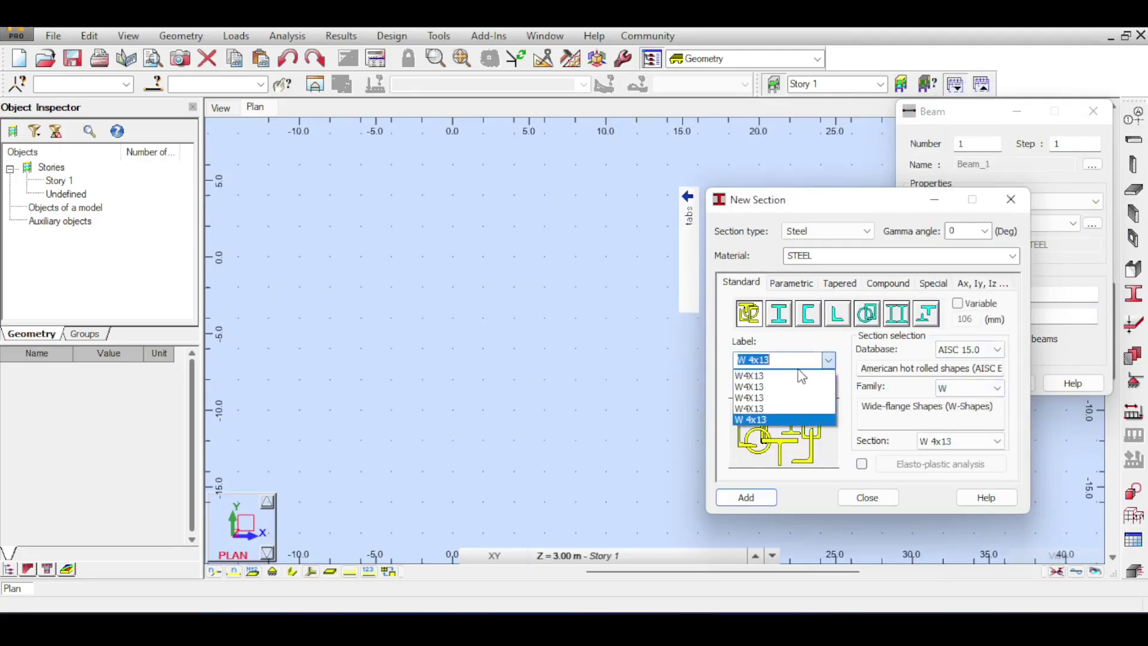
left_click(816, 360)
Step: Choose the W 12x152 profile and add it as the beam section
left_click(998, 441)
scroll(959, 336, "down", 1)
scroll(958, 336, "down", 18)
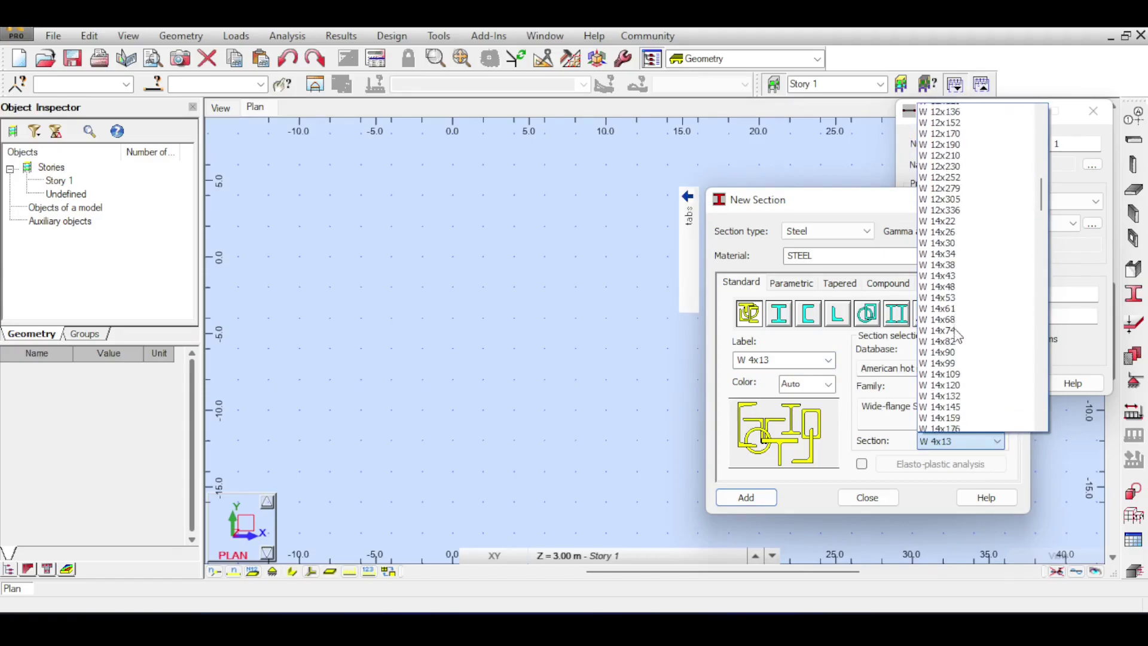
scroll(958, 336, "up", 1)
left_click(942, 186)
left_click(760, 505)
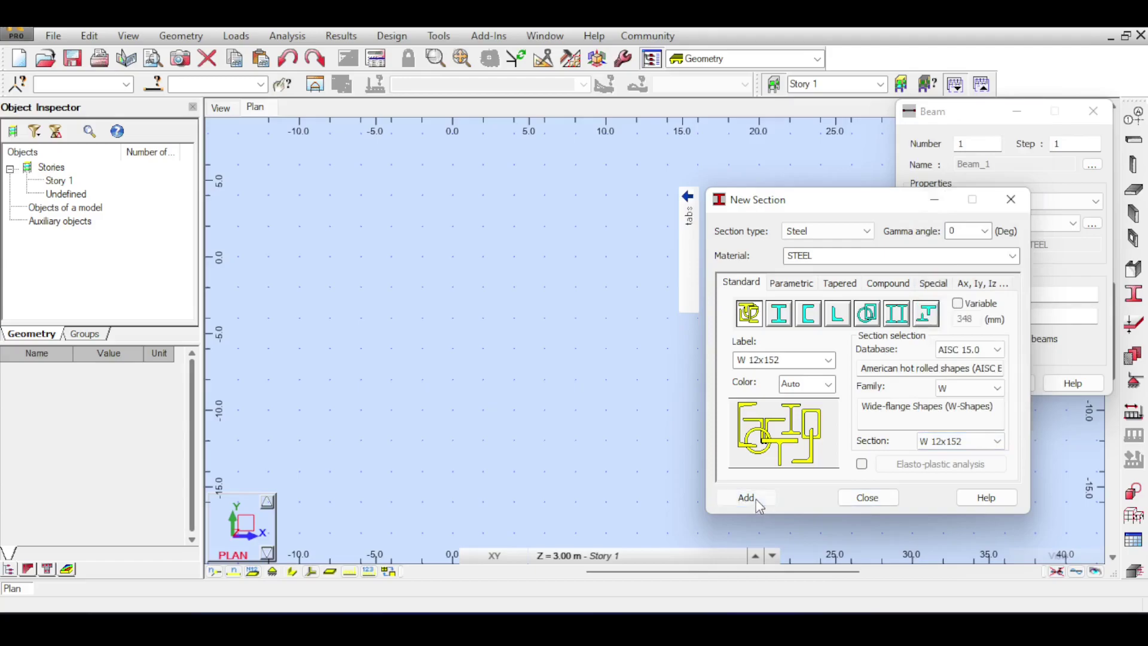
left_click(867, 497)
Step: Draw two end-to-end 4 m W 12x152 beams along X from the origin, and fix their two outer ends
left_click(994, 294)
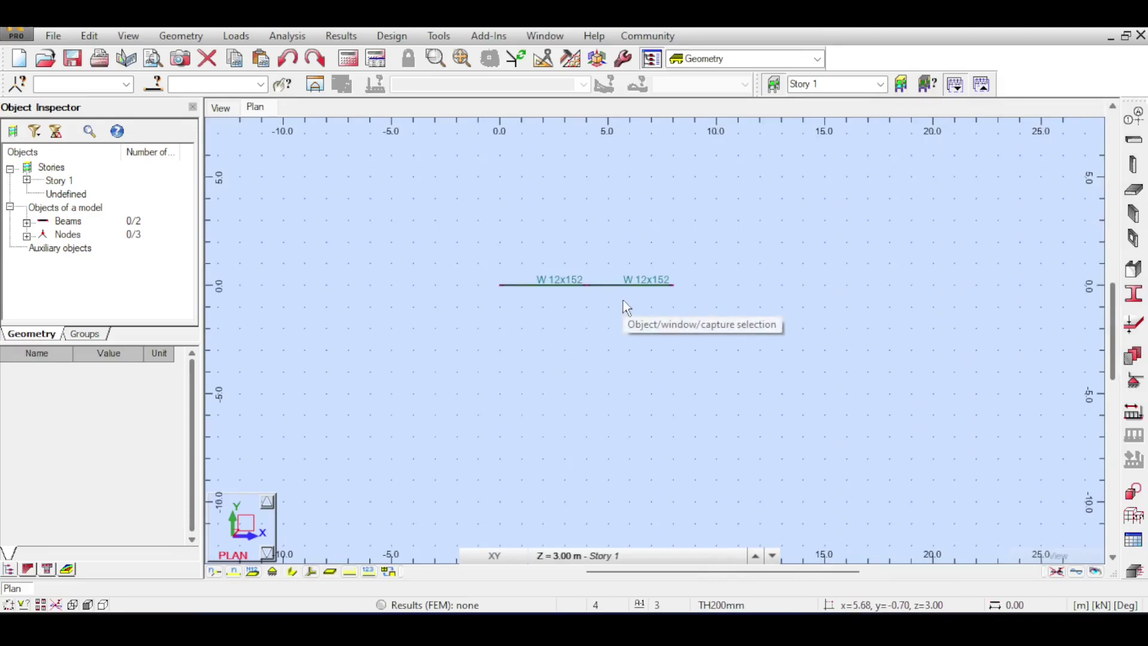
left_click(1134, 380)
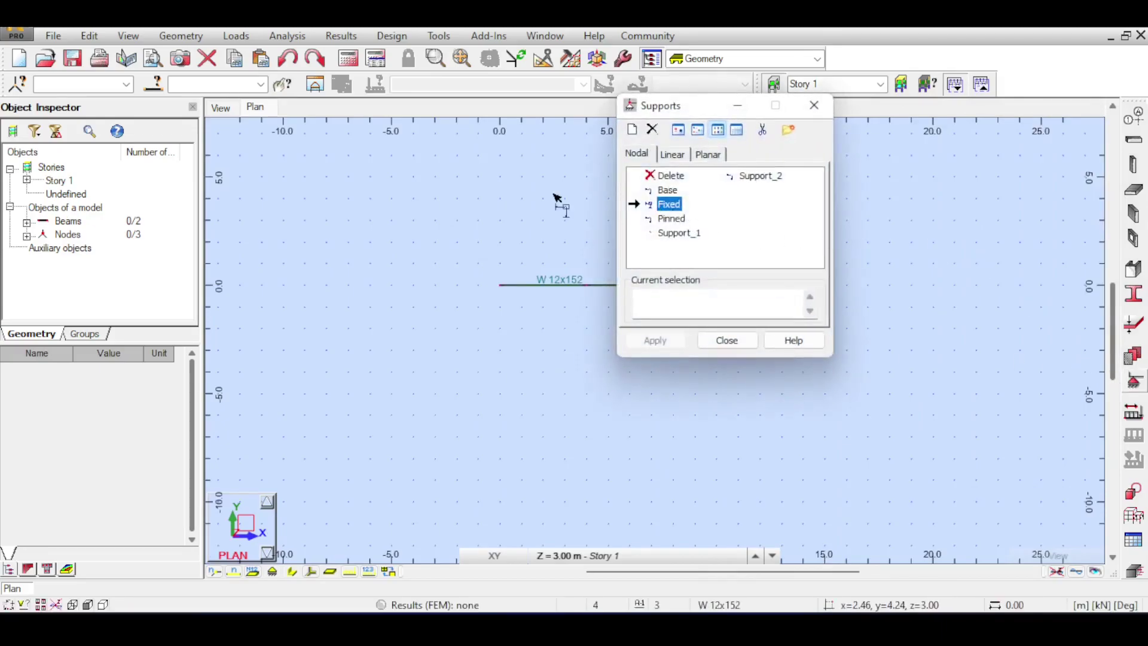
middle_click_drag(519, 217, 513, 258)
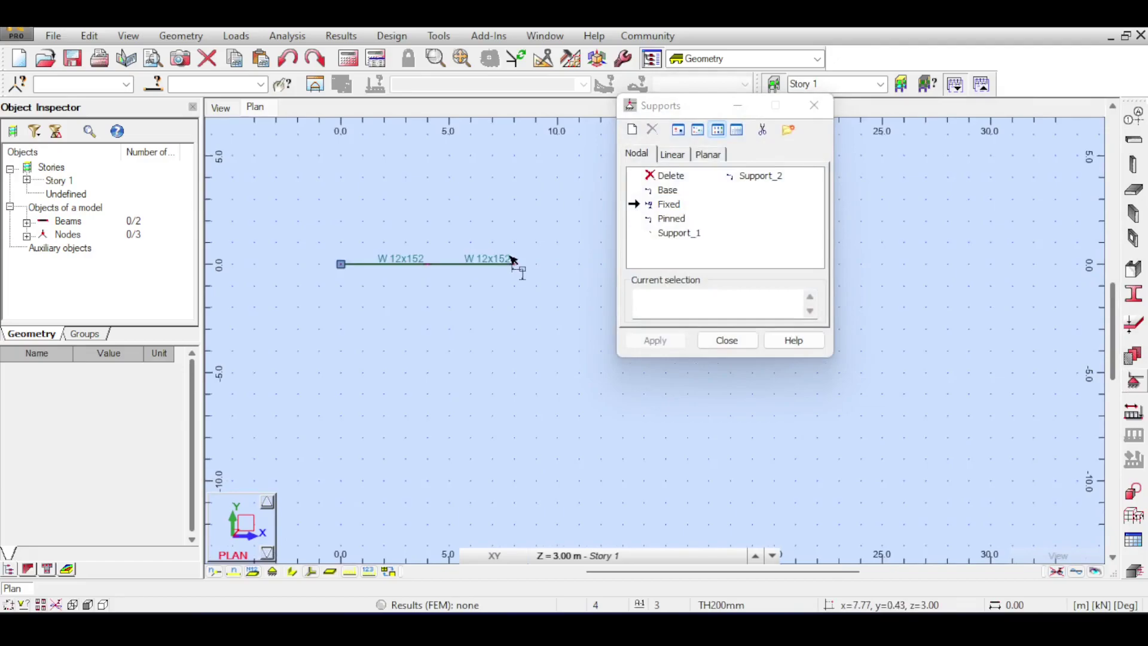
left_click(711, 342)
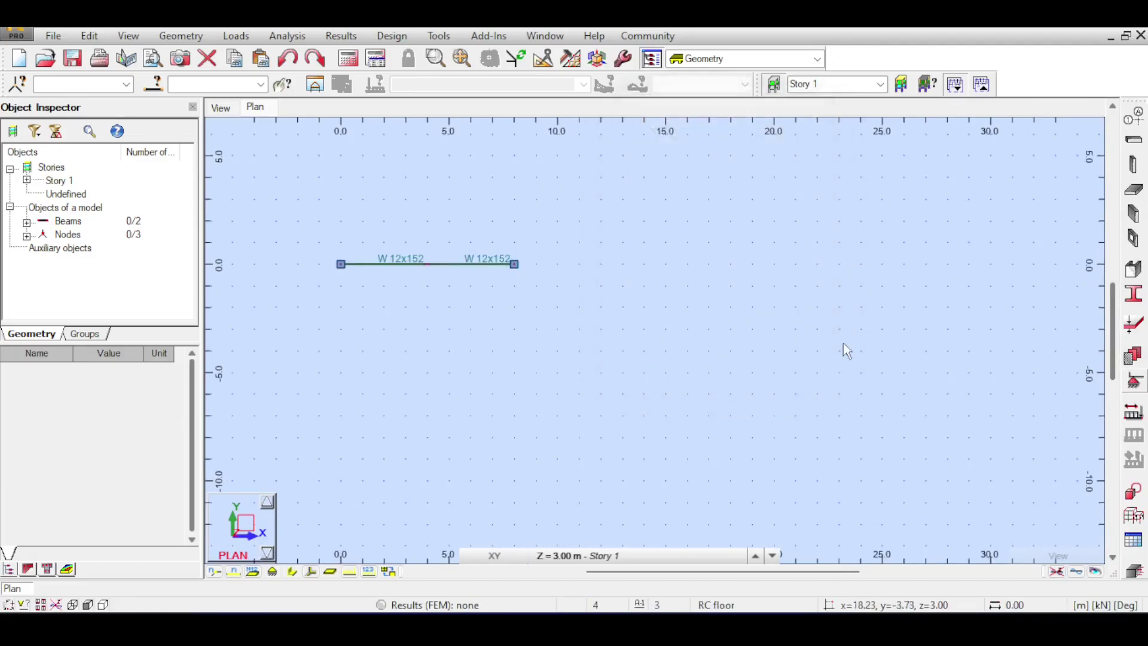
Step: Add load case DL1 of dead nature
left_click(1138, 412)
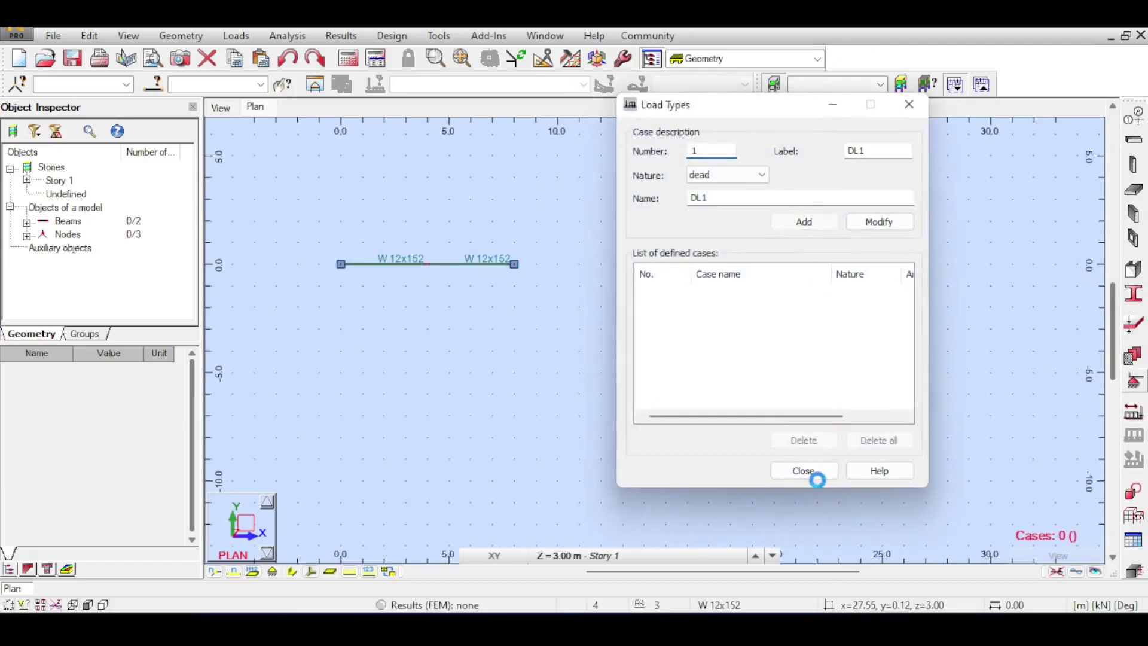
left_click(812, 473)
Step: Define a uniform member load along Z in case DL1, working in the 3D view
left_click(1134, 435)
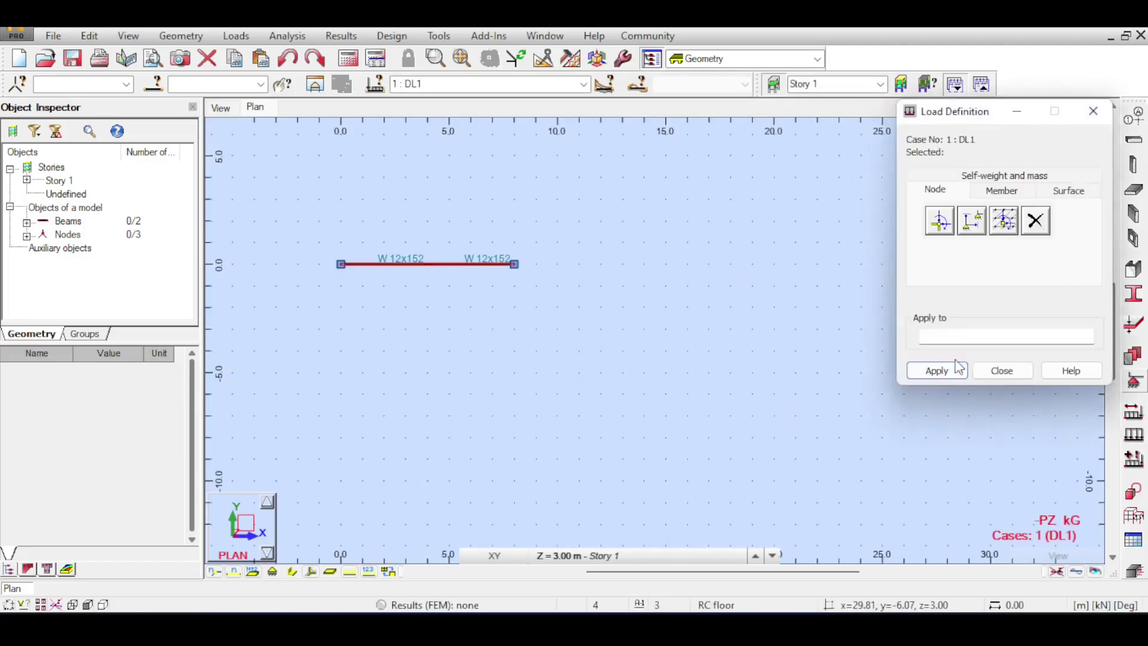
left_click(220, 107)
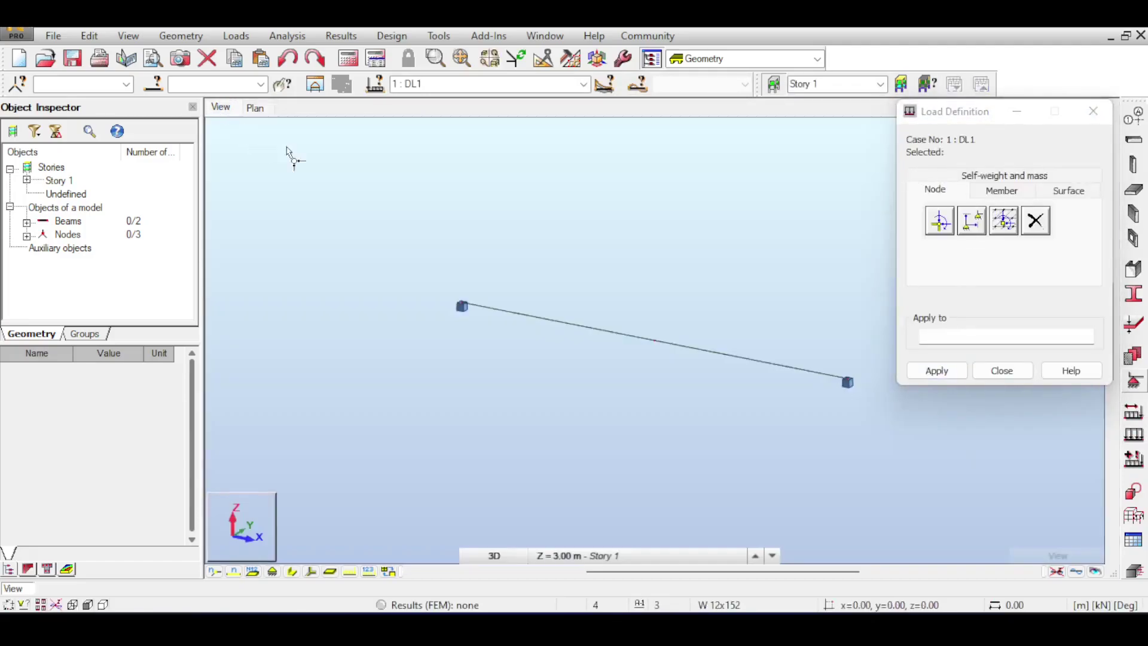
left_click(1002, 191)
left_click(933, 223)
left_click(1005, 329)
left_click(943, 421)
Step: Apply the uniform load to both beams and display the load symbols
left_click(933, 334)
left_click_drag(582, 264, 478, 309)
left_click(934, 370)
left_click(1000, 370)
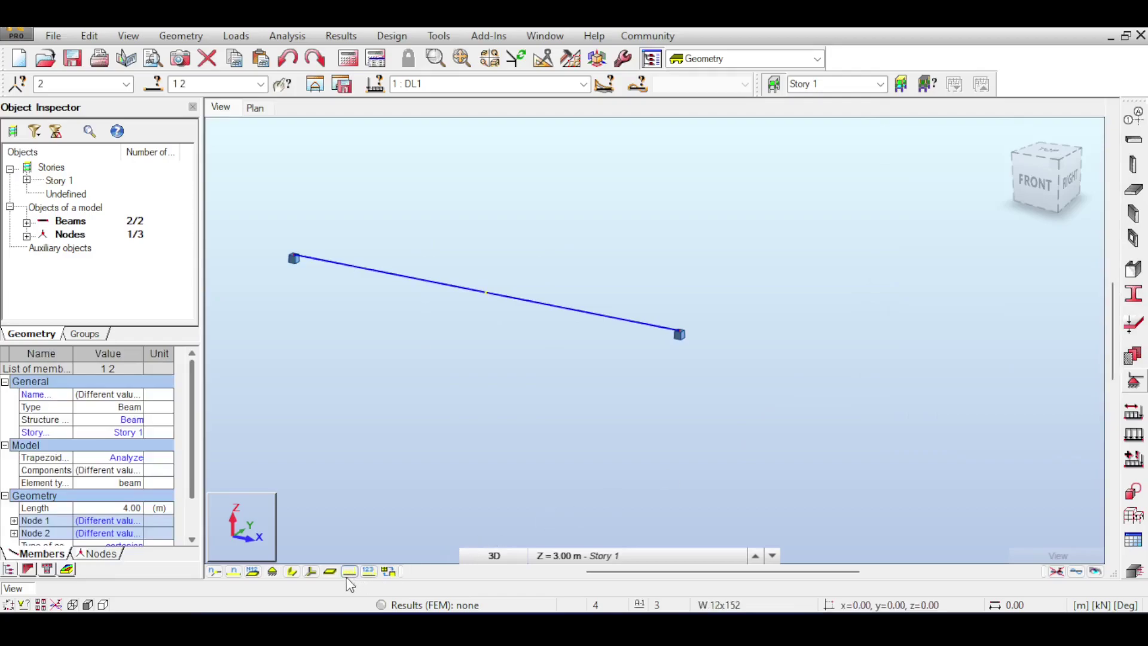
left_click(374, 430)
Step: Run the structure calculations and display the My Moment diagram for the two beams
left_click(347, 58)
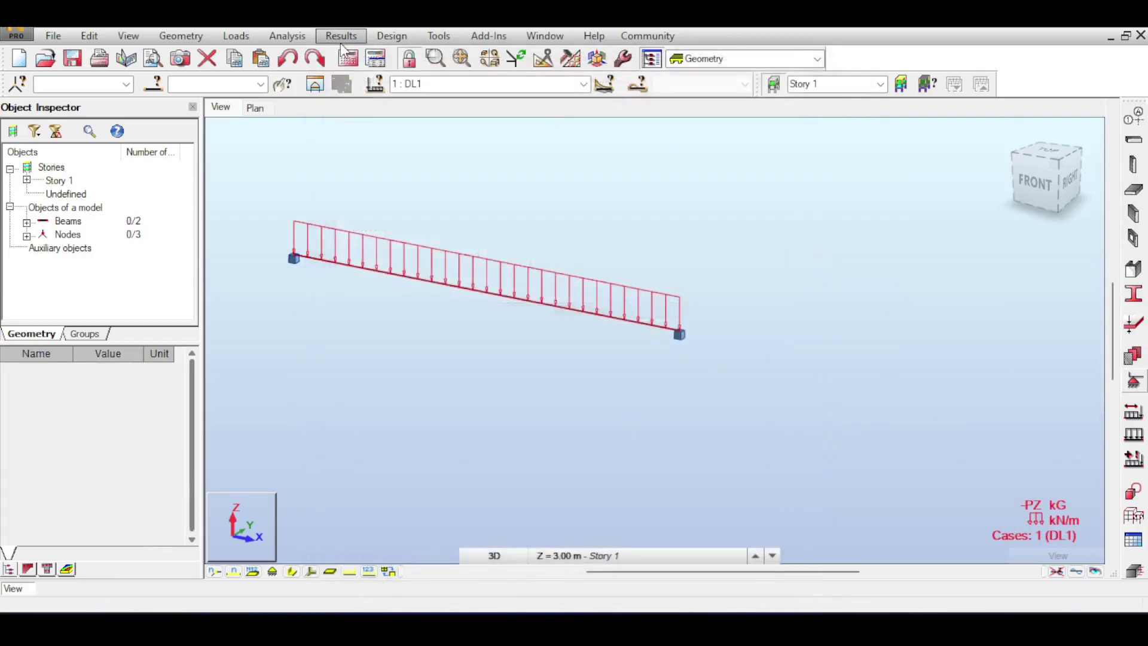
left_click(342, 38)
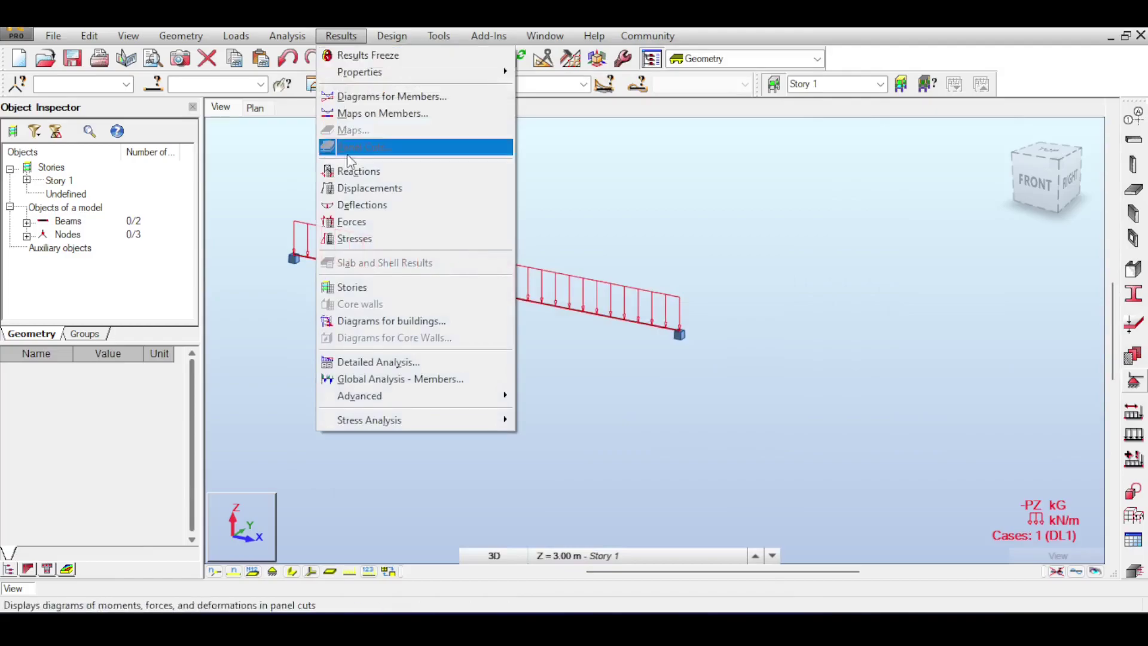
left_click(387, 101)
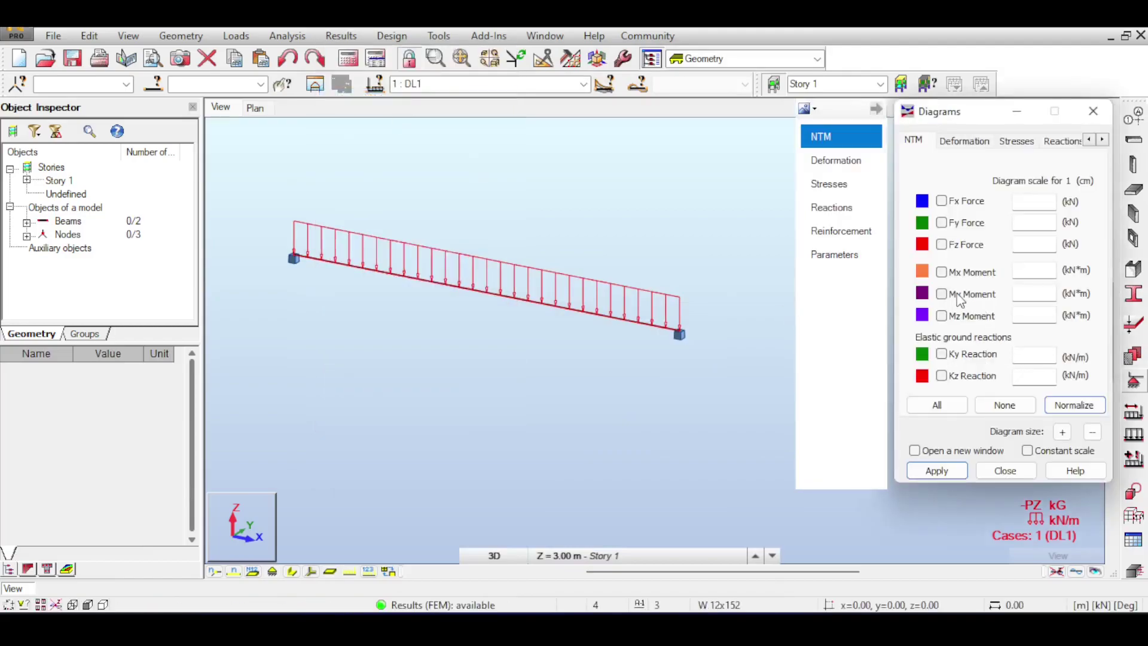
left_click(937, 471)
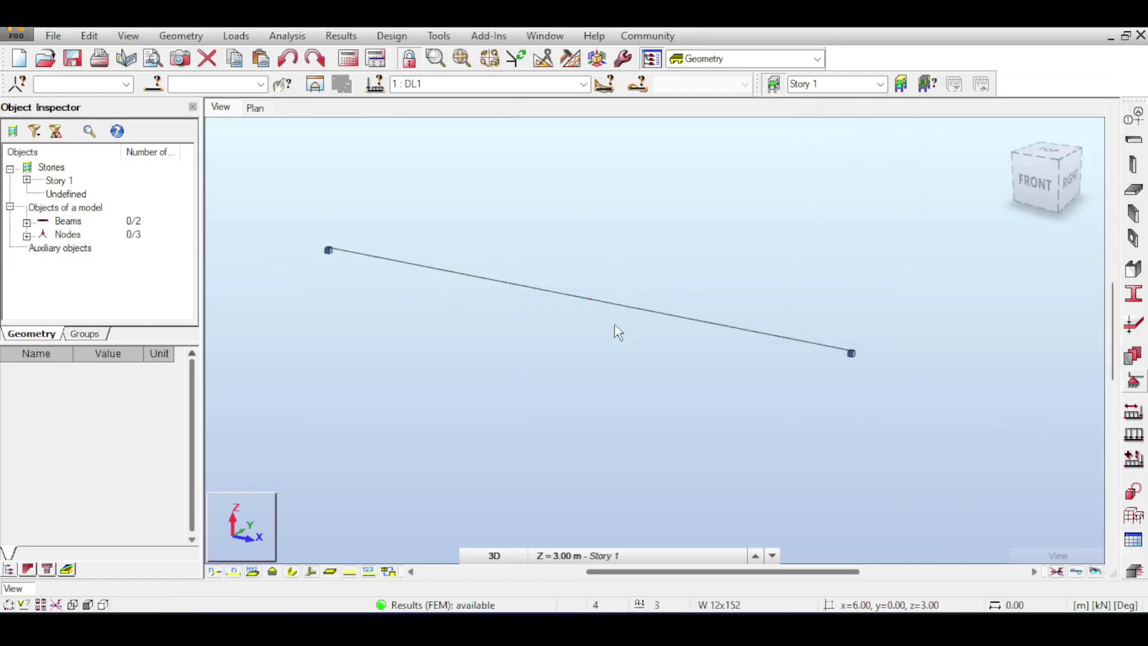
Step: Examine the released directions in the definition of the Fixed-Pinned member release
left_click_drag(560, 239, 620, 334)
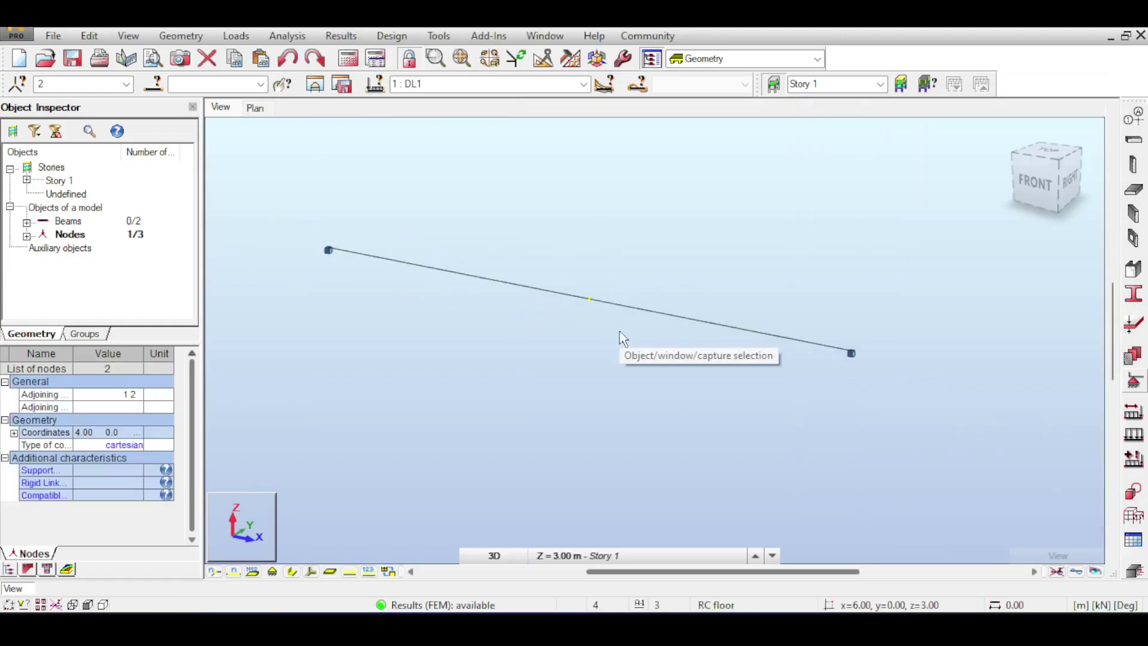
key("Escape")
left_click(181, 35)
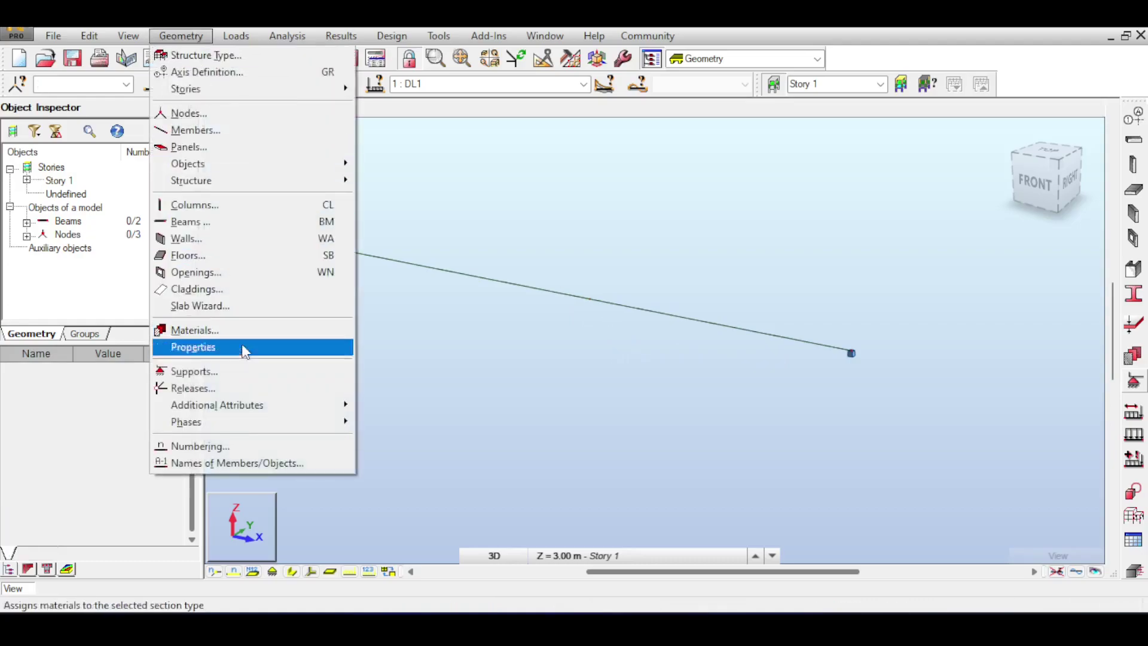
left_click(254, 388)
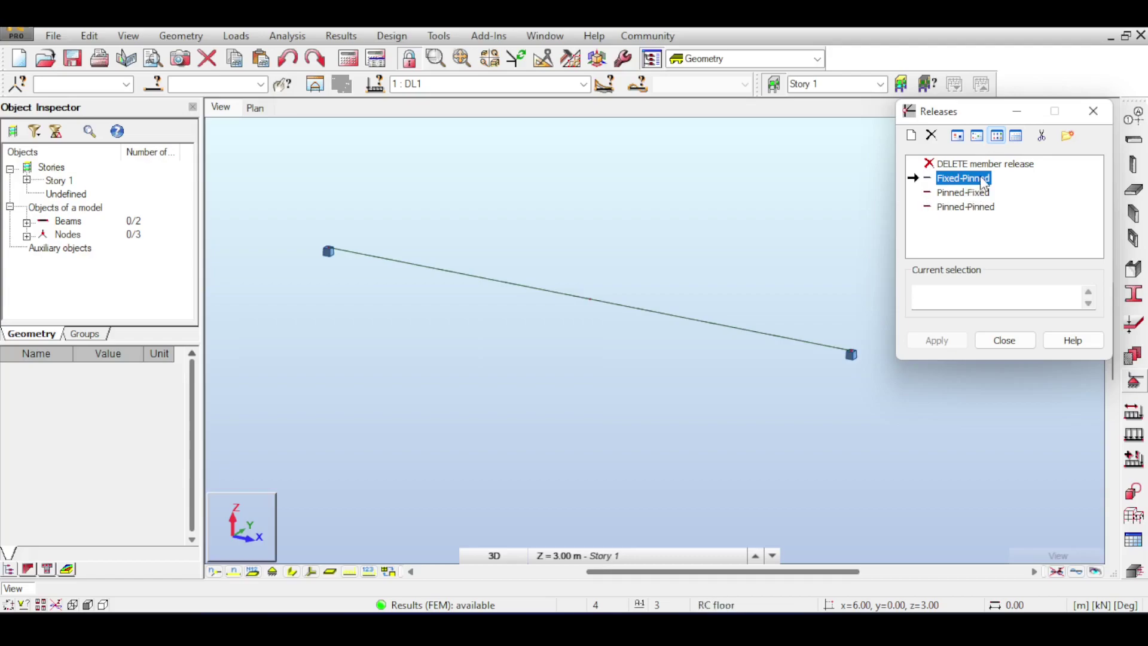
double_click(984, 183)
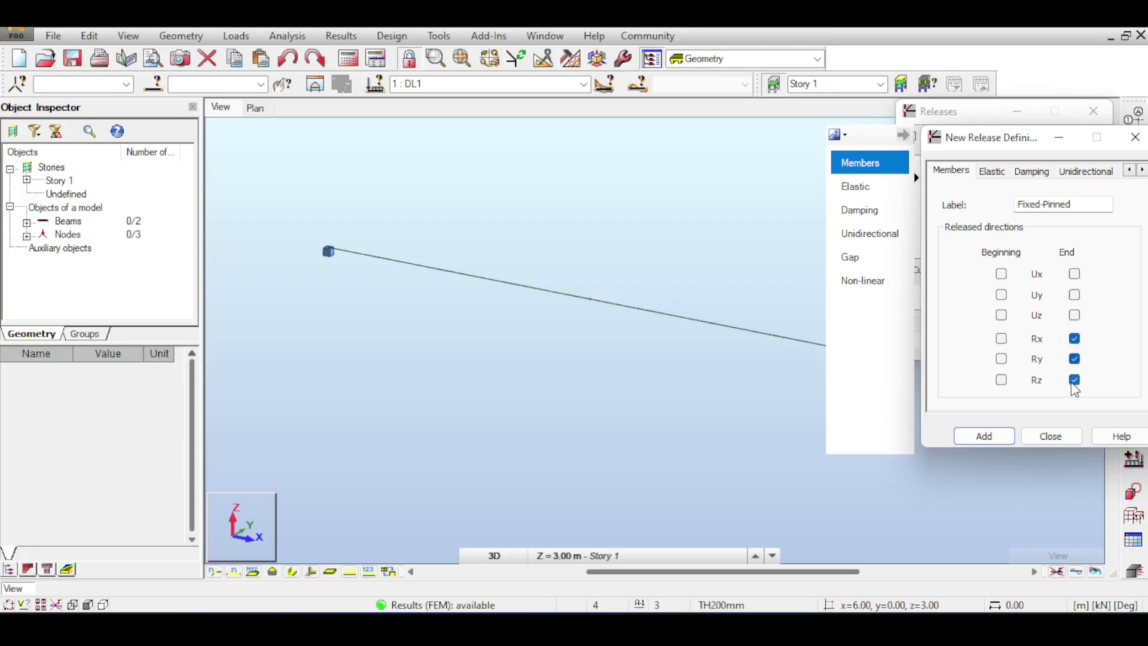
left_click_drag(1000, 146, 844, 146)
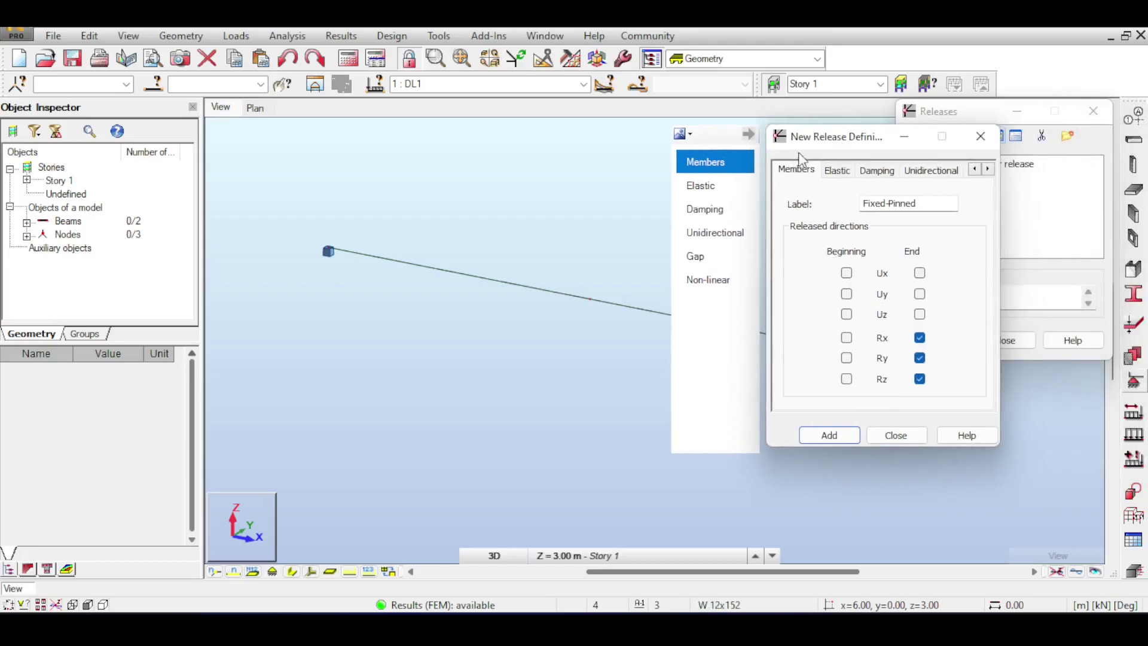
left_click(982, 137)
Step: Examine the released directions in the definition of the Pinned-Fixed member release
double_click(927, 188)
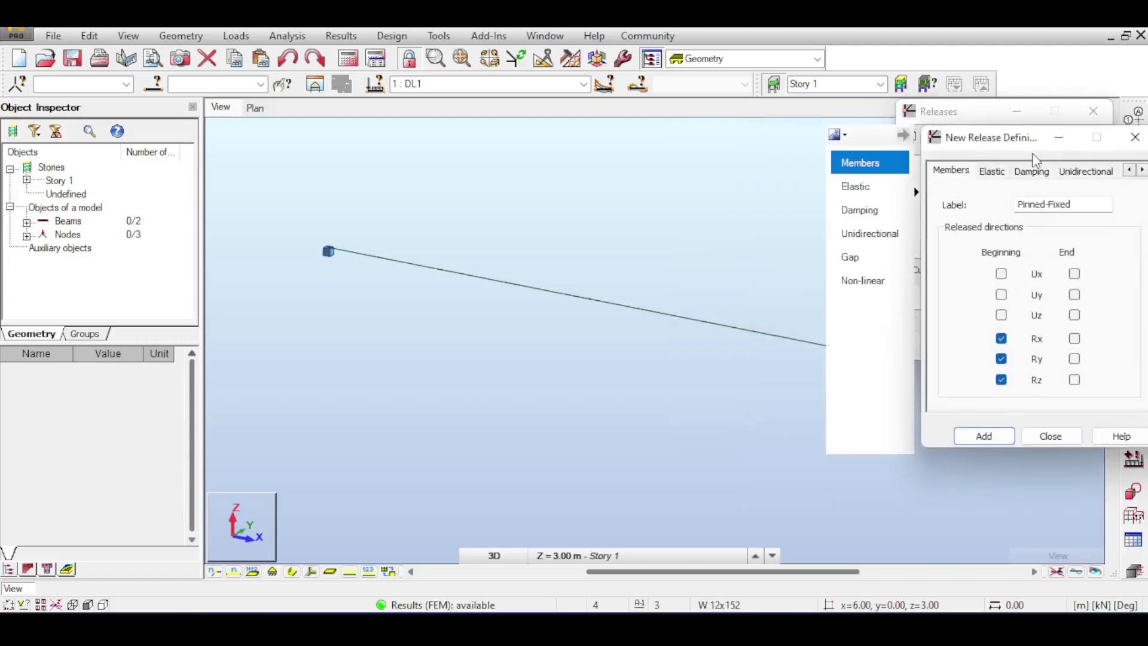
left_click_drag(988, 156, 846, 174)
left_click(993, 156)
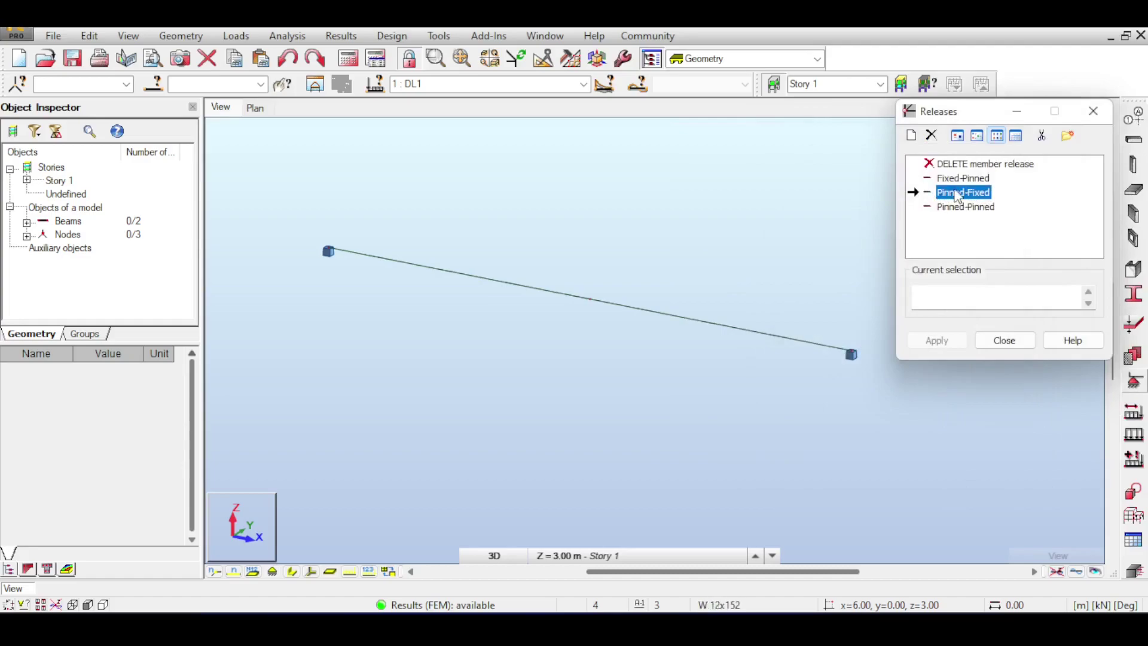
Step: Look through the elastic, unidirectional, gap and member settings of a new release definition, and close it without adding a release
left_click(963, 181)
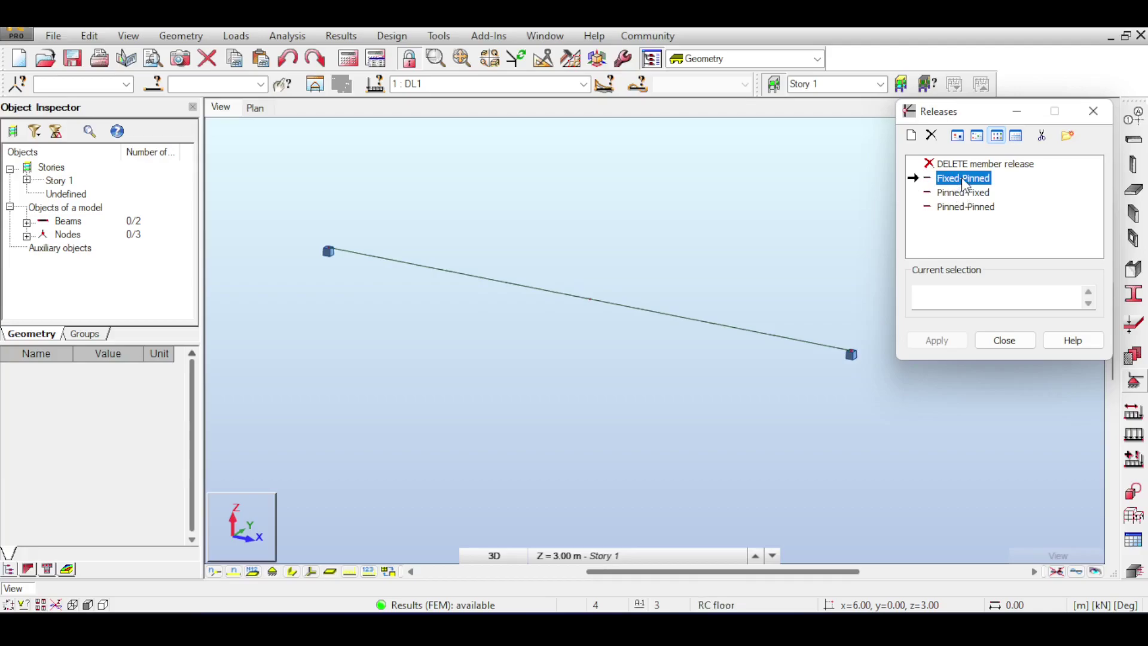
left_click(912, 135)
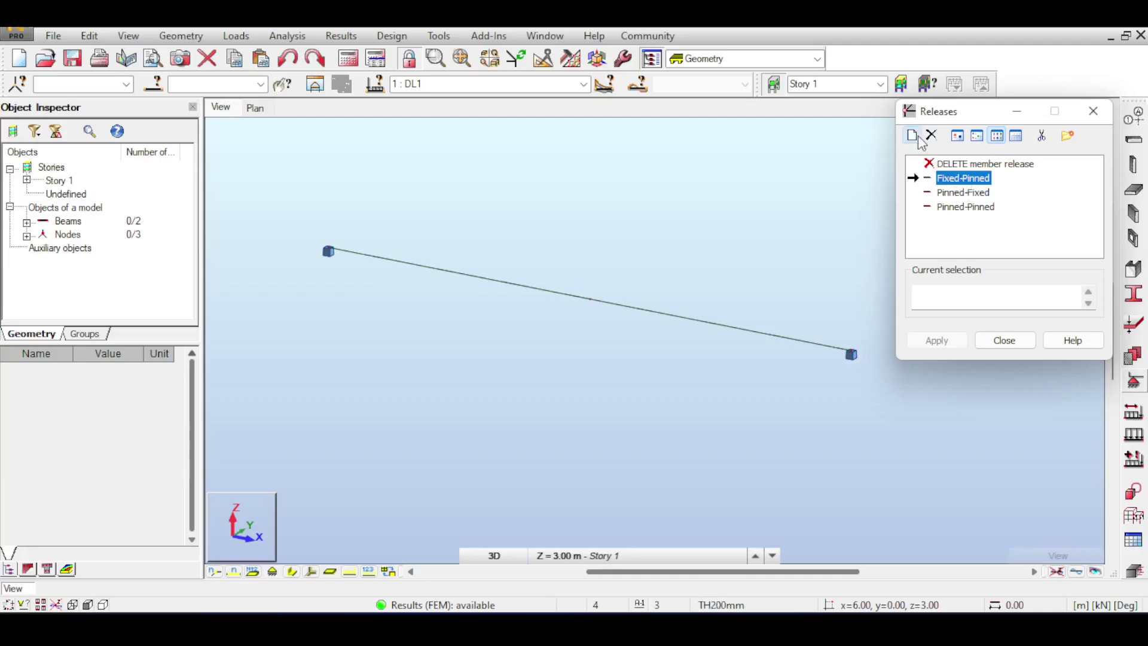
left_click(877, 184)
left_click(870, 233)
left_click(873, 257)
key("Down")
key("Up")
key("Up")
left_click(861, 163)
left_click_drag(951, 141, 689, 180)
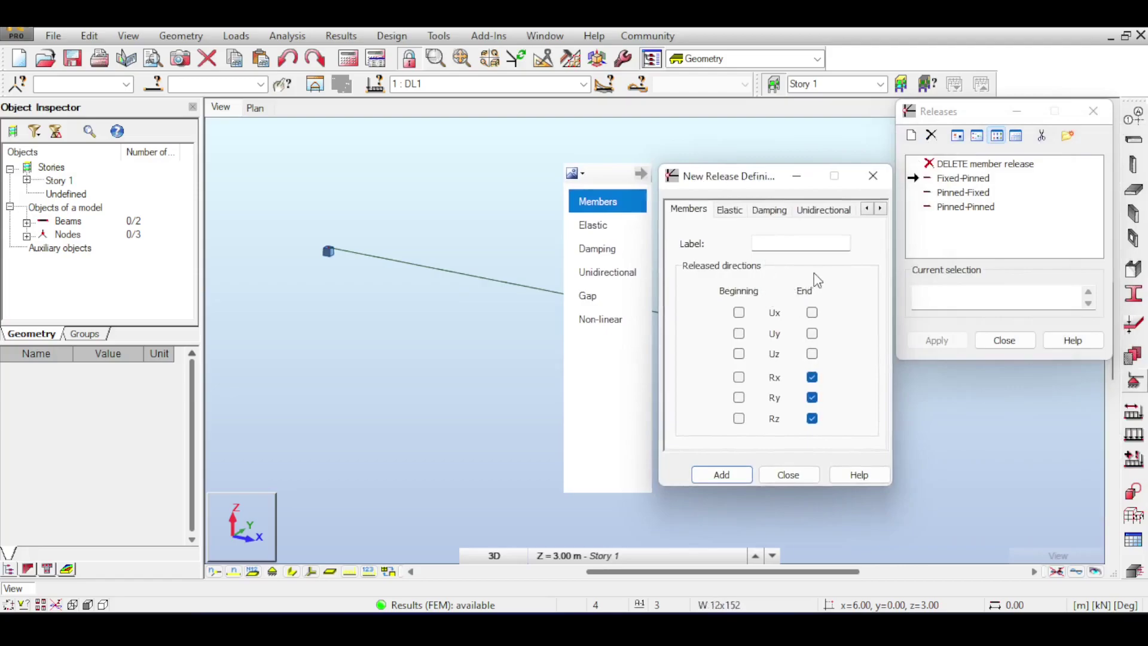
left_click(872, 176)
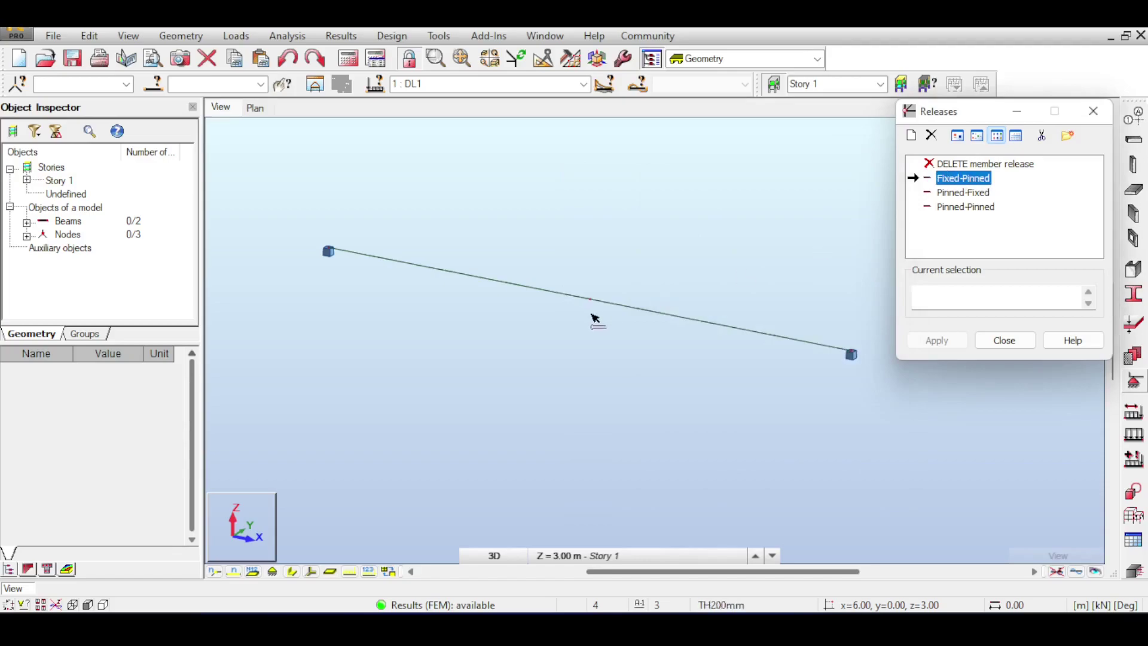
Step: Apply the Fixed-Pinned release to beam 1 with the pinned end at its outer support, accepting the change of result status
middle_click_drag(539, 251, 601, 232)
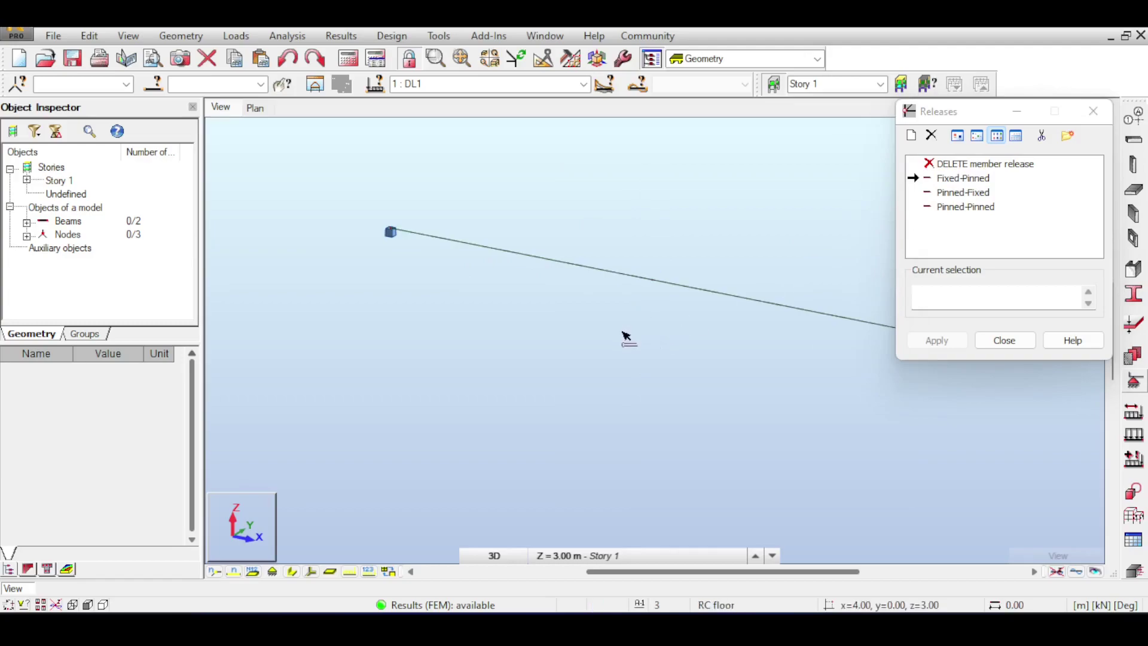
left_click(633, 277)
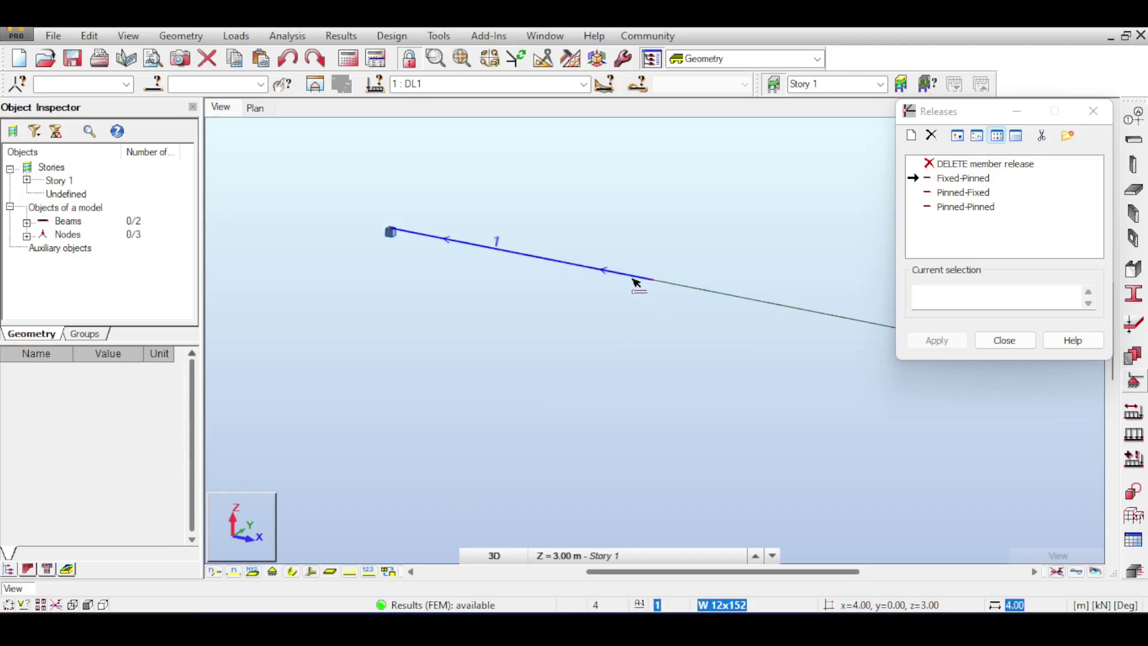
left_click(636, 283)
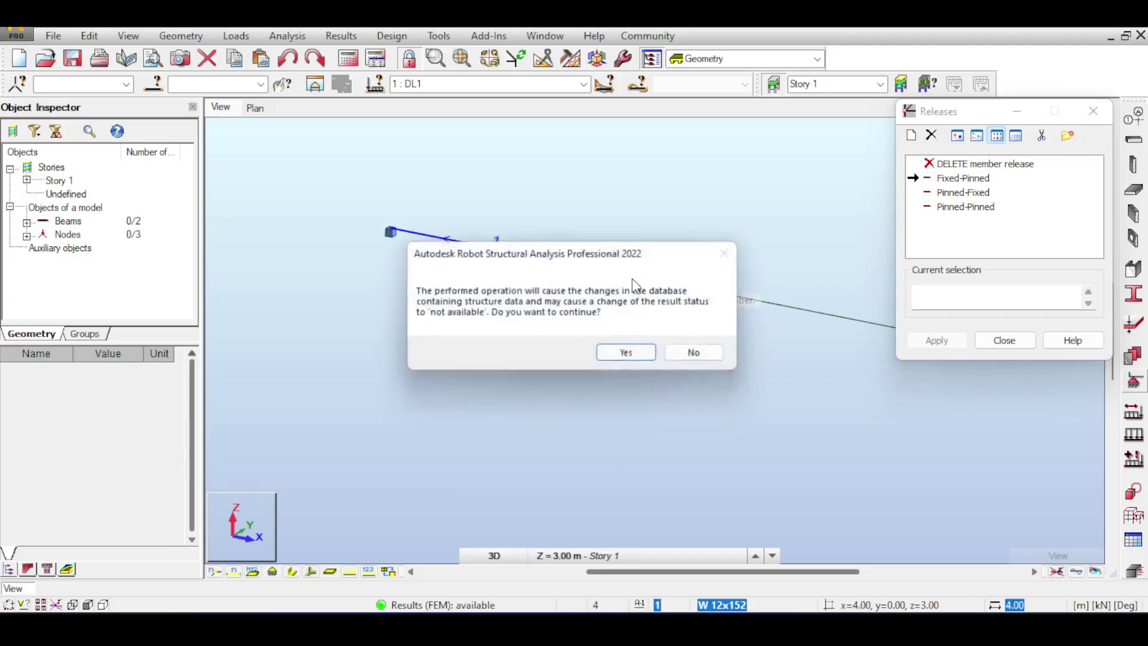
left_click(623, 351)
scroll(418, 246, "up", 3)
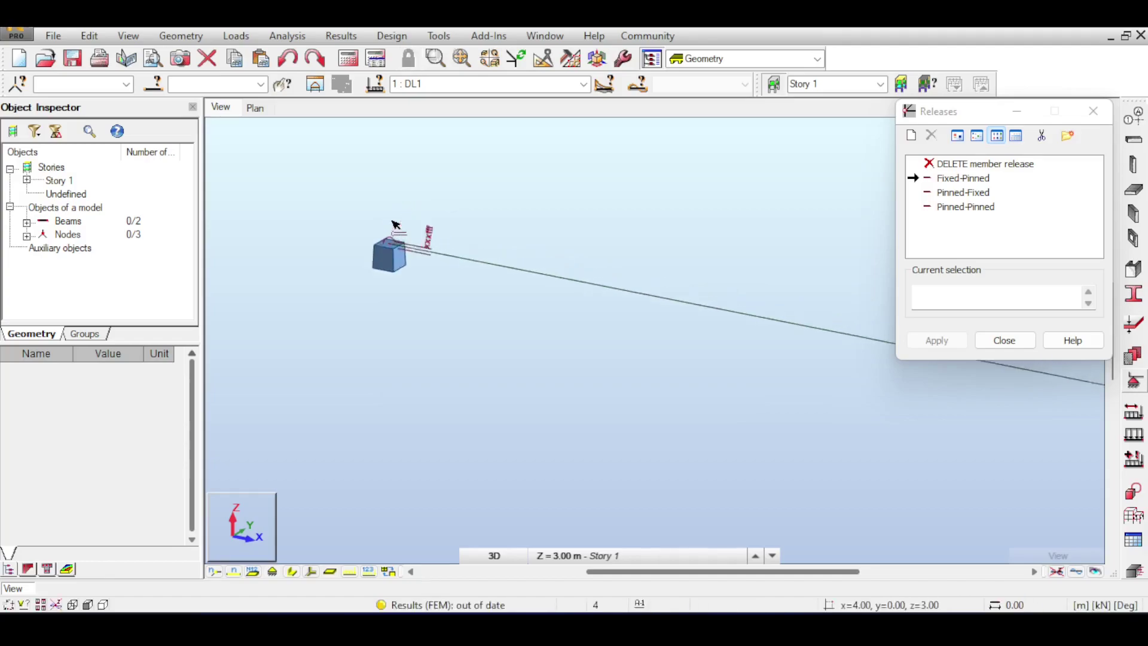
scroll(432, 256, "down", 1)
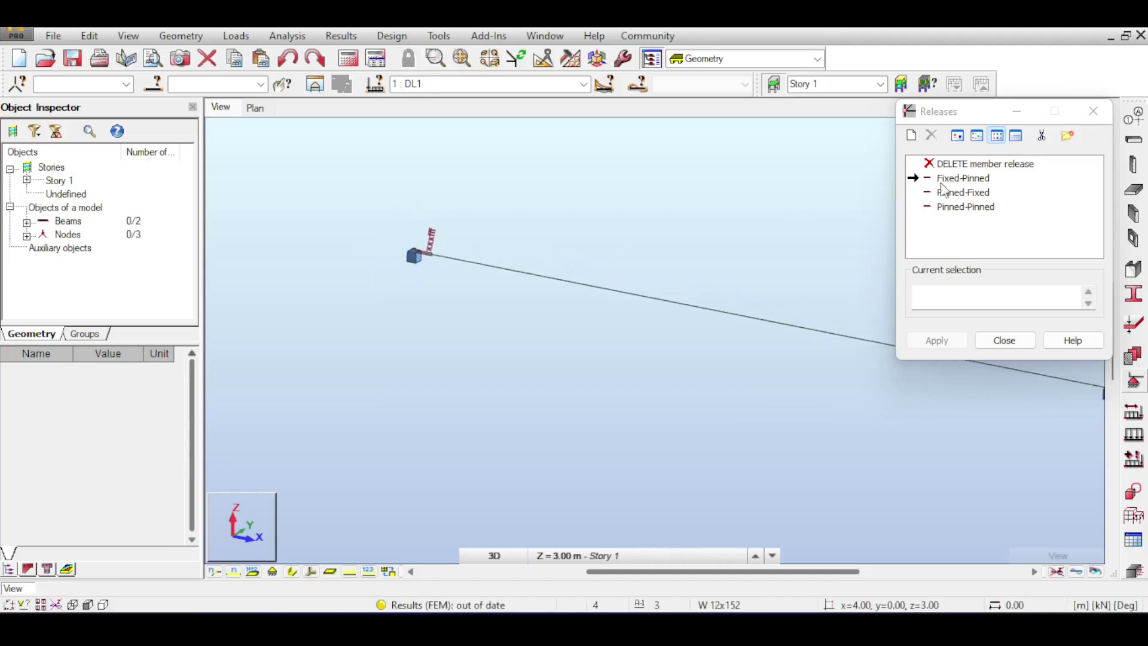
Step: Delete the member release from beam 1
left_click(967, 179)
left_click(966, 164)
scroll(838, 204, "down", 2)
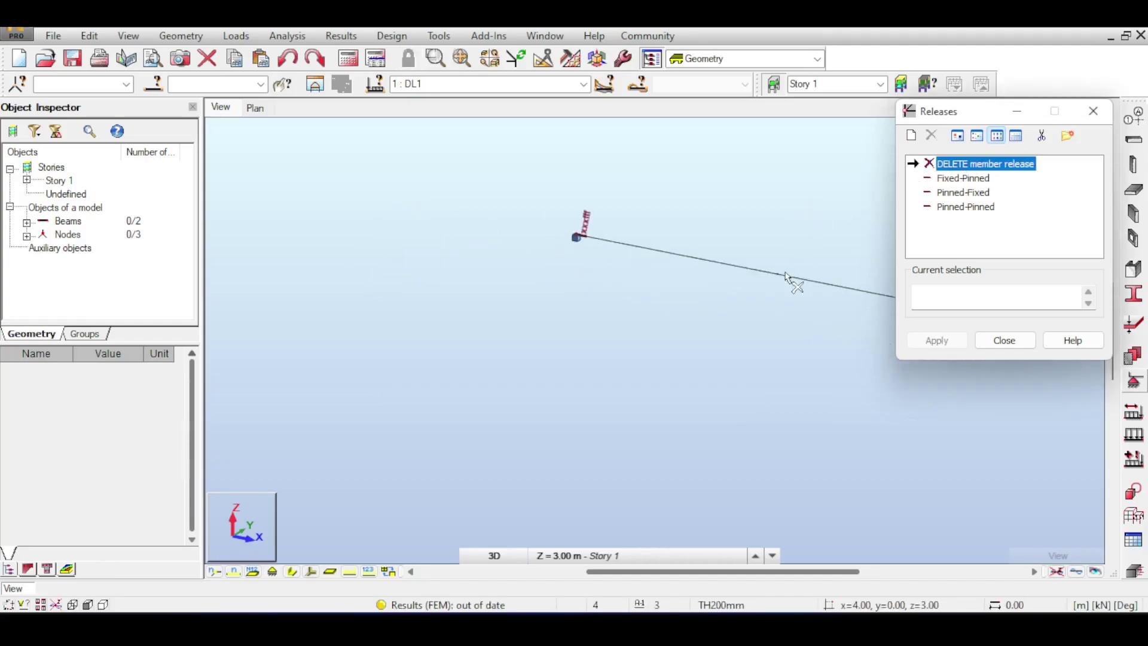
left_click(768, 286)
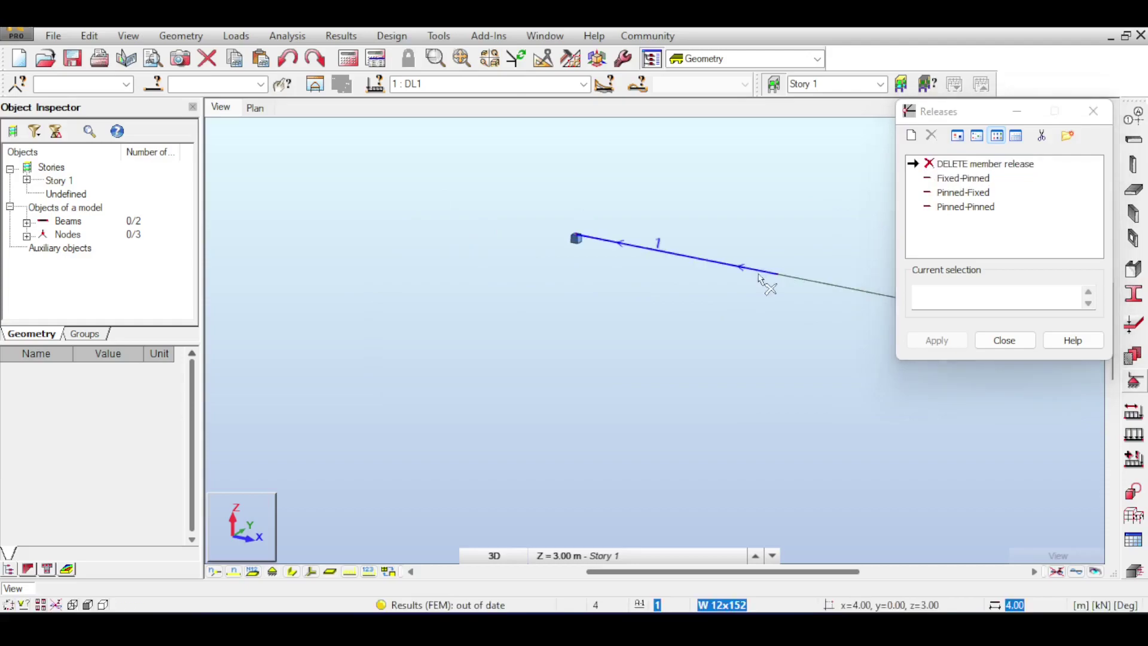
Step: Apply the Fixed-Pinned release to beam 1 with the pinned end at the node shared by both beams
left_click(961, 179)
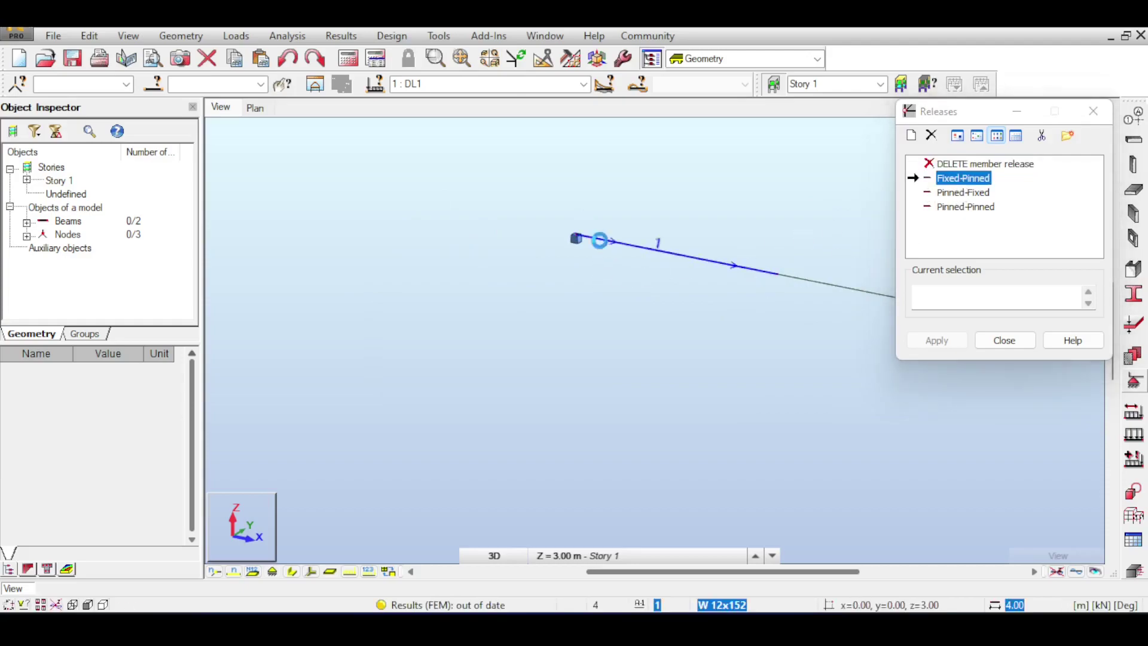
left_click(600, 241)
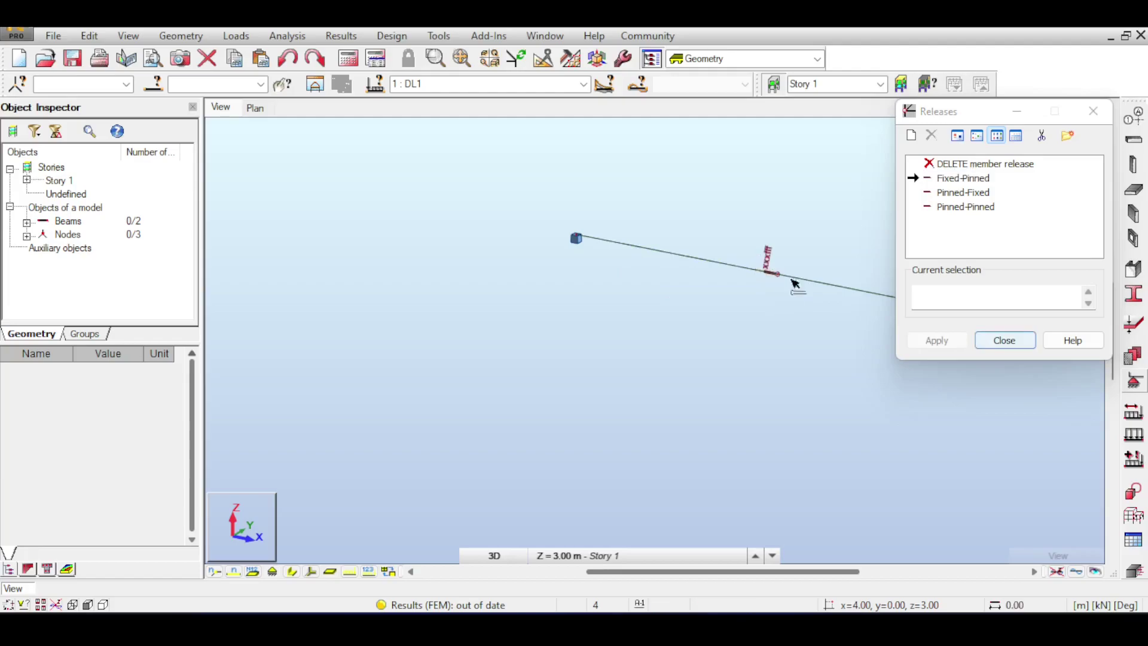
left_click(1005, 341)
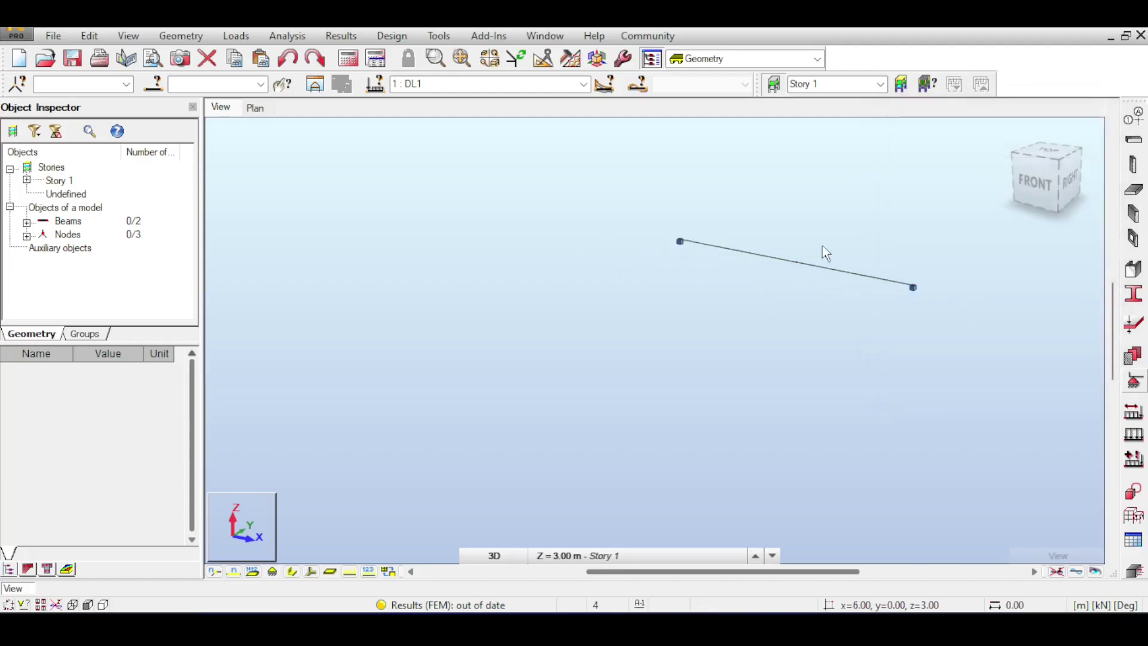
Step: Recalculate the structure with the member release and display the My Moment diagram along both beams
left_click(348, 58)
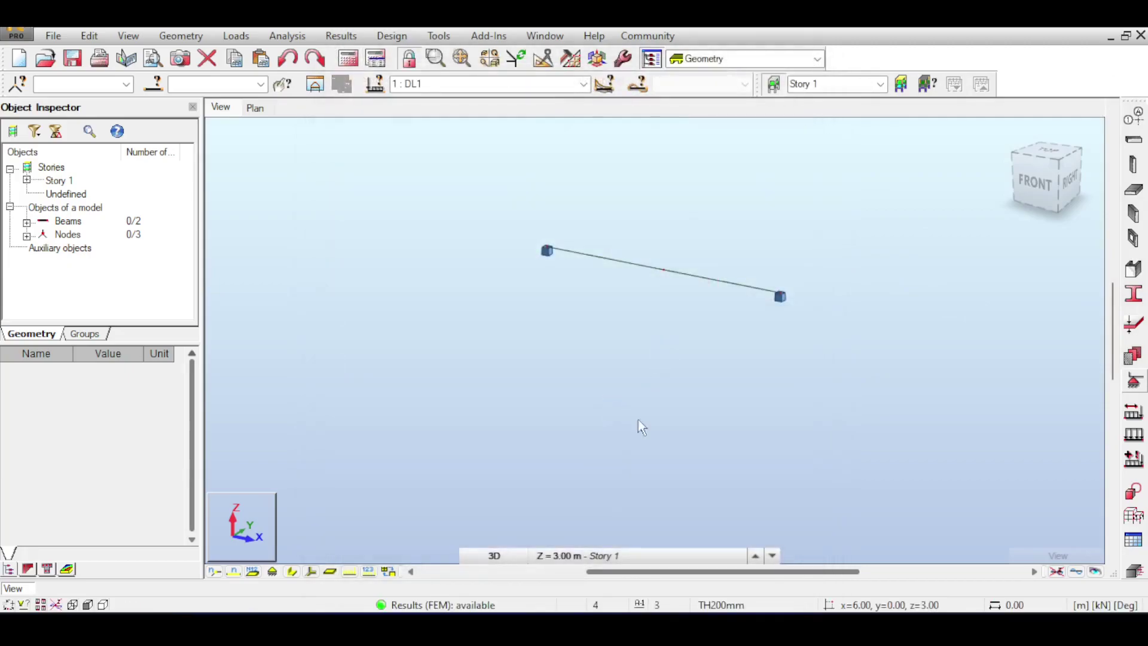
left_click(327, 38)
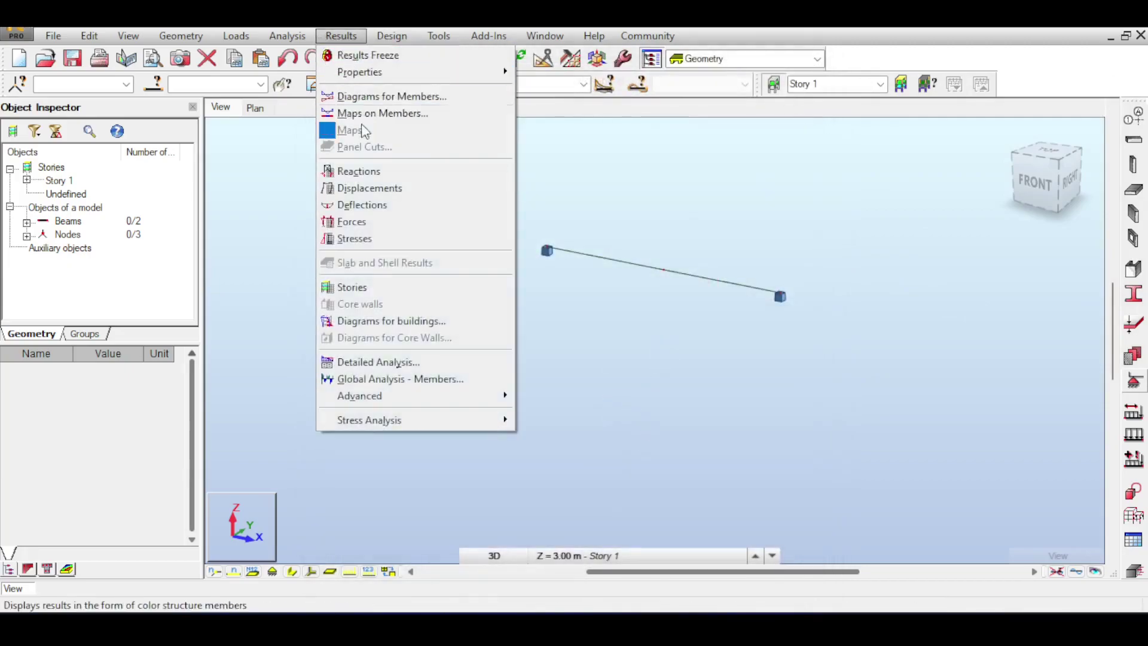
left_click(386, 96)
left_click(943, 294)
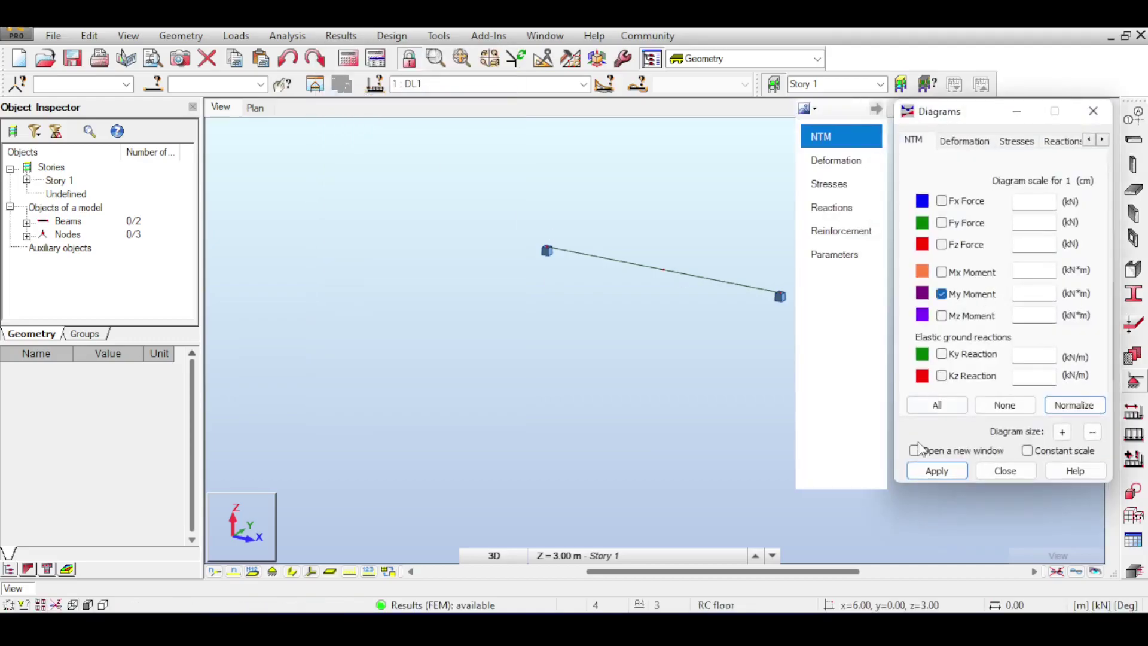
left_click(931, 475)
scroll(669, 232, "up", 3)
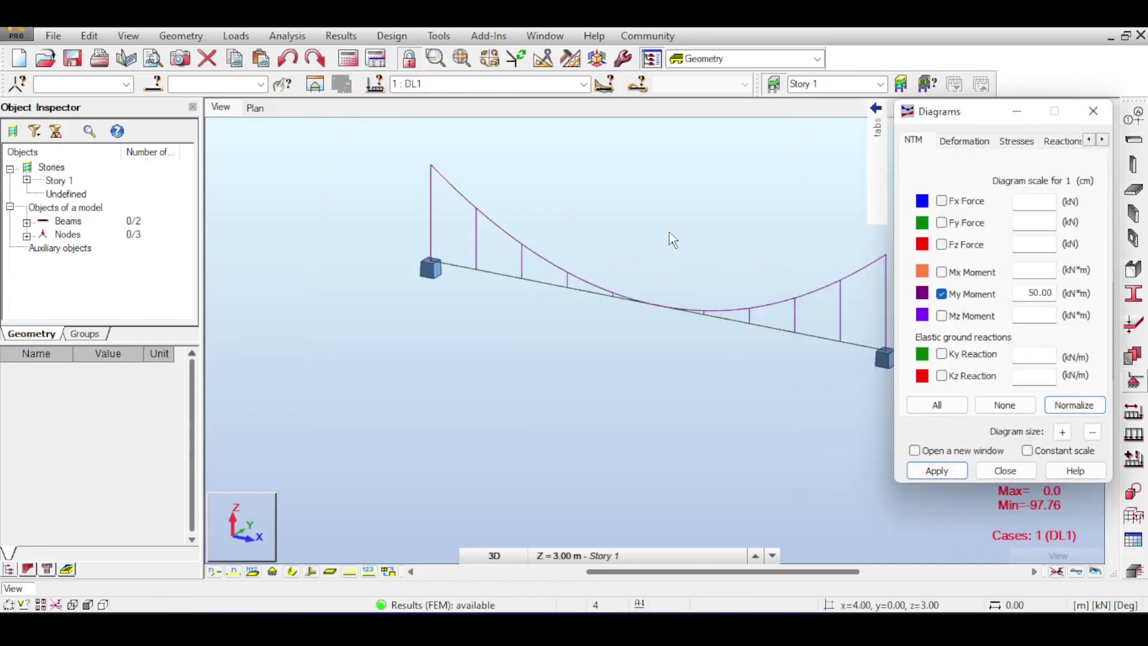
middle_click_drag(707, 284, 659, 267)
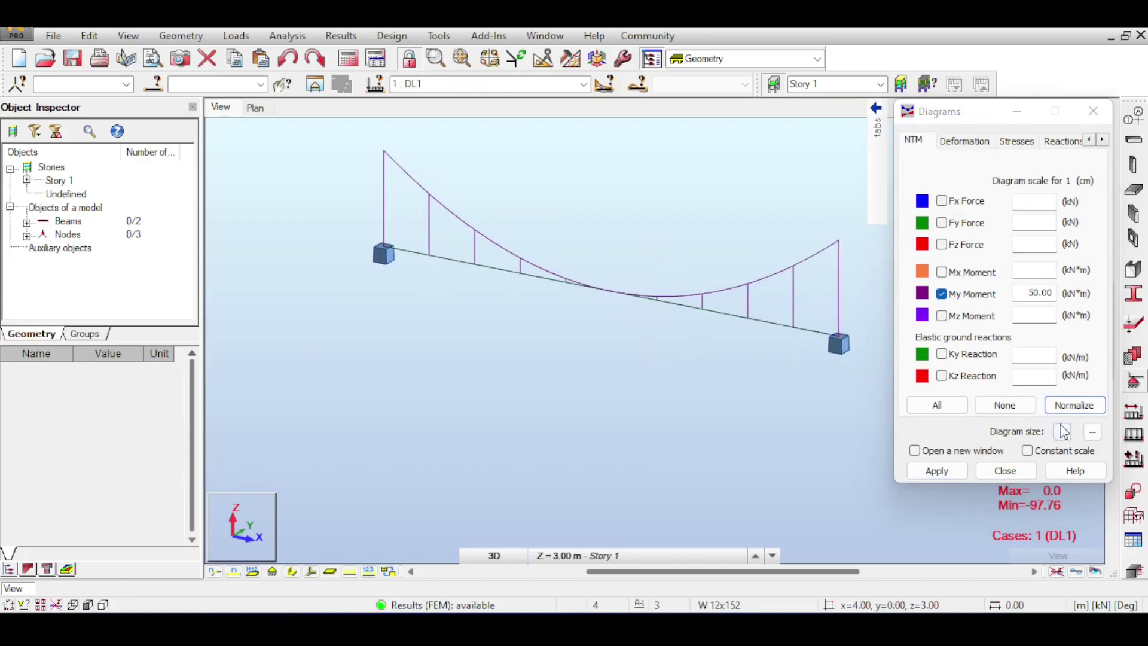
left_click(1018, 474)
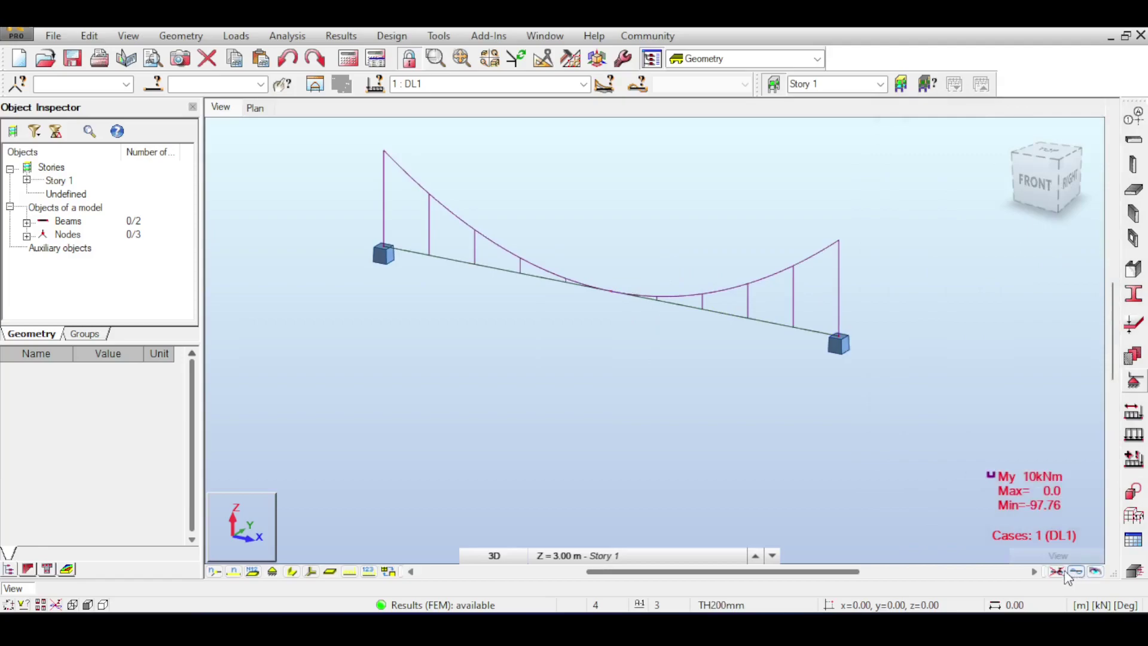
Step: Display the deformed shape of the two beams and examine it from the front at the released joint
left_click(1076, 572)
scroll(649, 353, "up", 3)
middle_click_drag(648, 353, 793, 322)
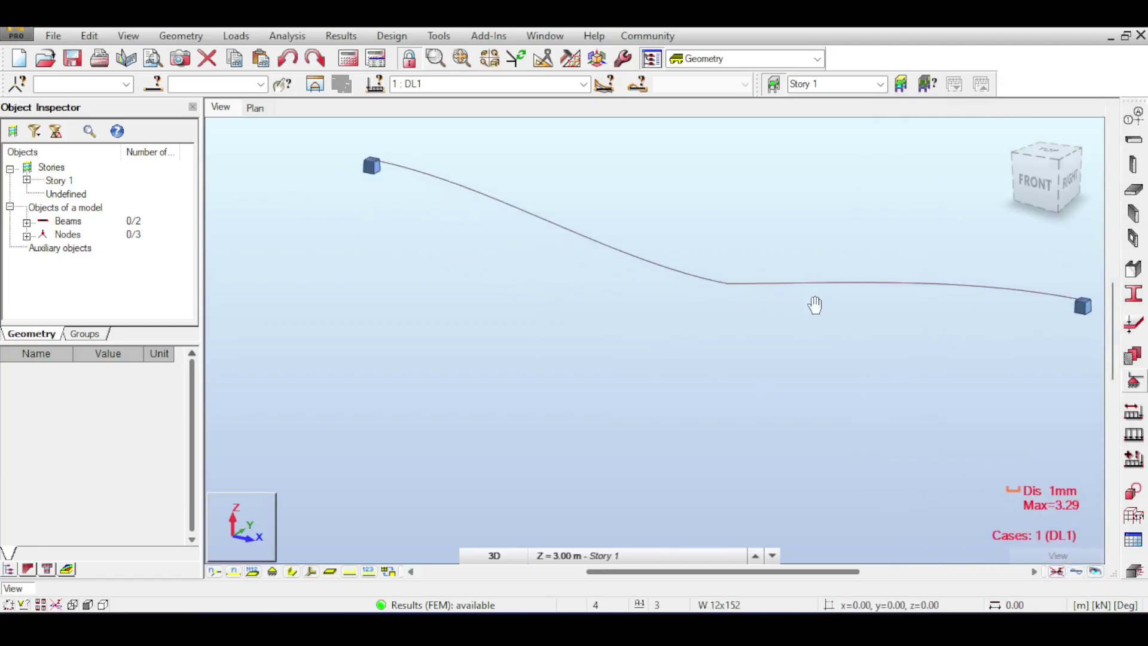
left_click(1026, 189)
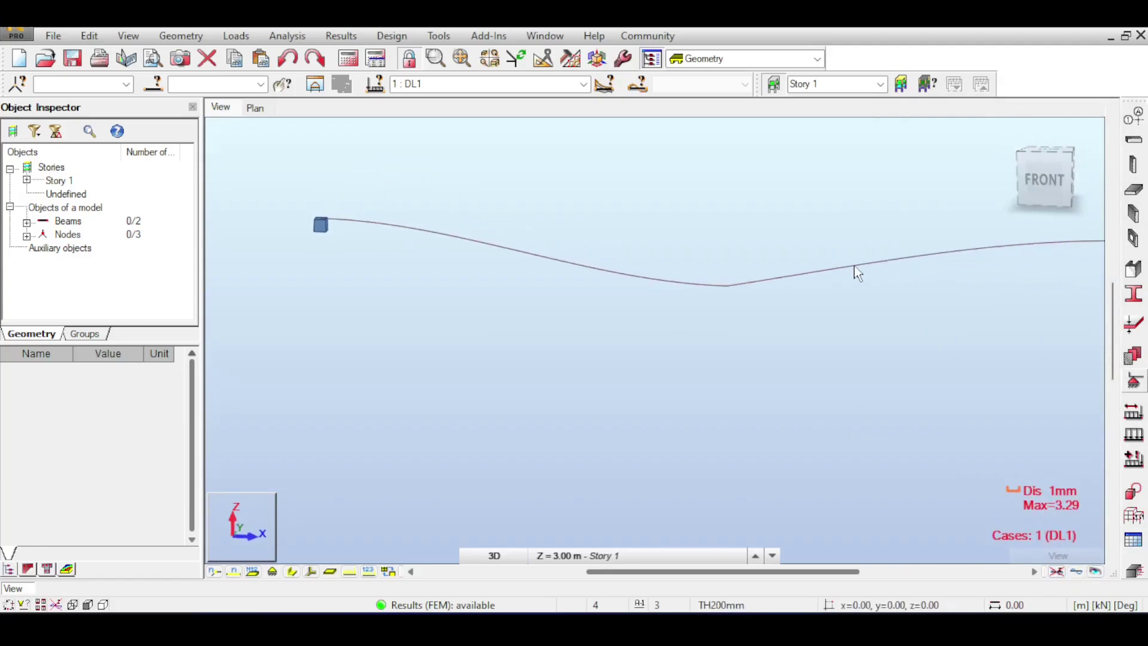
scroll(738, 239, "down", 2)
middle_click_drag(838, 239, 795, 244)
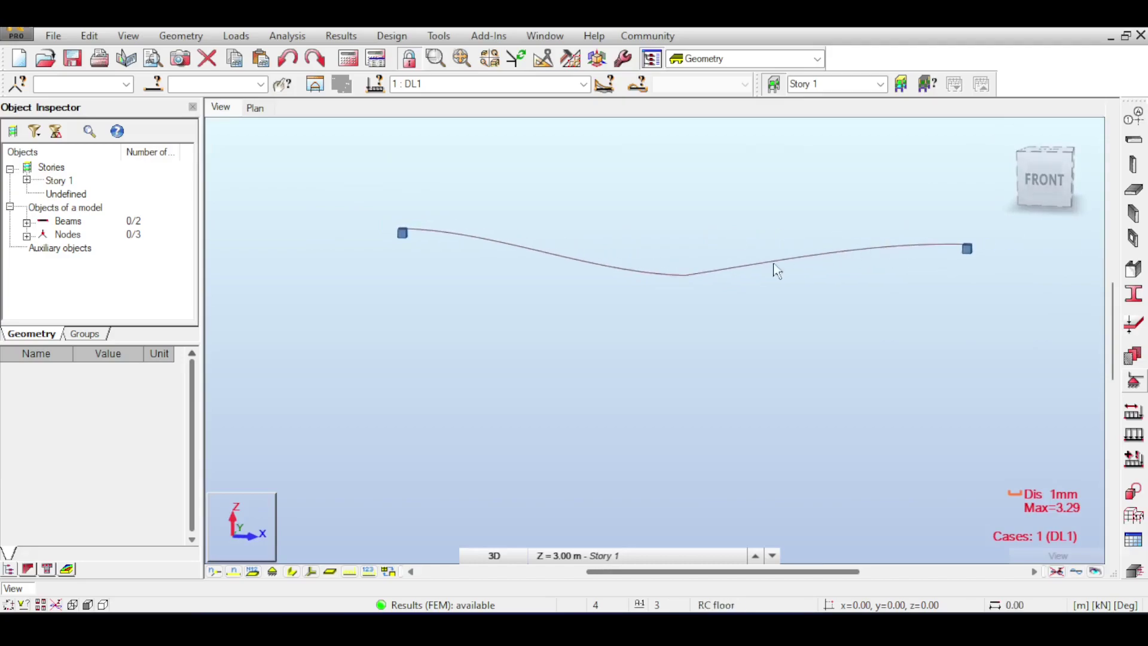
scroll(460, 255, "down", 2)
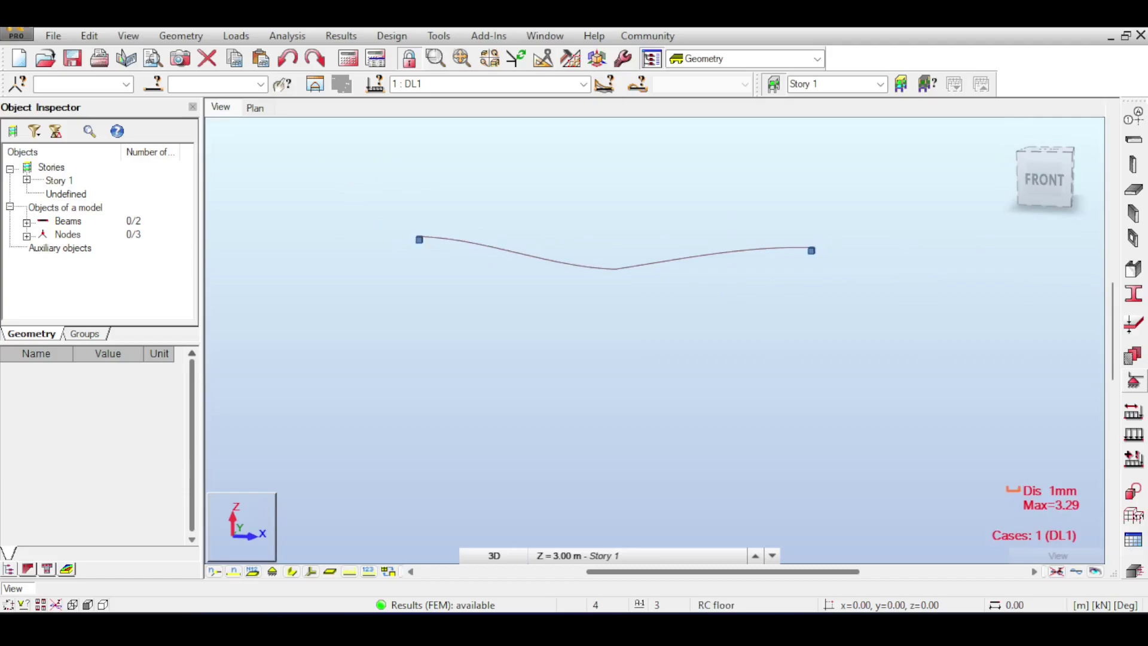
scroll(781, 278, "down", 2)
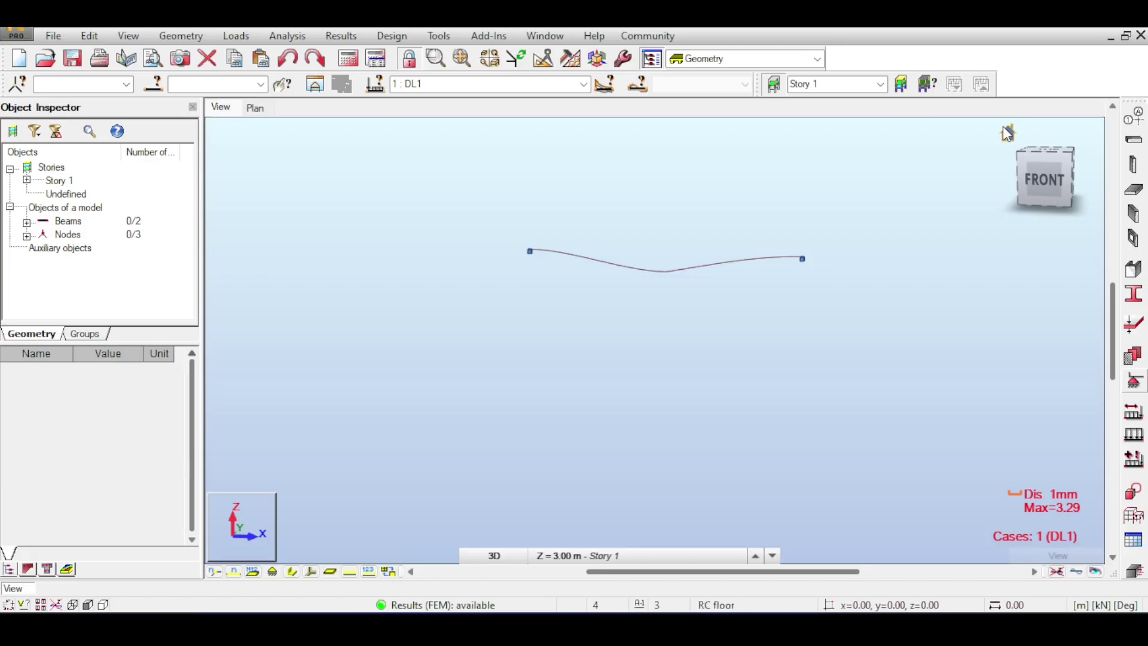
Step: Replace the deformed shape with the My Moment diagram along both beams in an oblique 3D view
left_click(1009, 133)
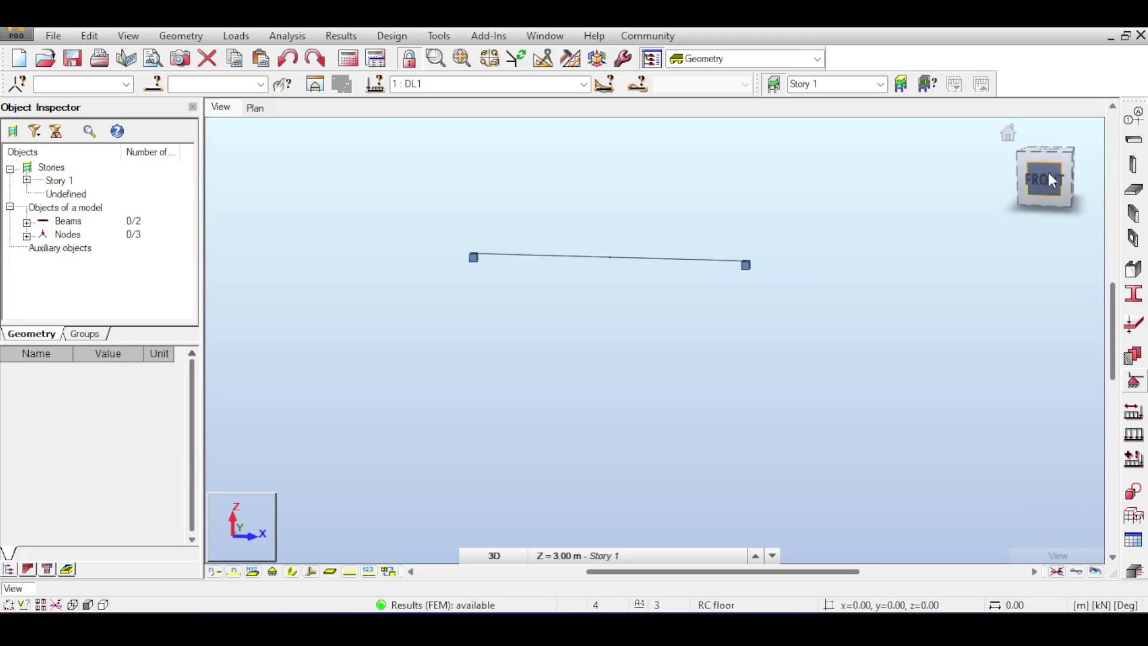
left_click(345, 41)
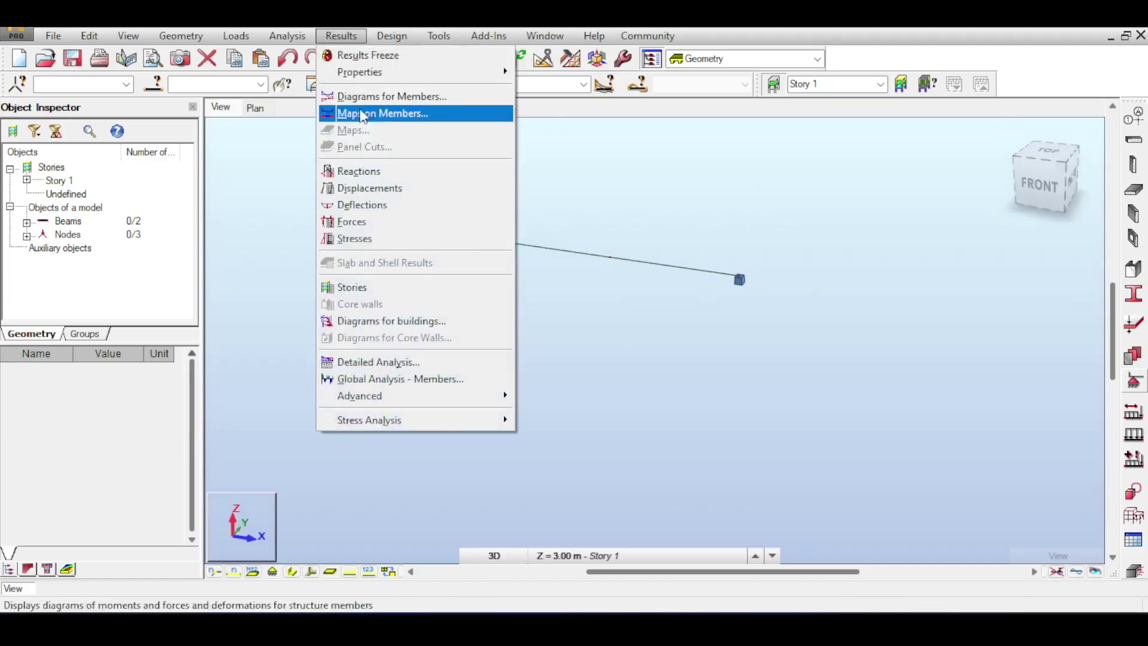
left_click(410, 98)
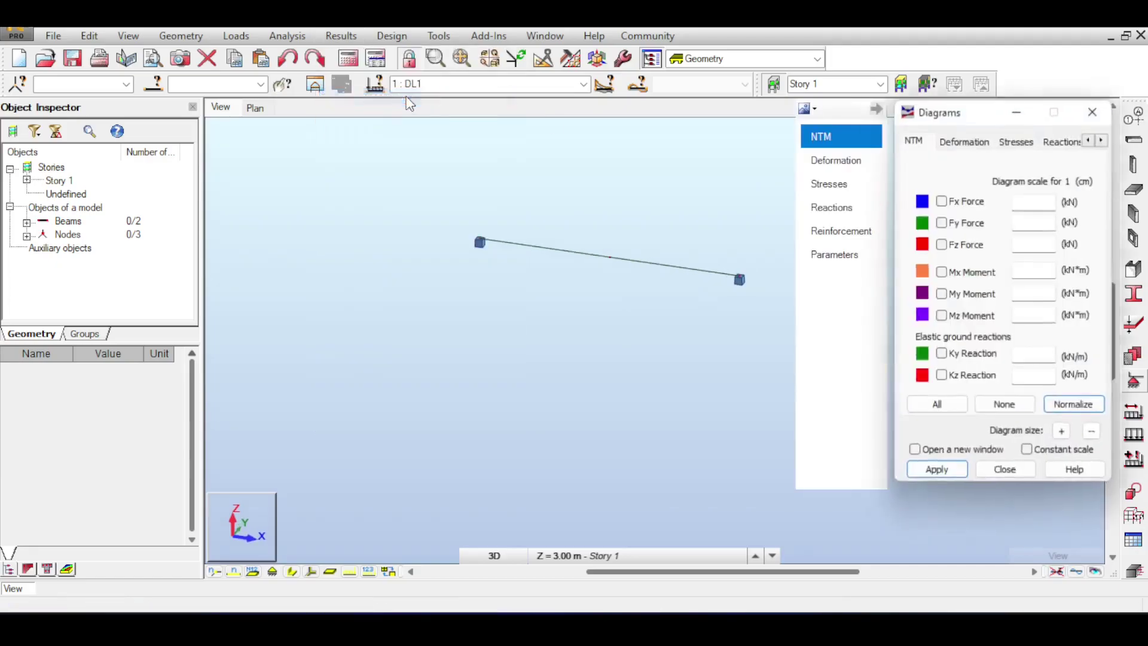
left_click(943, 294)
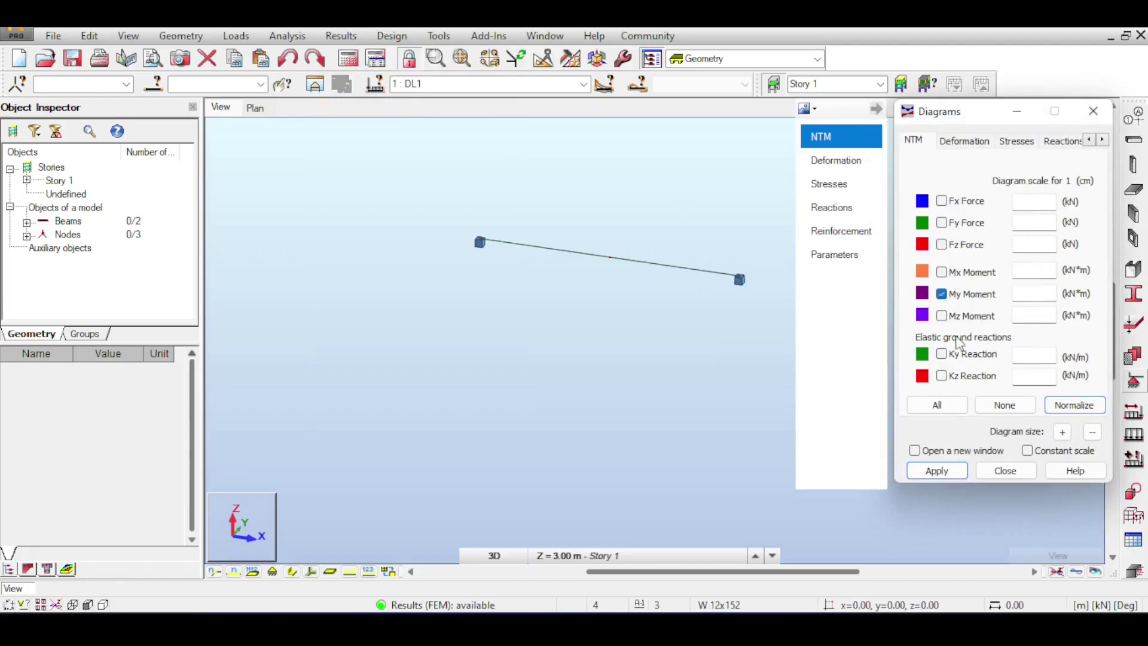
left_click(936, 470)
scroll(687, 206, "up", 5)
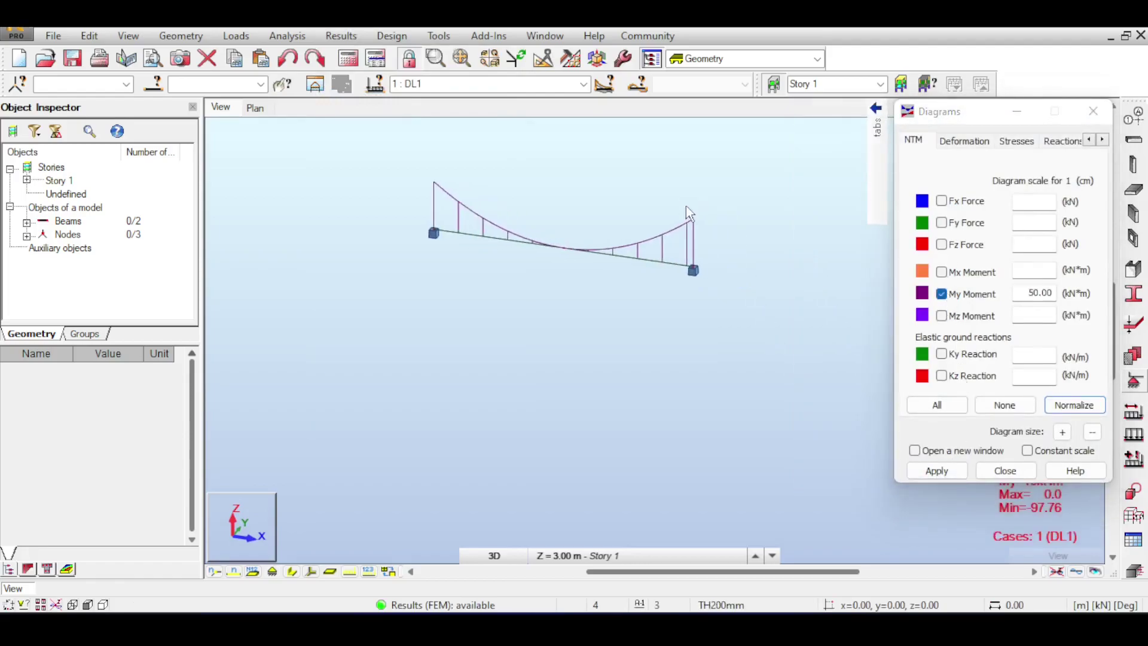
Step: Display the local axis systems of both beams and examine their directions against the My Moment diagram
left_click(311, 571)
scroll(419, 349, "up", 3)
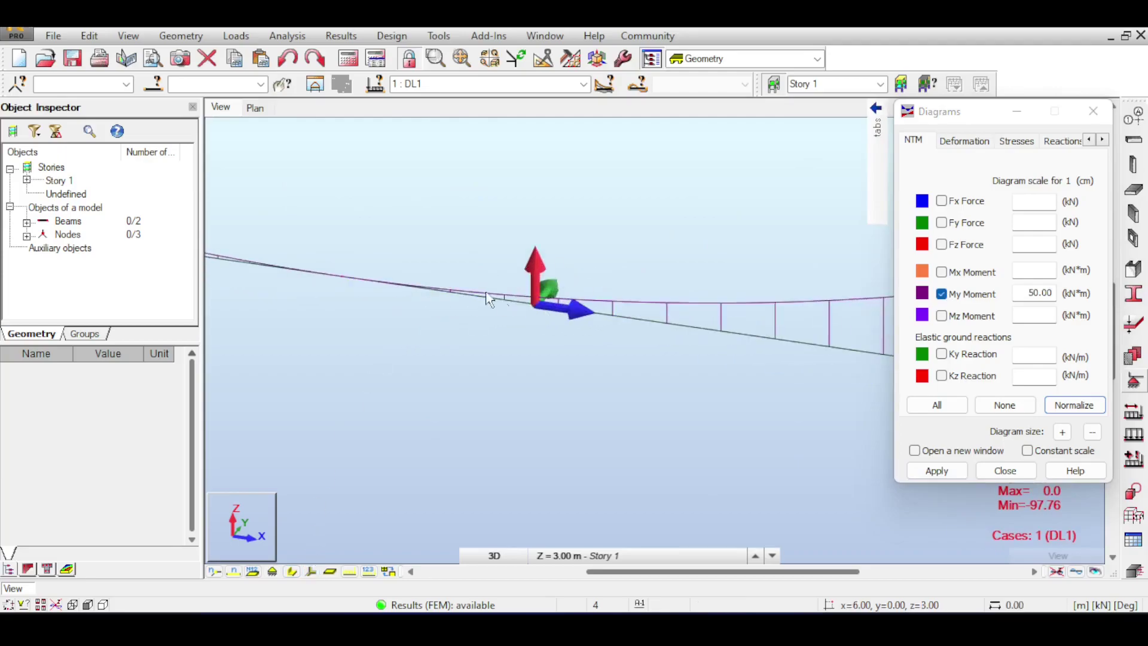
scroll(566, 274, "down", 3)
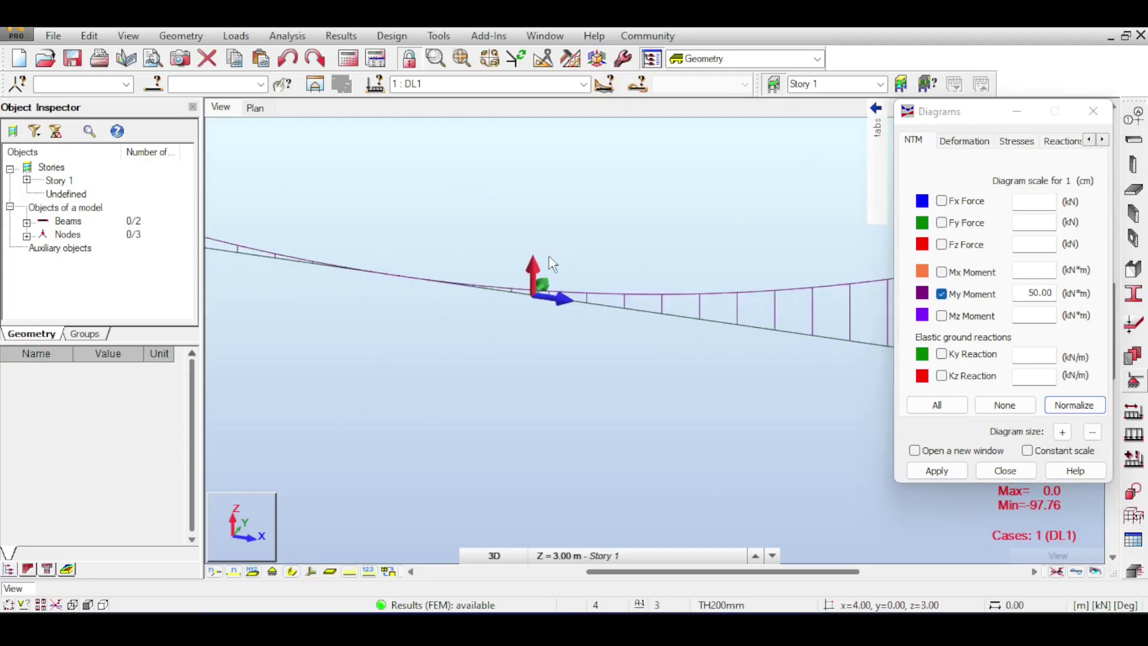
scroll(567, 276, "down", 2)
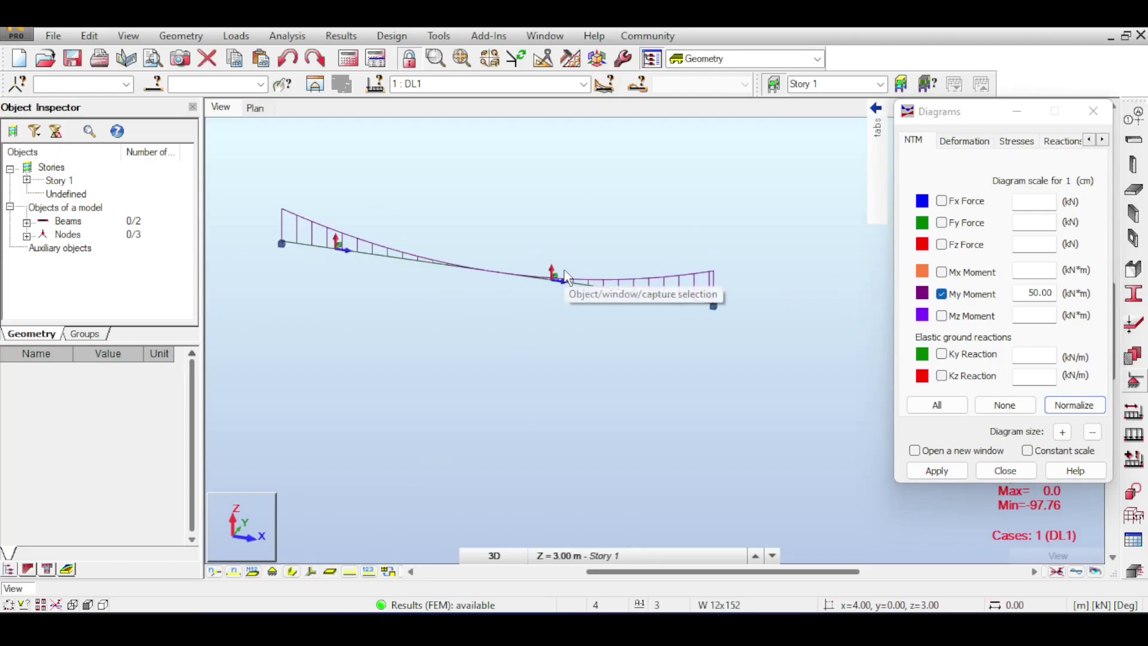
left_click(201, 39)
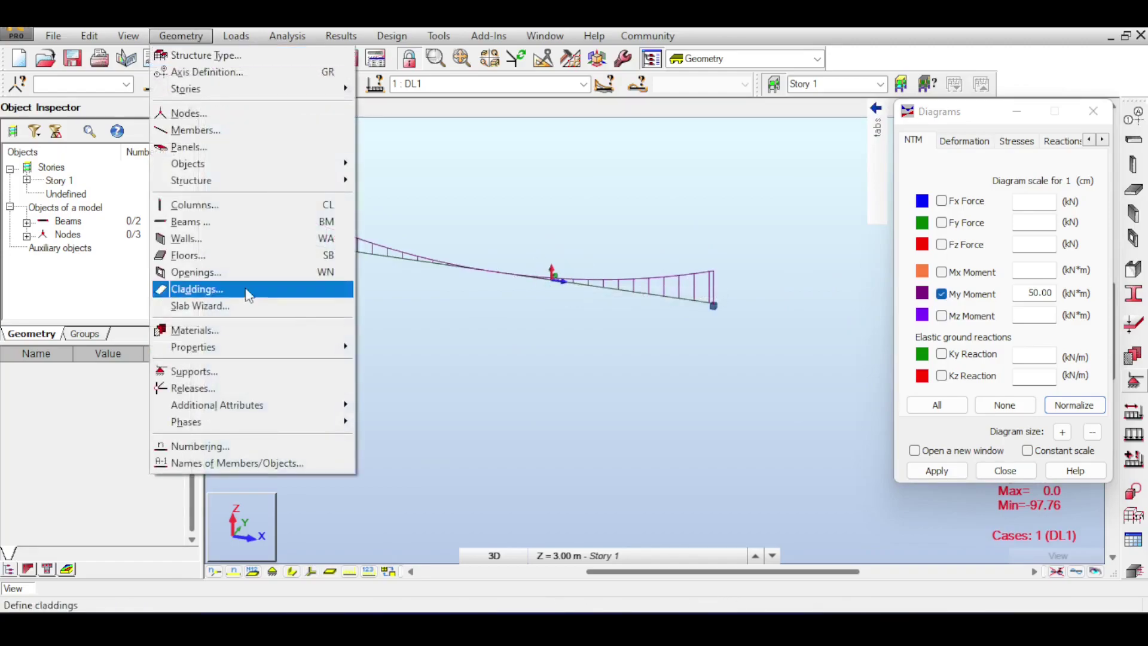
mouse_move(264, 345)
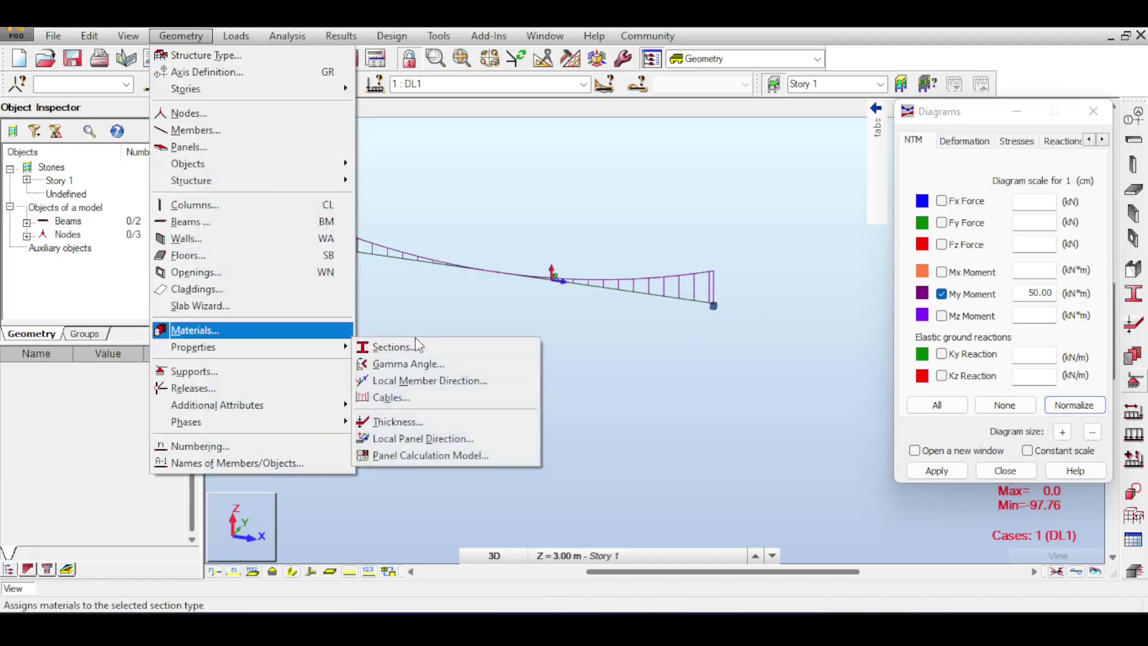
left_click(418, 384)
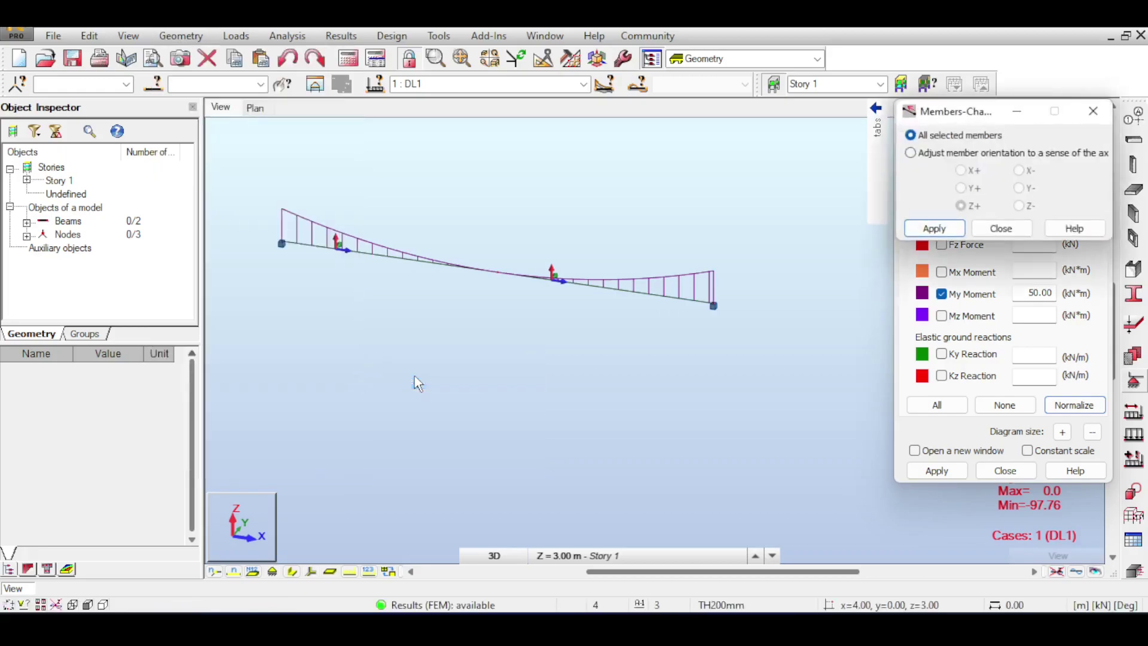
left_click(911, 153)
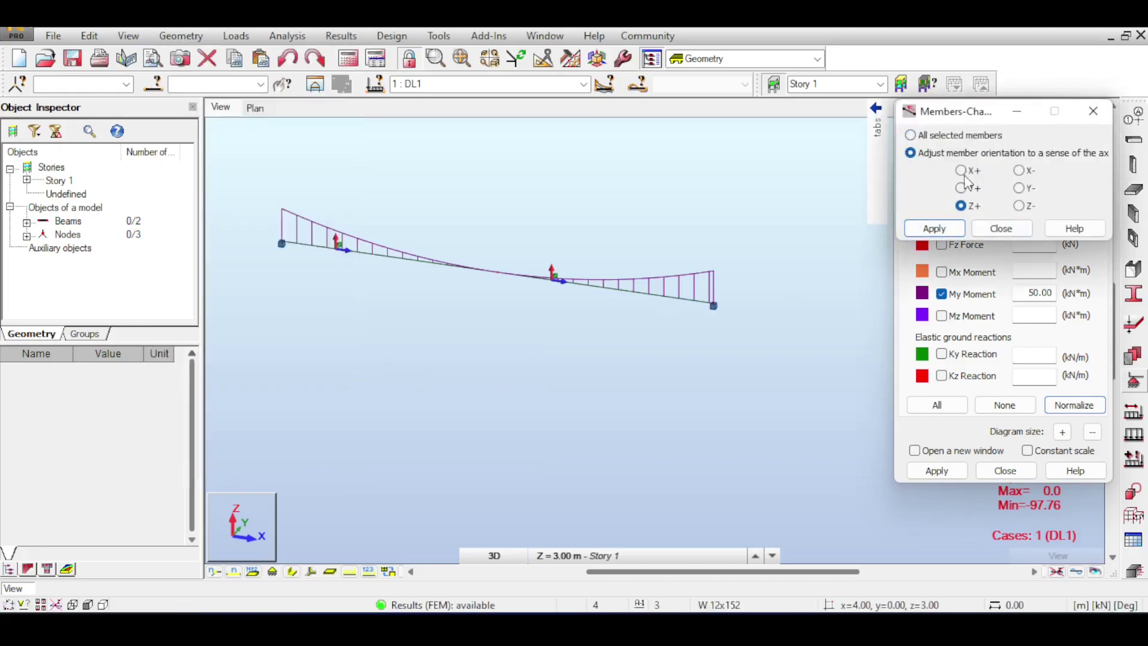
left_click(1008, 230)
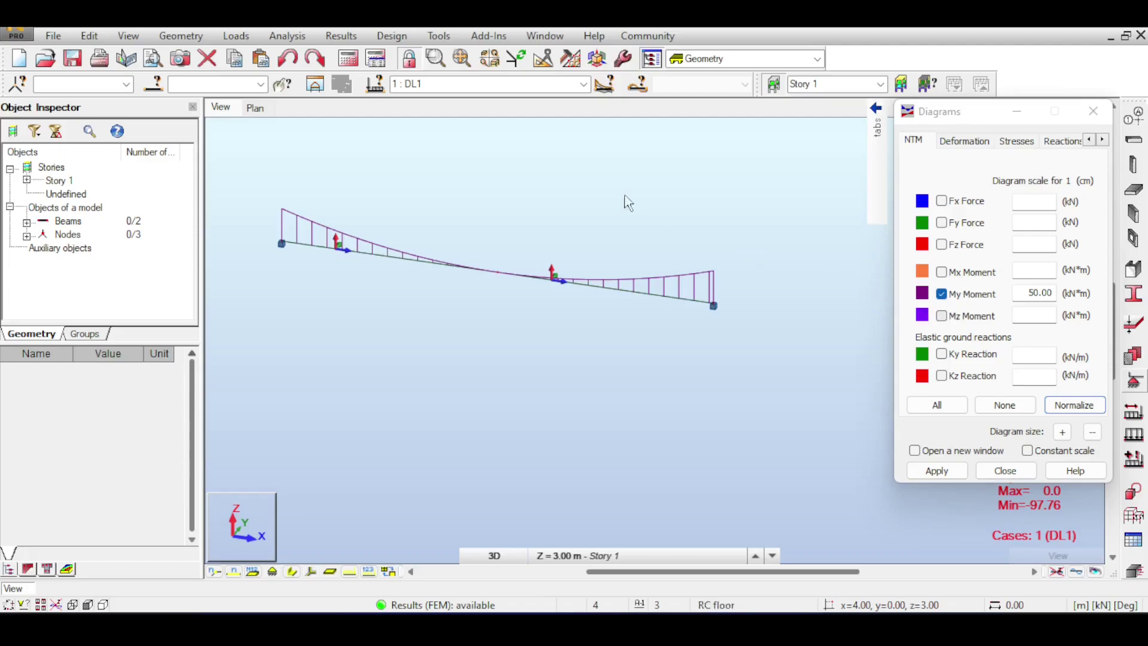
Step: Define structural axes with grid lines 1 and 2 along X, placing line 2 at 2.50 m, with the stories as levels
left_click(178, 38)
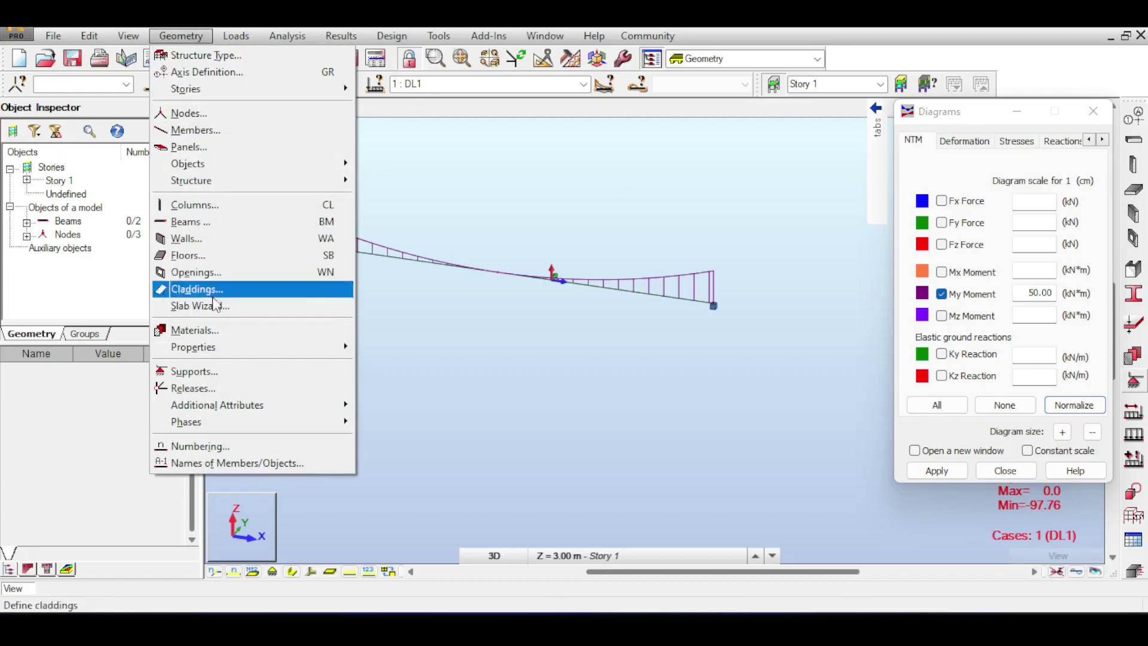
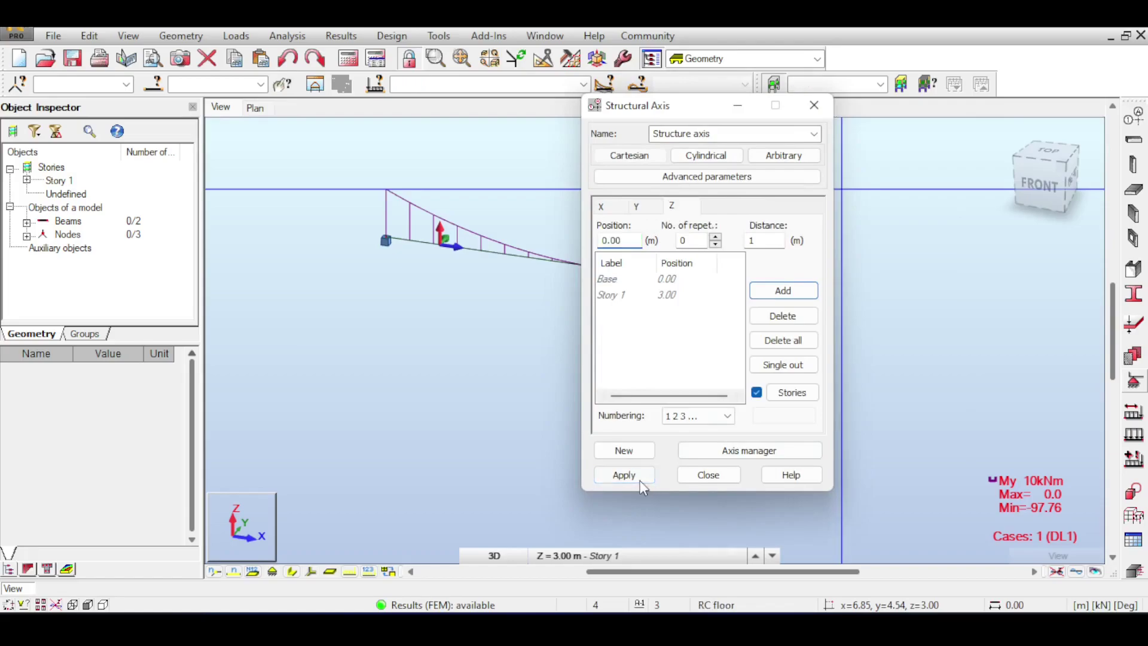
middle_click_drag(454, 350, 456, 252)
left_click(708, 474)
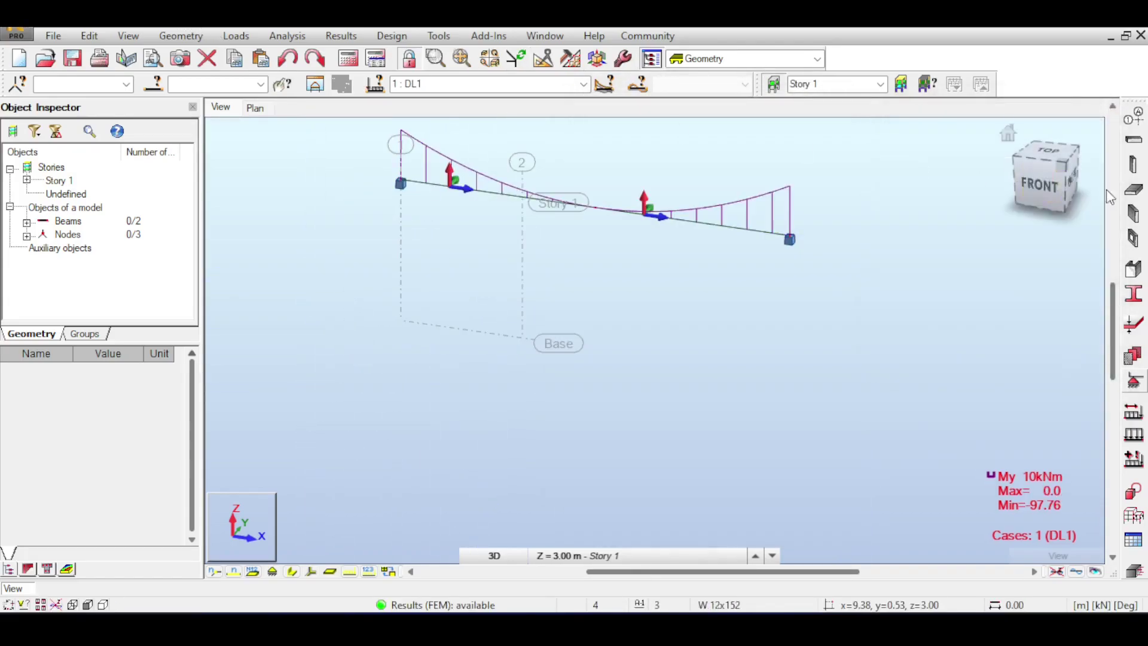
Step: Add a 3.00 m high W 36x135 steel column running down from the beam at 2.50, 0.00, 3.00 on grid line 2
left_click(1133, 164)
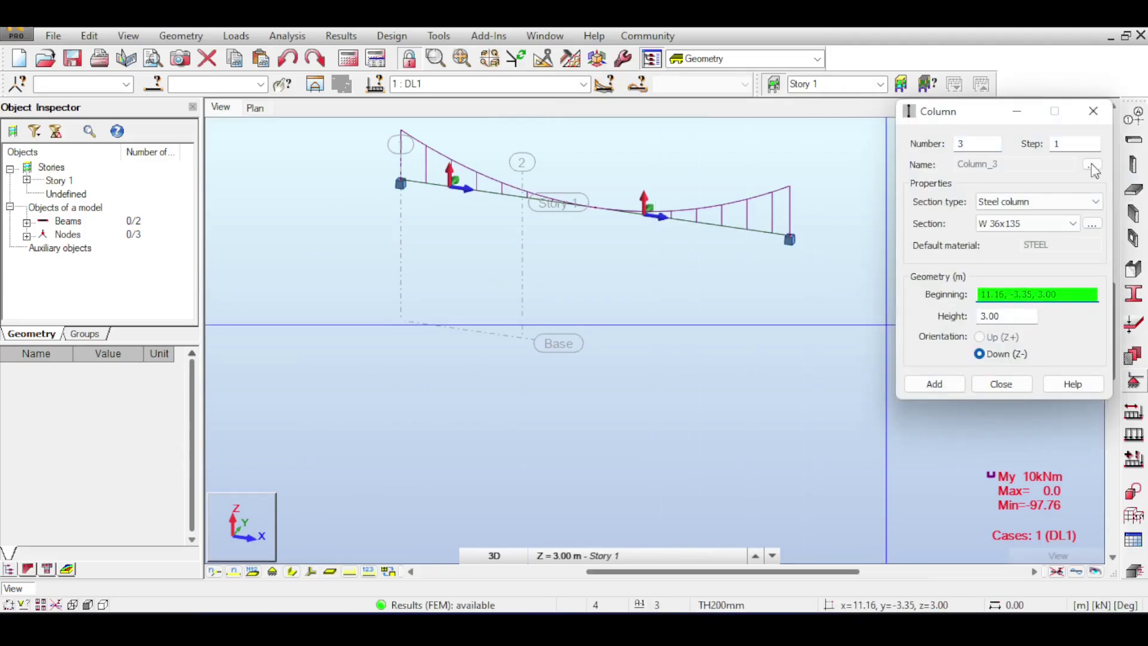
left_click(1038, 316)
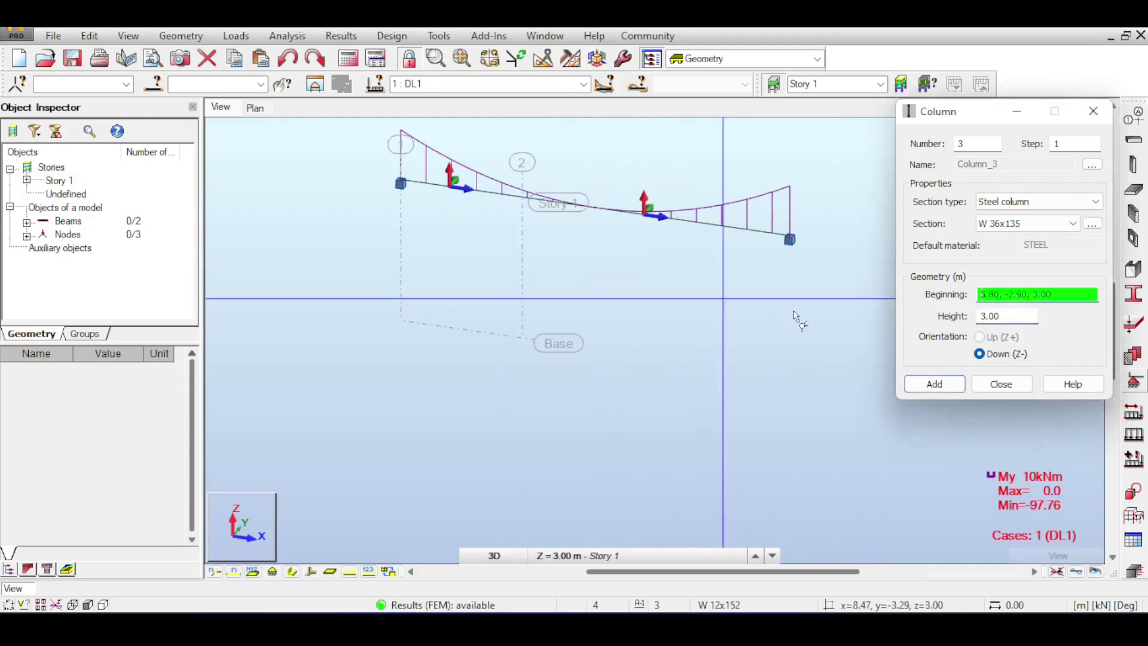
left_click(522, 196)
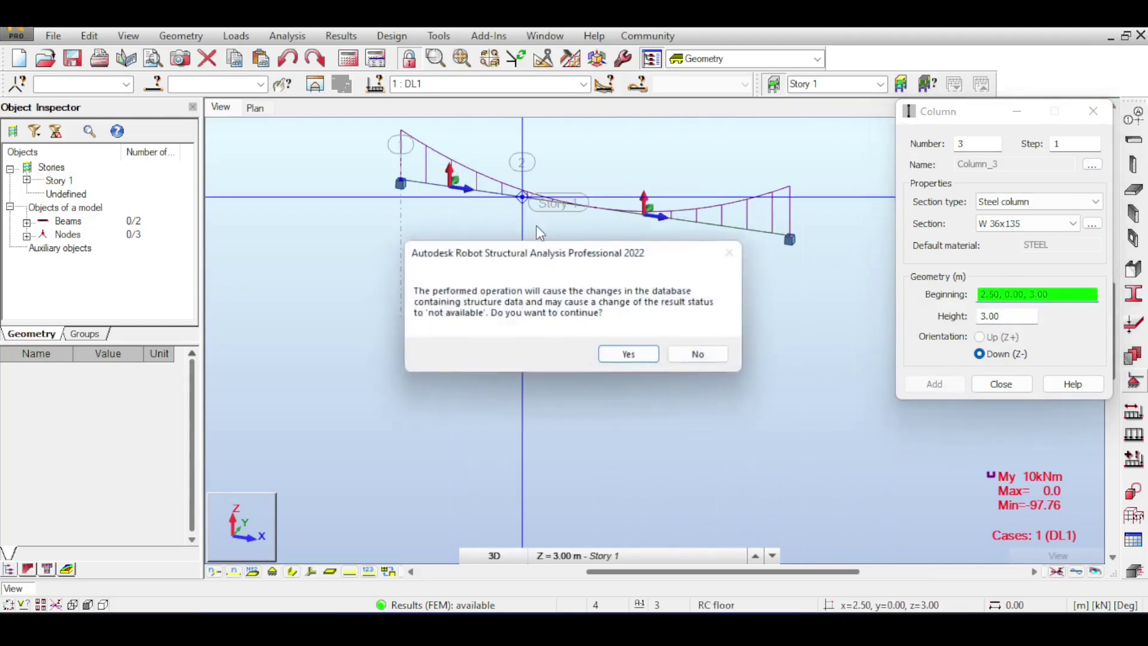
left_click(628, 354)
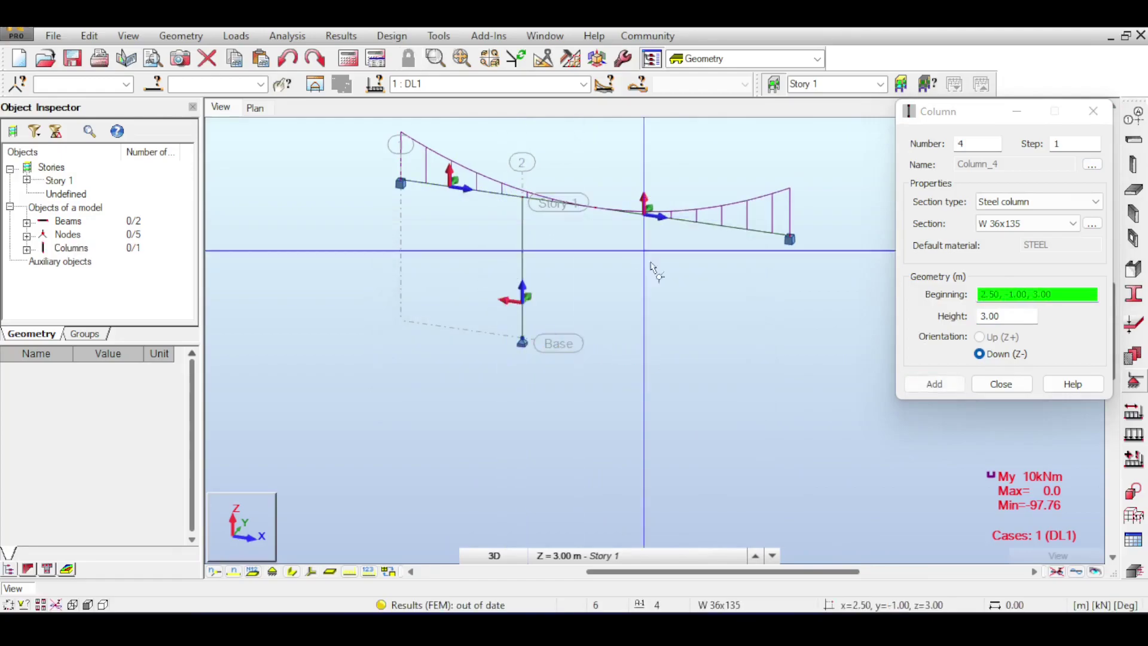
left_click(1002, 384)
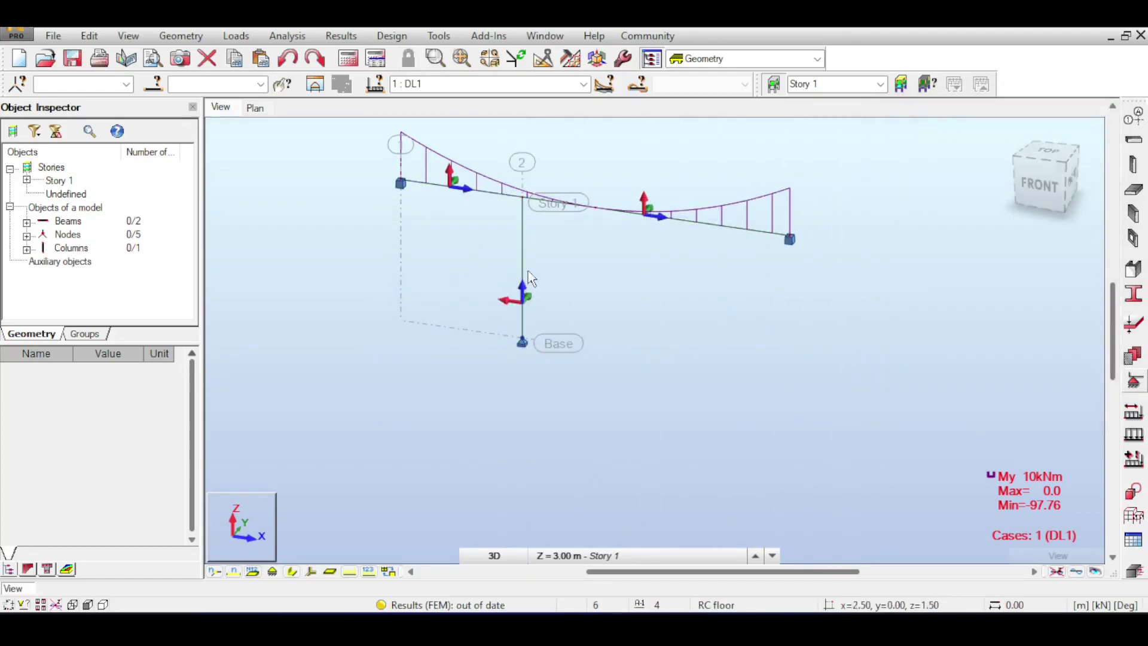
Step: Recalculate the structure with the added column and display the members' section shapes
left_click(376, 58)
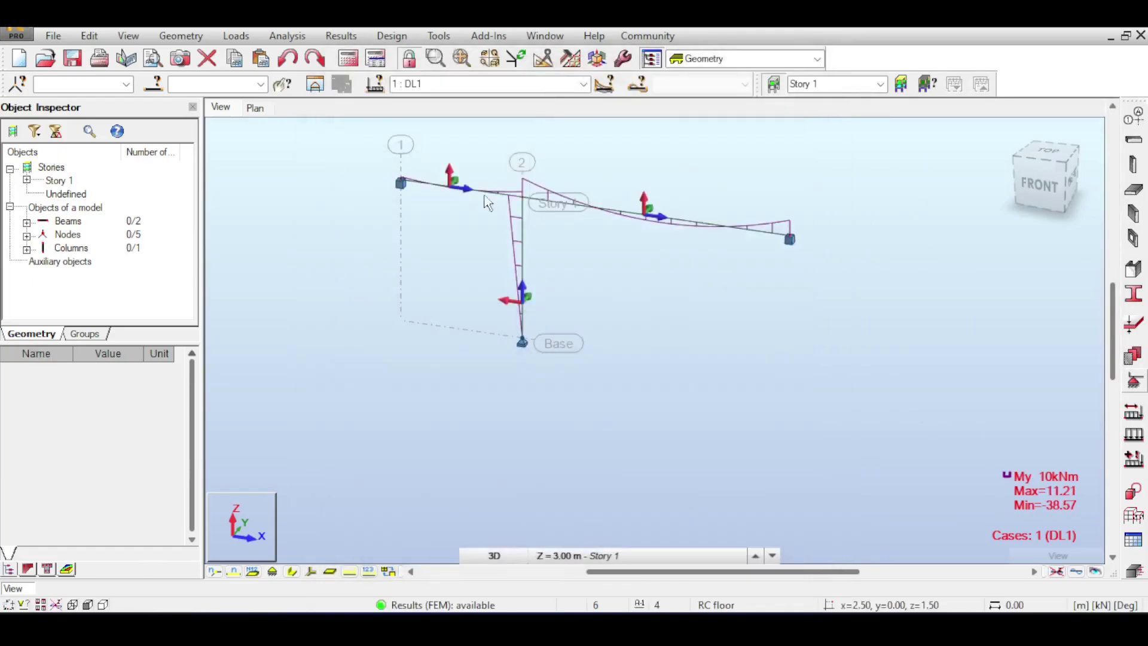
scroll(488, 203, "up", 3)
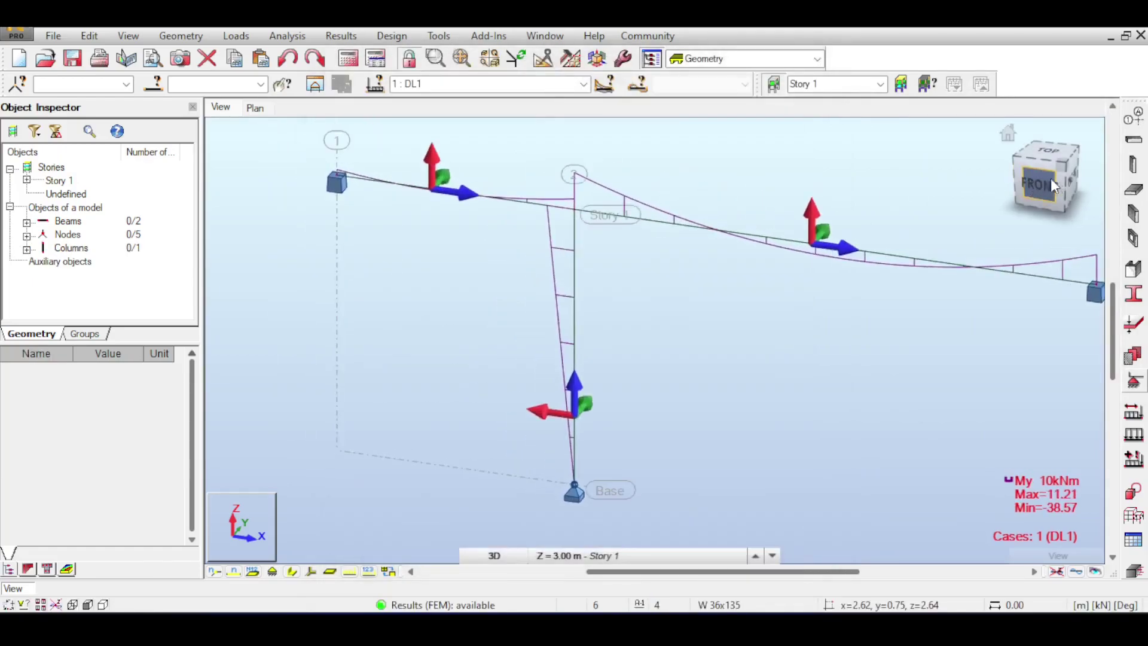
left_click(293, 571)
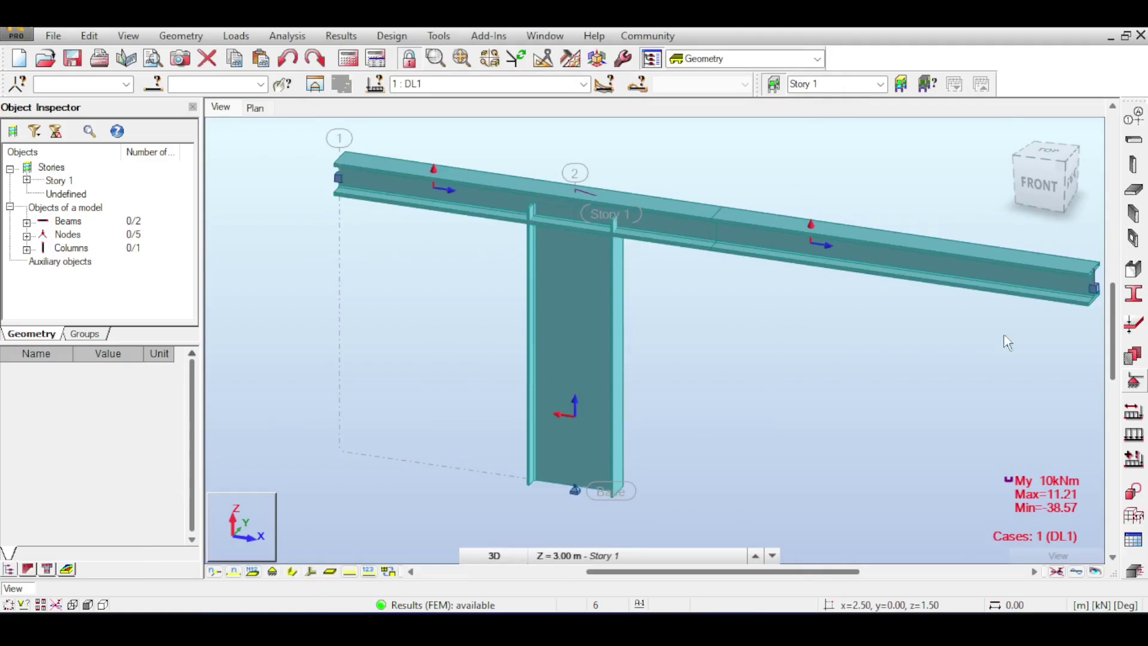
Step: Change the column's section to W 14x257
left_click(1134, 294)
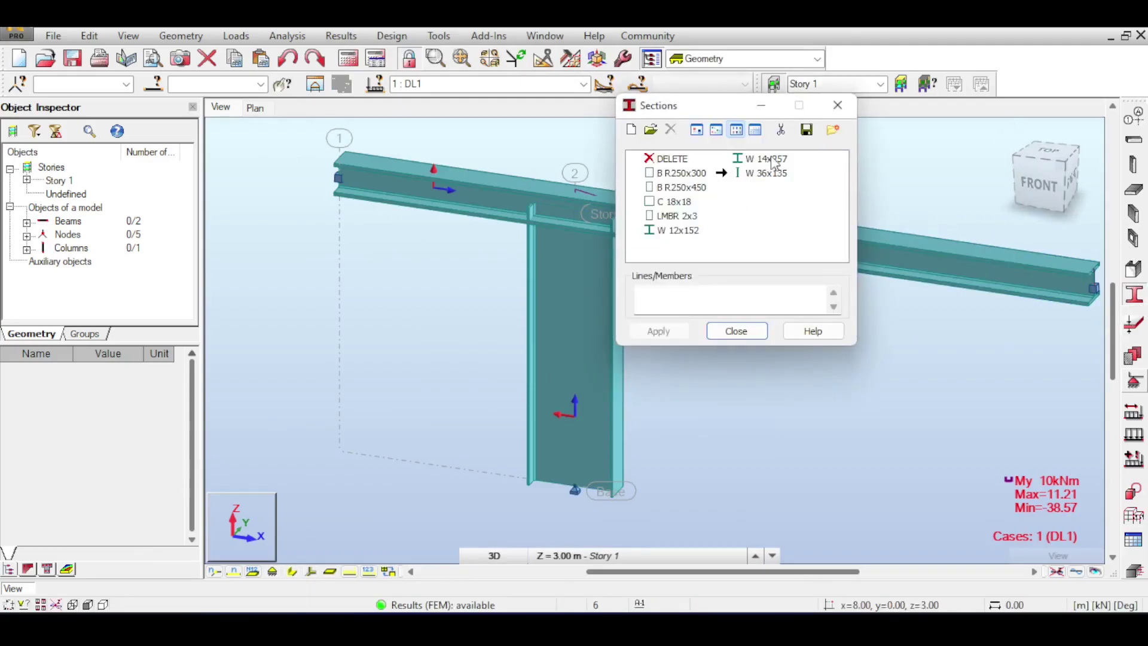
left_click(772, 159)
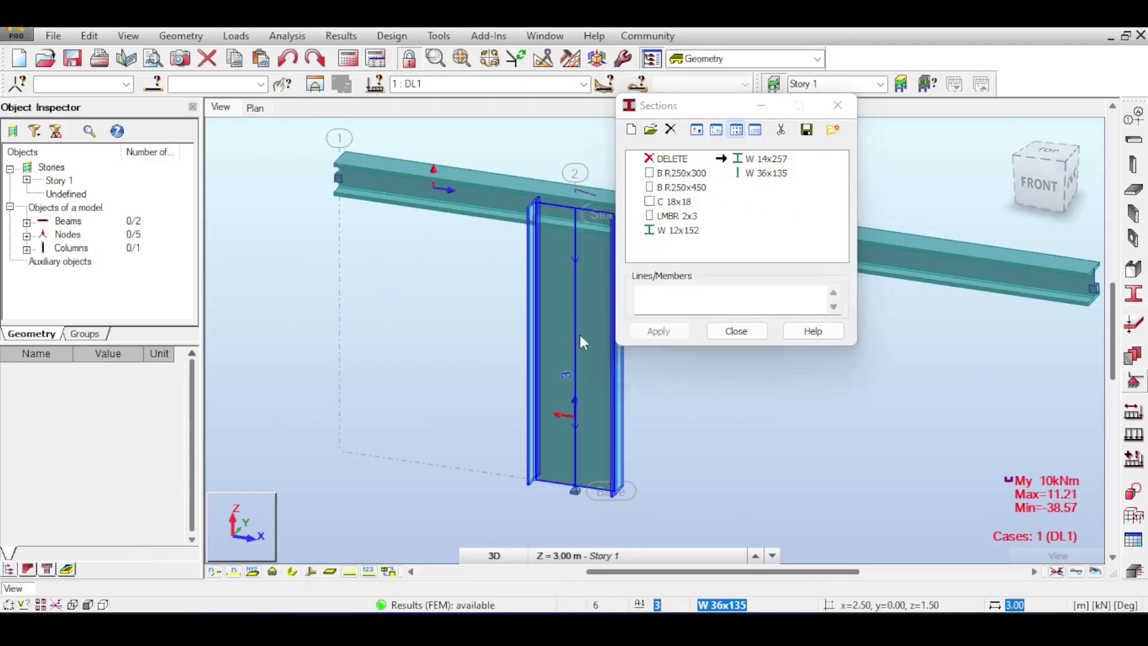
left_click(579, 332)
left_click(649, 352)
left_click(737, 331)
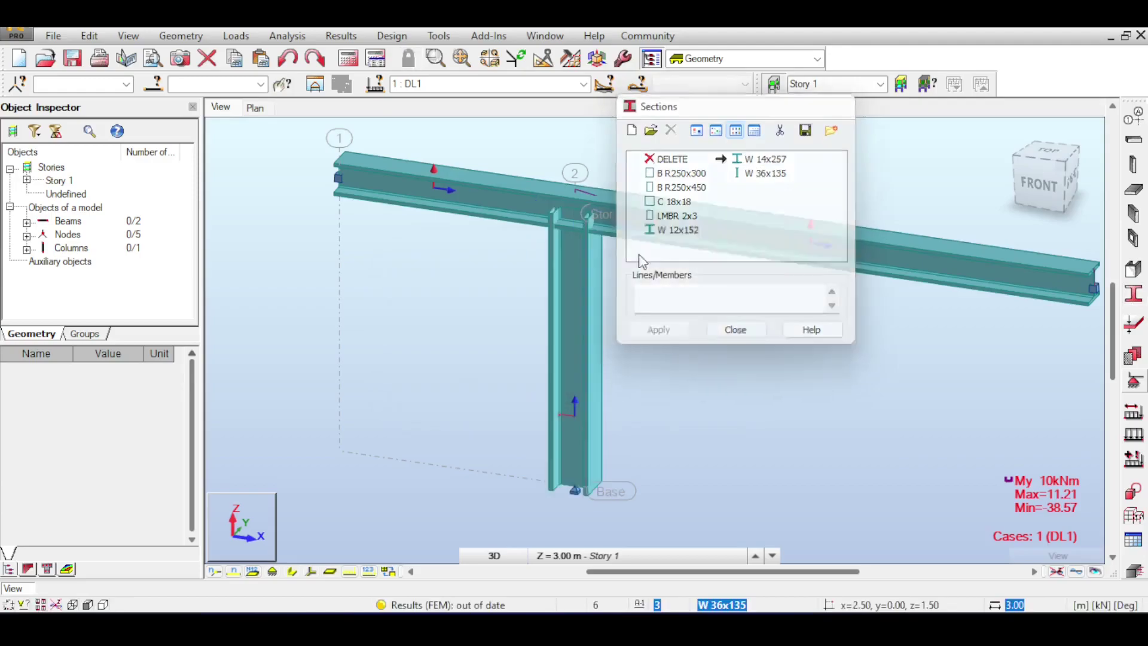
Step: Recalculate the structure, hide the section shapes and examine the My Moment diagram where the column meets the beam
left_click(350, 58)
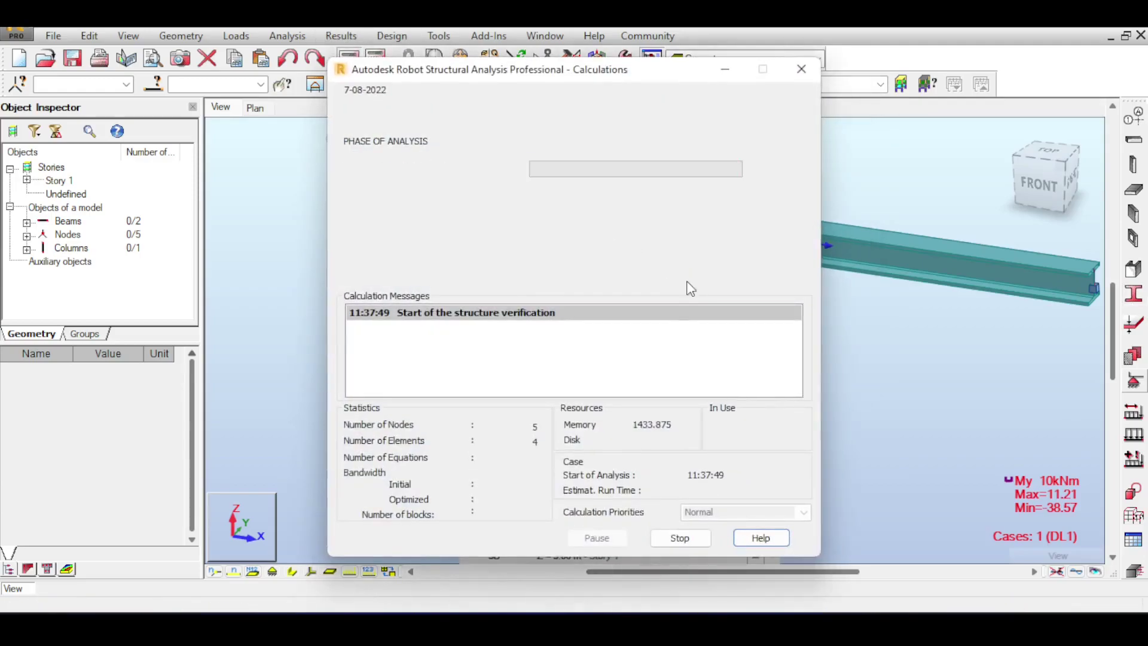
scroll(730, 308, "down", 3)
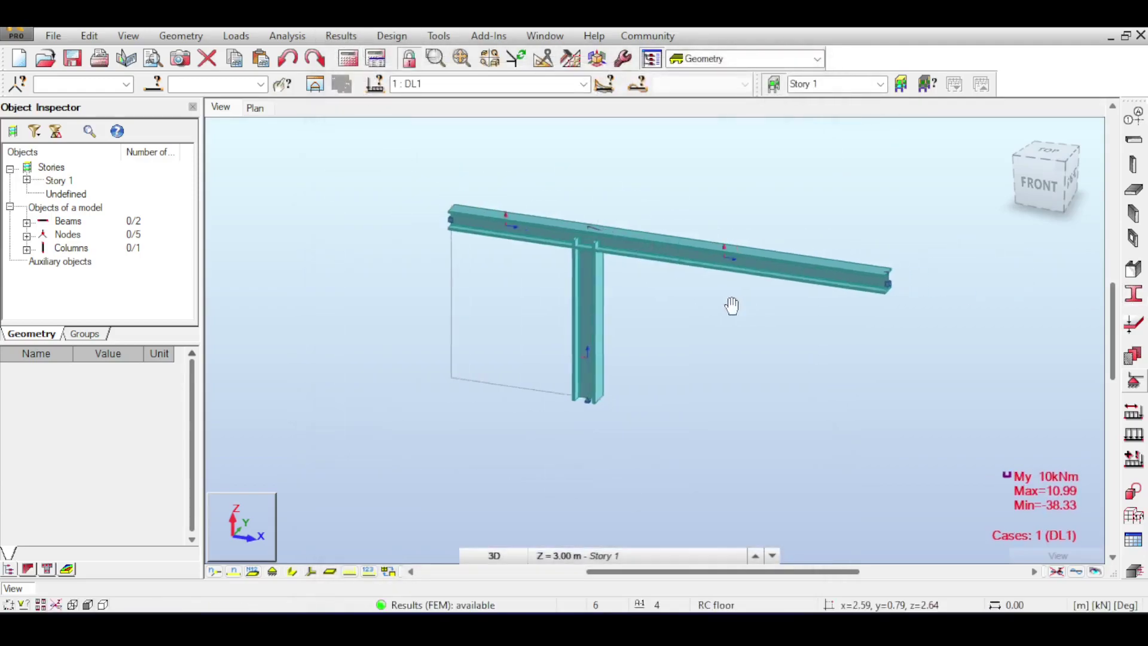
left_click(350, 571)
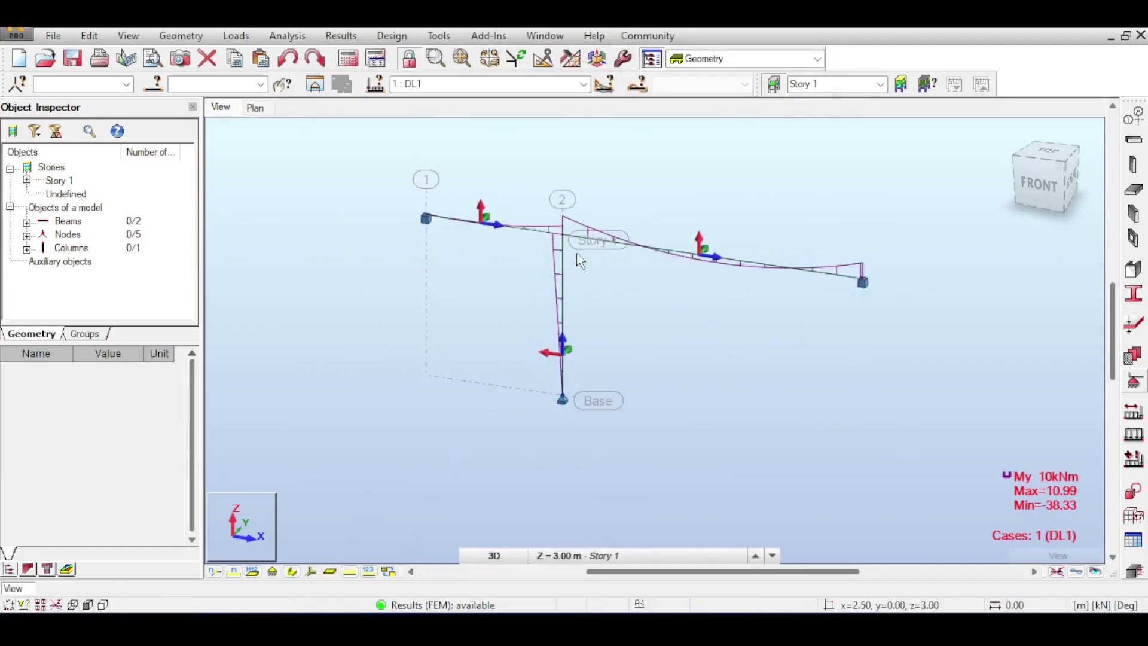
scroll(589, 226, "up", 3)
left_click_drag(615, 228, 555, 275)
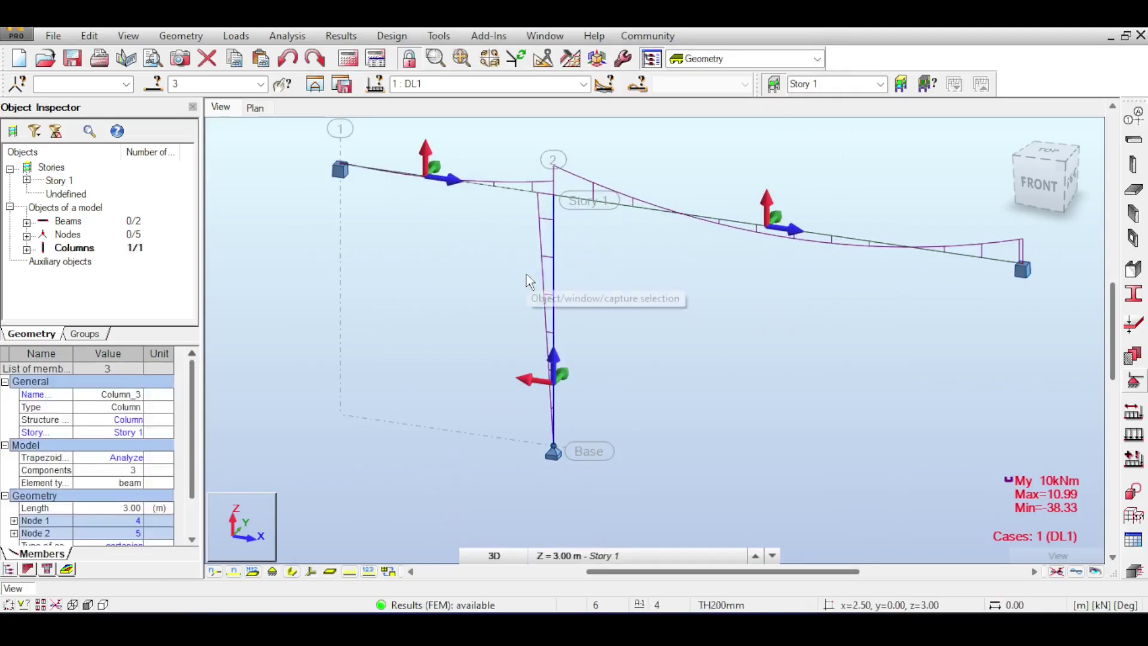
left_click(688, 281)
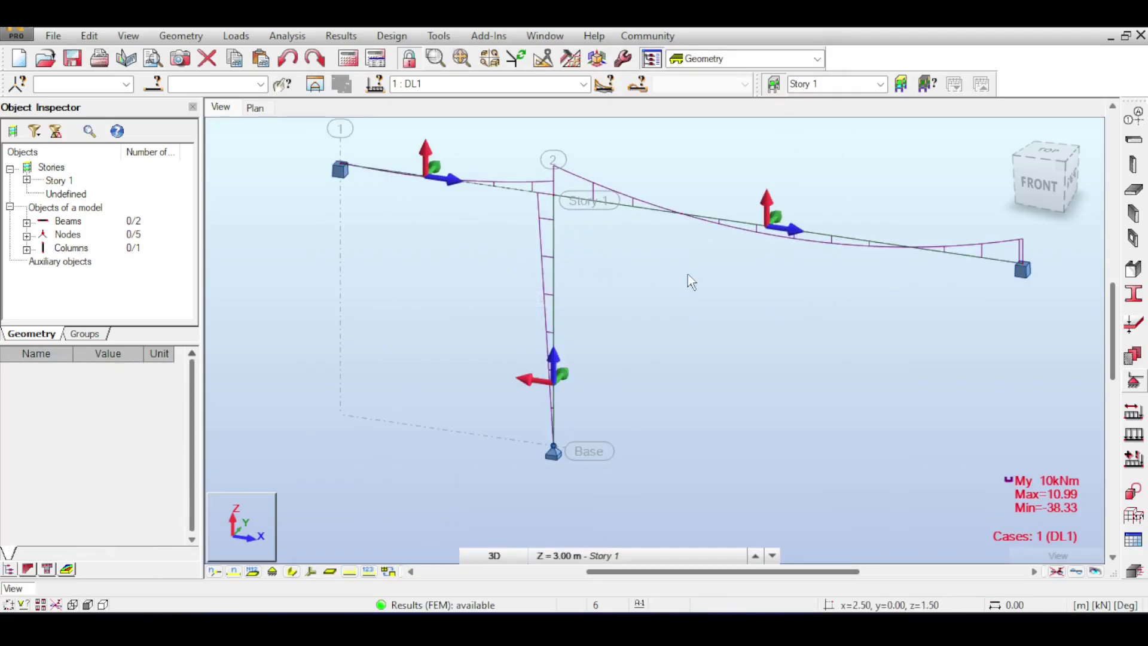
left_click_drag(512, 289, 513, 291)
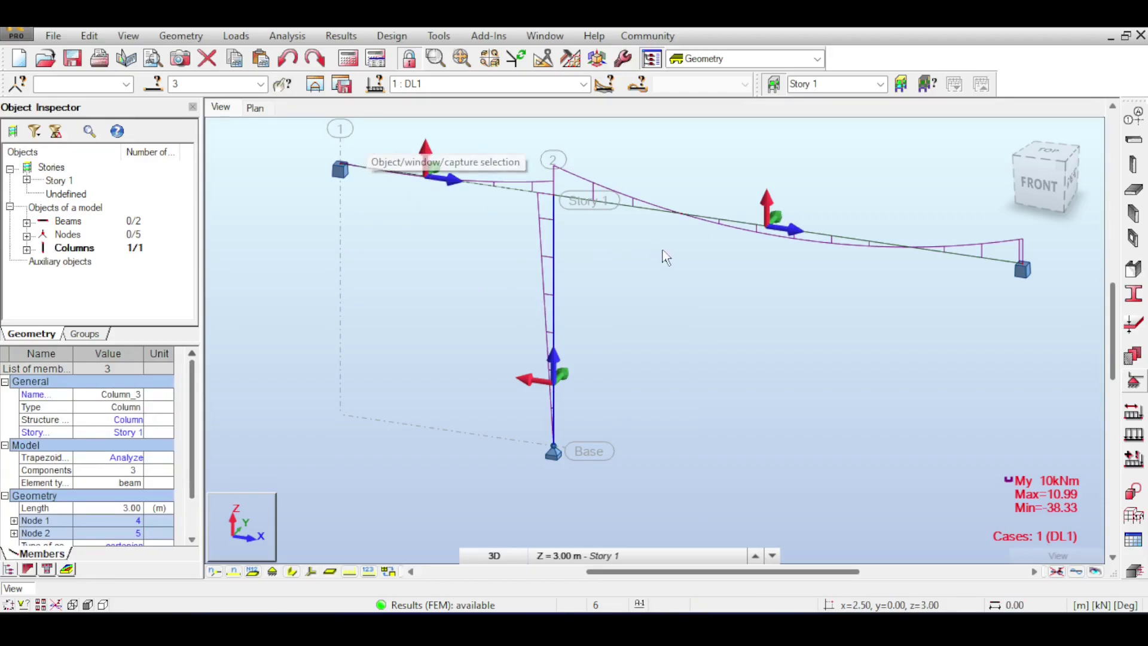
left_click(481, 284)
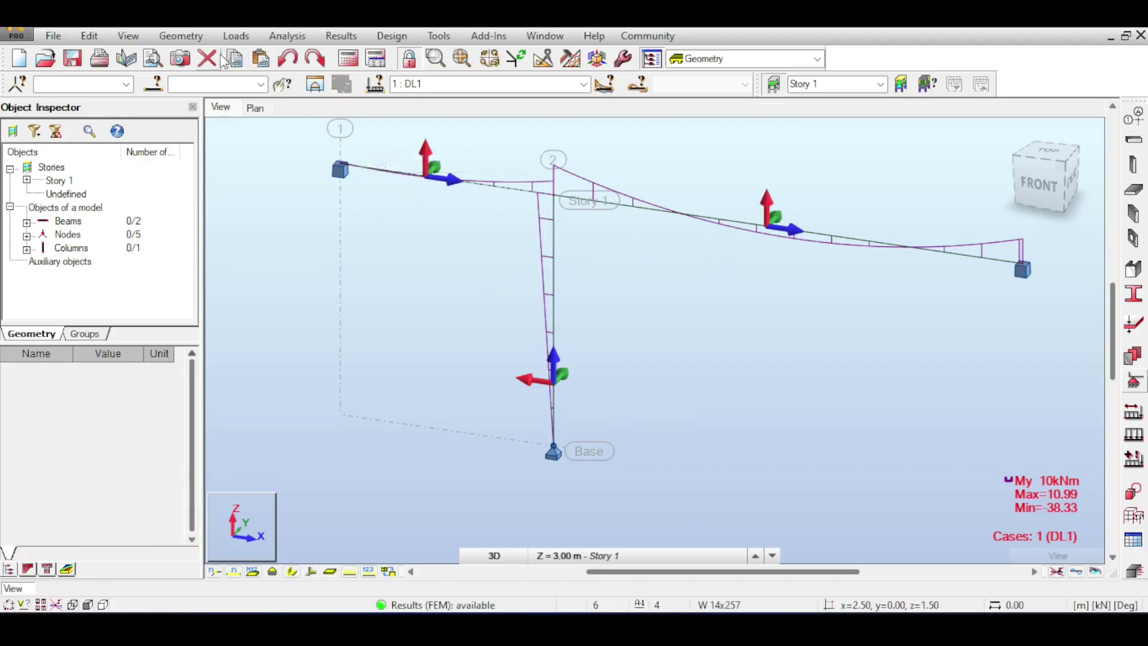
Step: Assign advanced properties to member 3, the column, making it an axial-force-only truss member that works in compression only
left_click(181, 36)
mouse_move(268, 410)
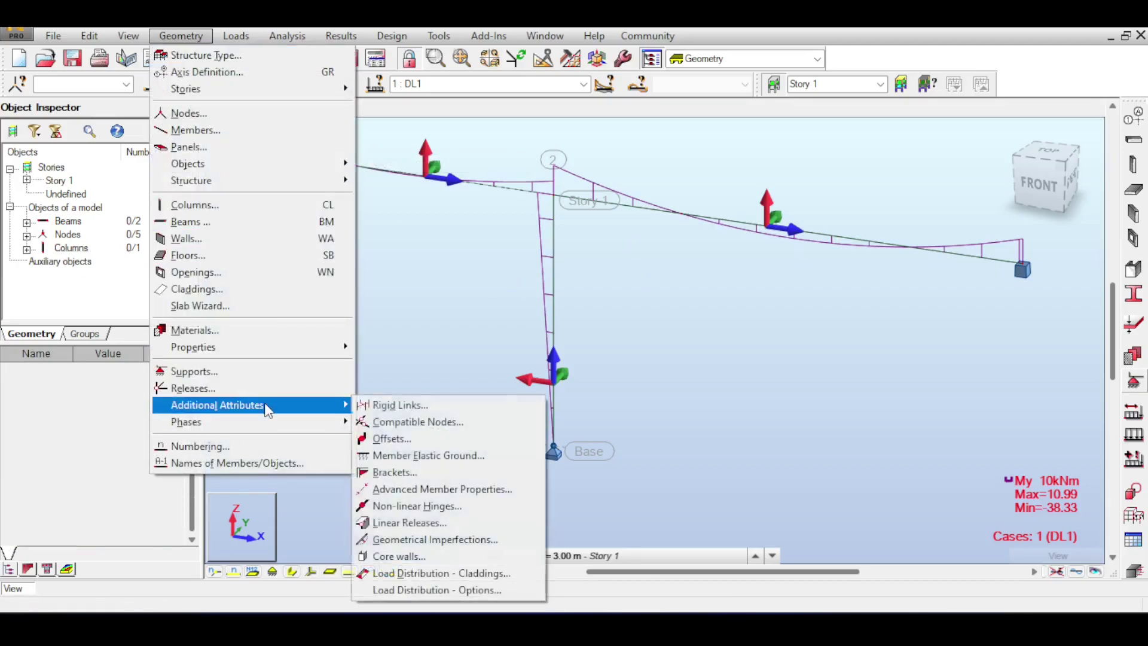
left_click(415, 488)
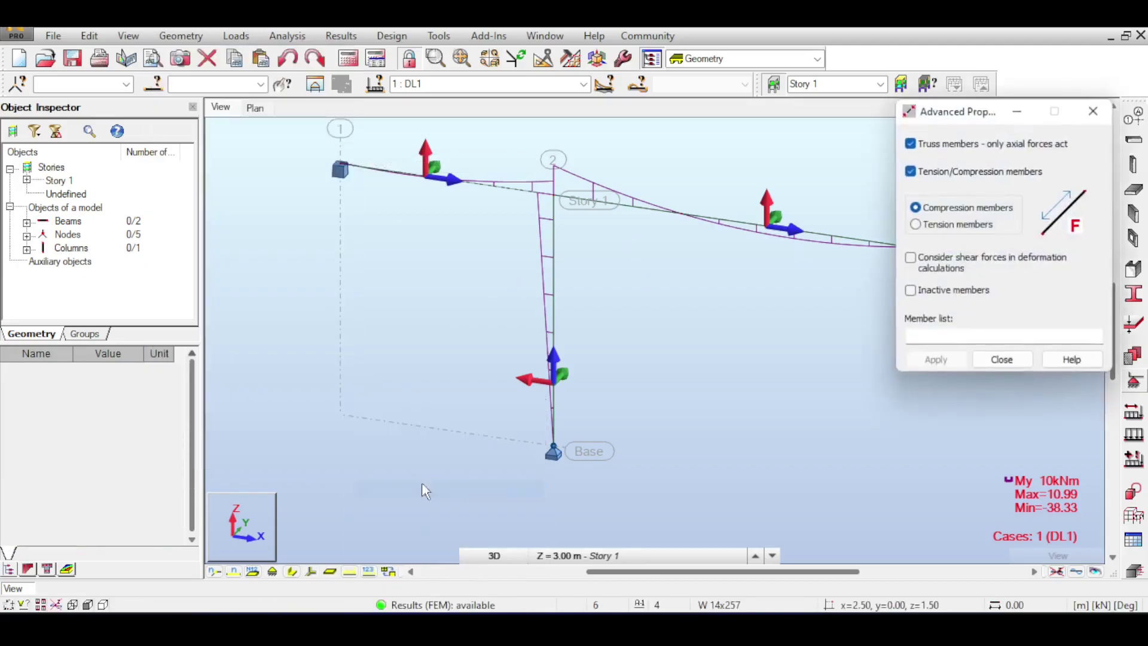
left_click_drag(929, 119, 969, 53)
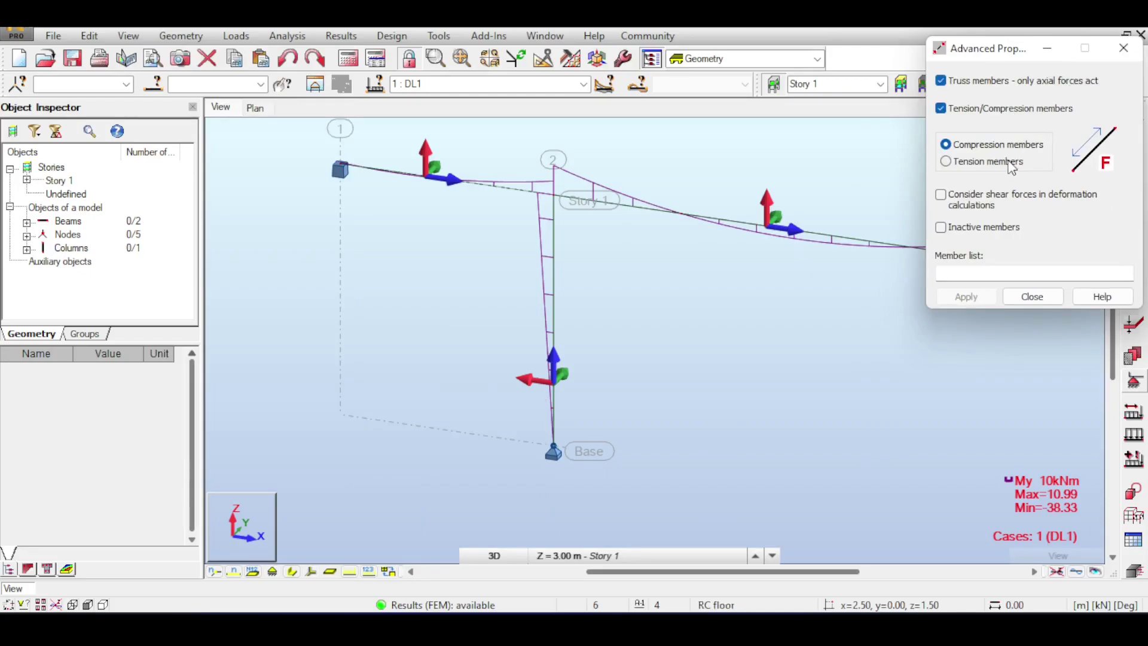
left_click_drag(1005, 56, 979, 60)
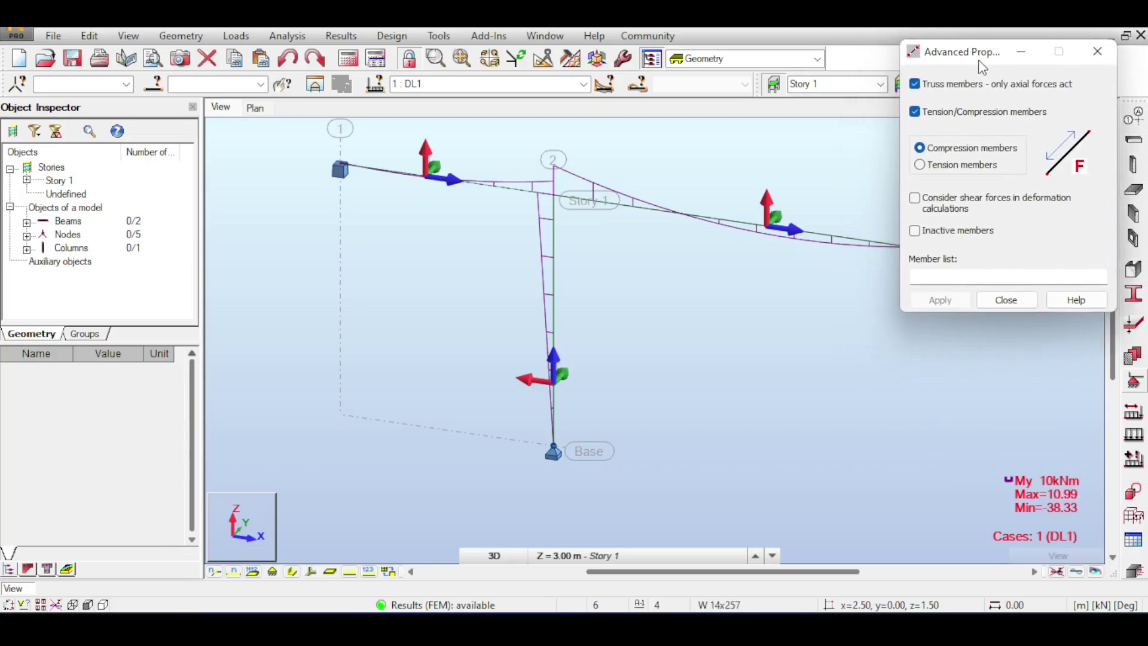
left_click_drag(978, 60, 1000, 52)
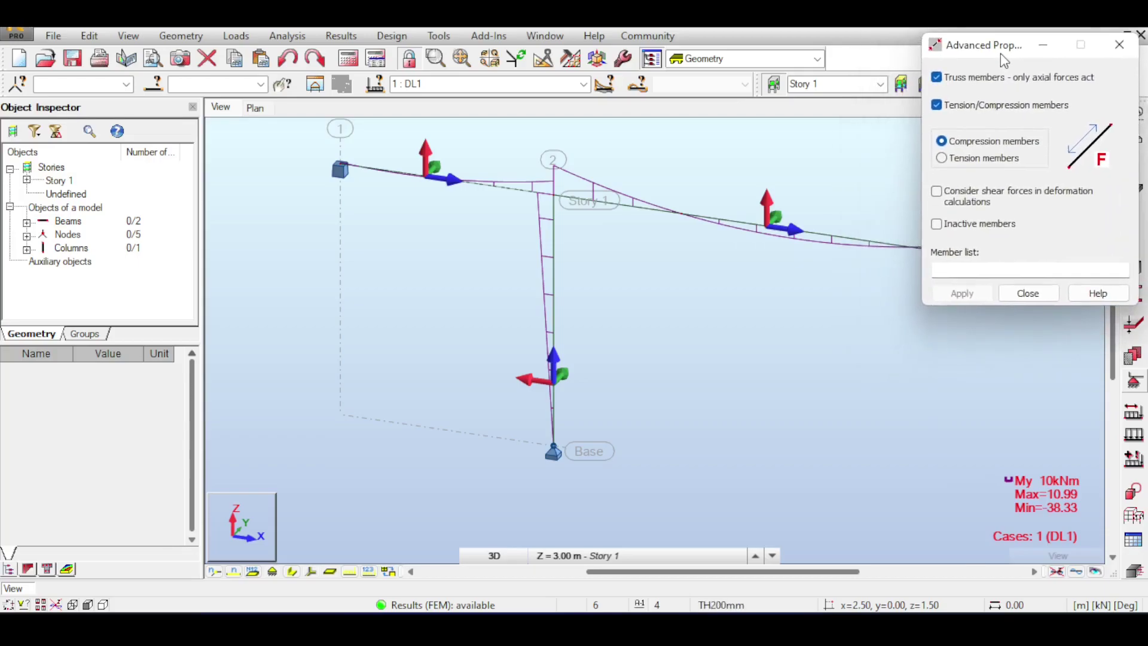
left_click(952, 270)
type("3")
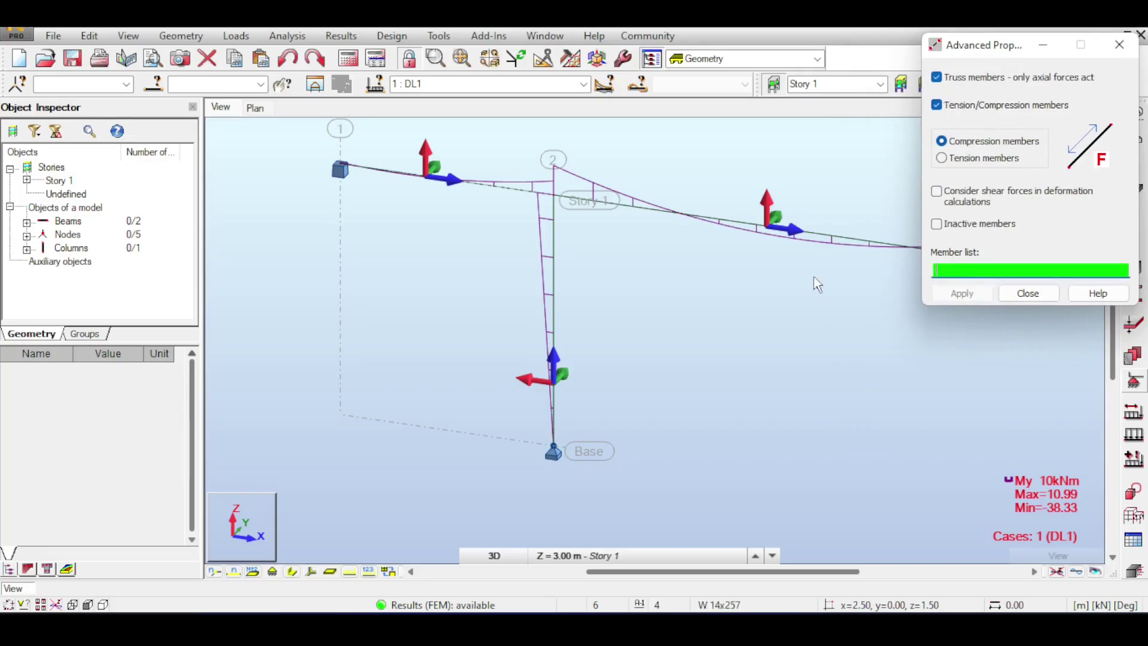
left_click(964, 293)
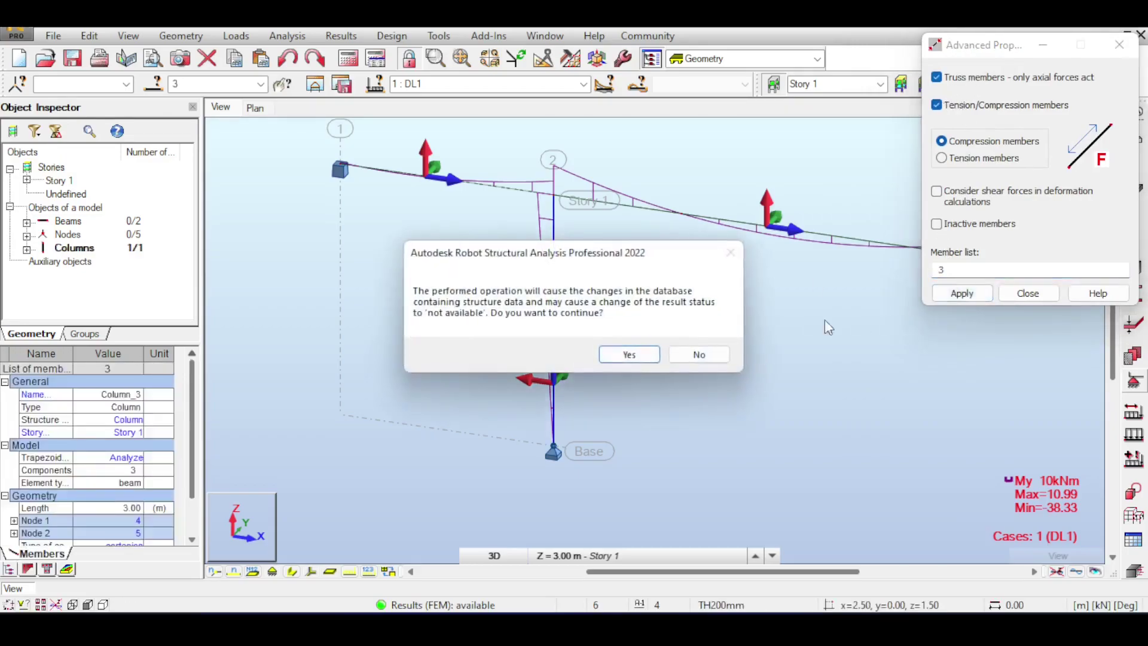
left_click(622, 355)
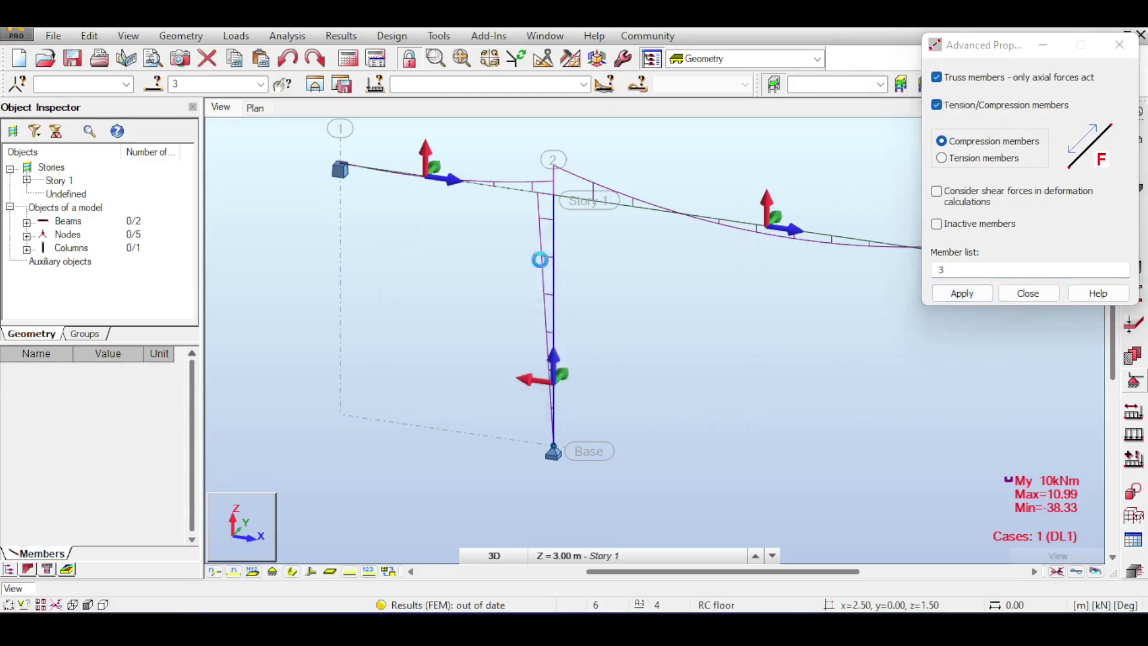
left_click(1005, 295)
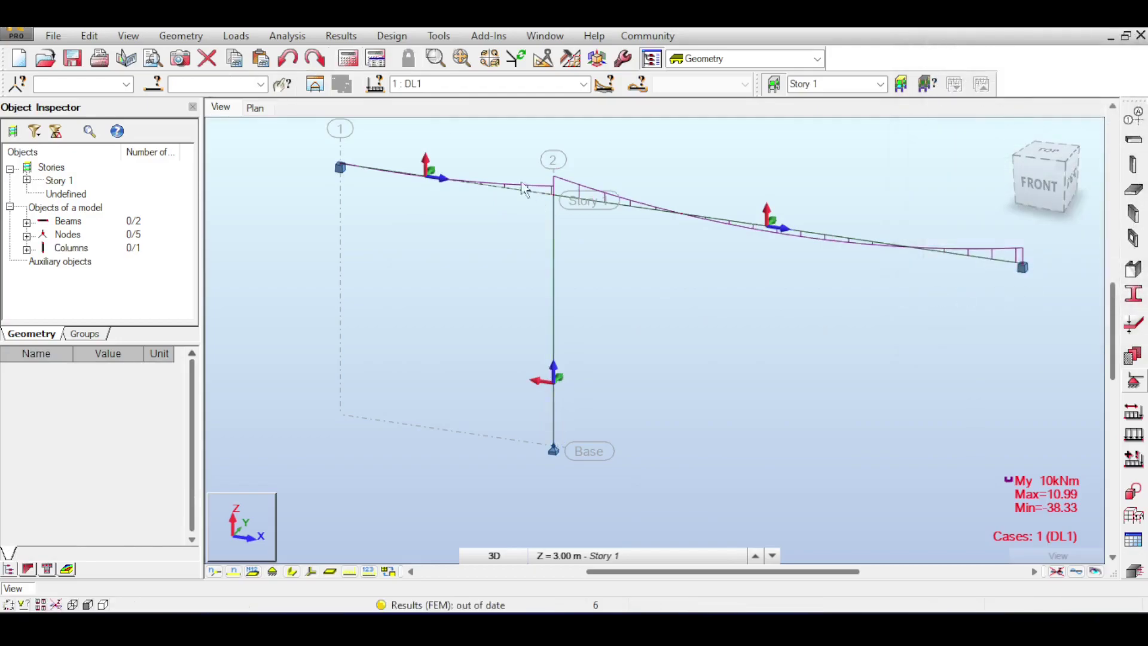
Step: Recalculate the structure, continuing without switching on the DSC algorithm, and close the calculation messages
left_click(556, 307)
left_click(348, 58)
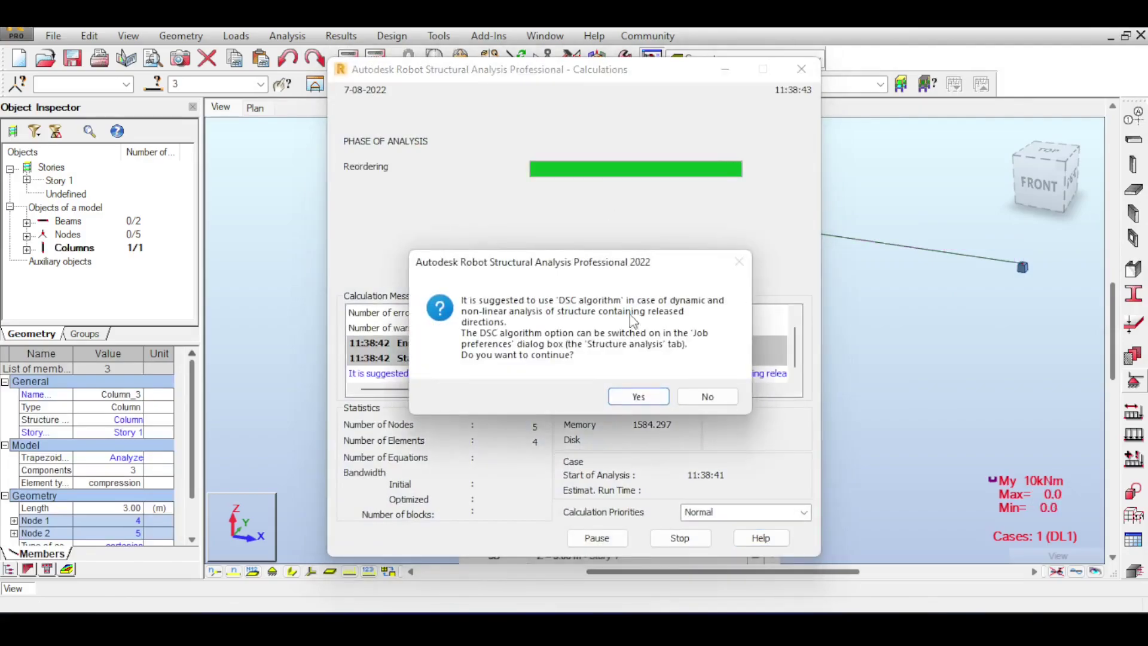
left_click(638, 397)
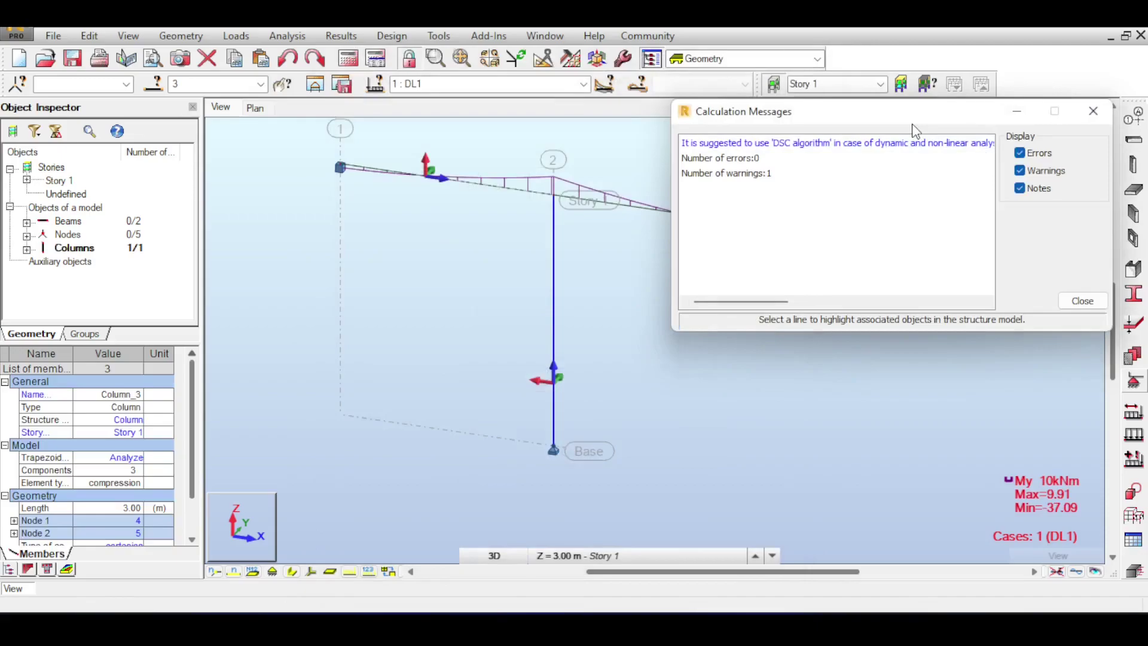
left_click_drag(912, 125, 844, 140)
left_click(828, 157)
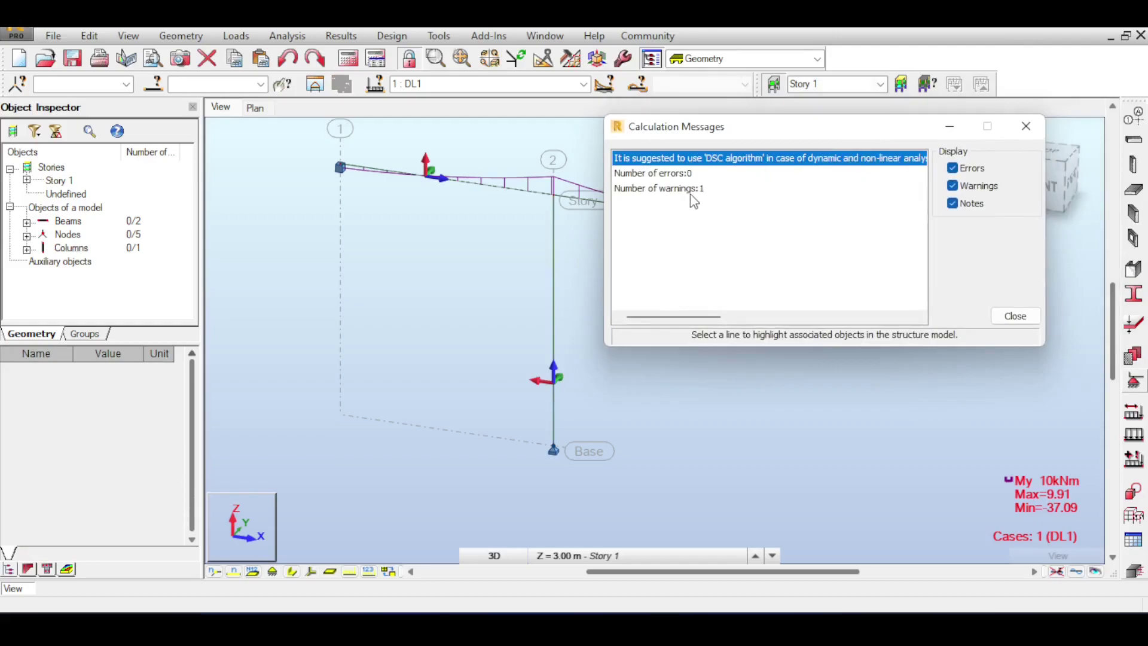
left_click(1026, 126)
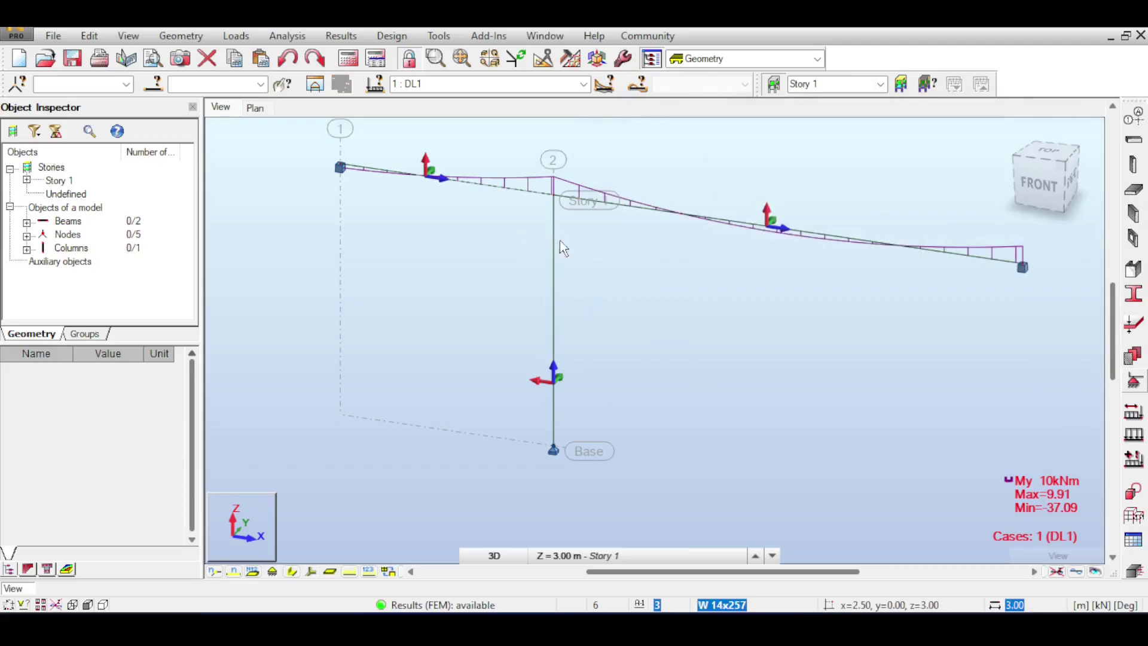
Step: Display the Fx Force diagram on the members together with the My Moment diagram
mouse_move(596, 226)
left_mouse_down()
mouse_move(541, 275)
mouse_move(601, 245)
left_mouse_up()
left_click(342, 35)
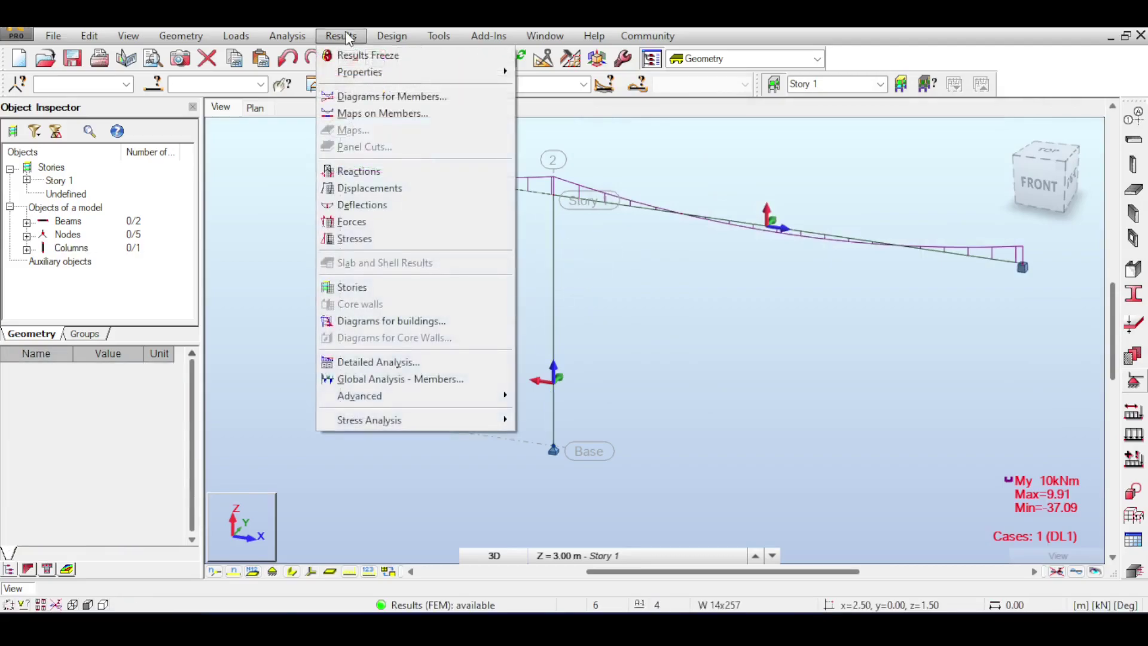
left_click(373, 97)
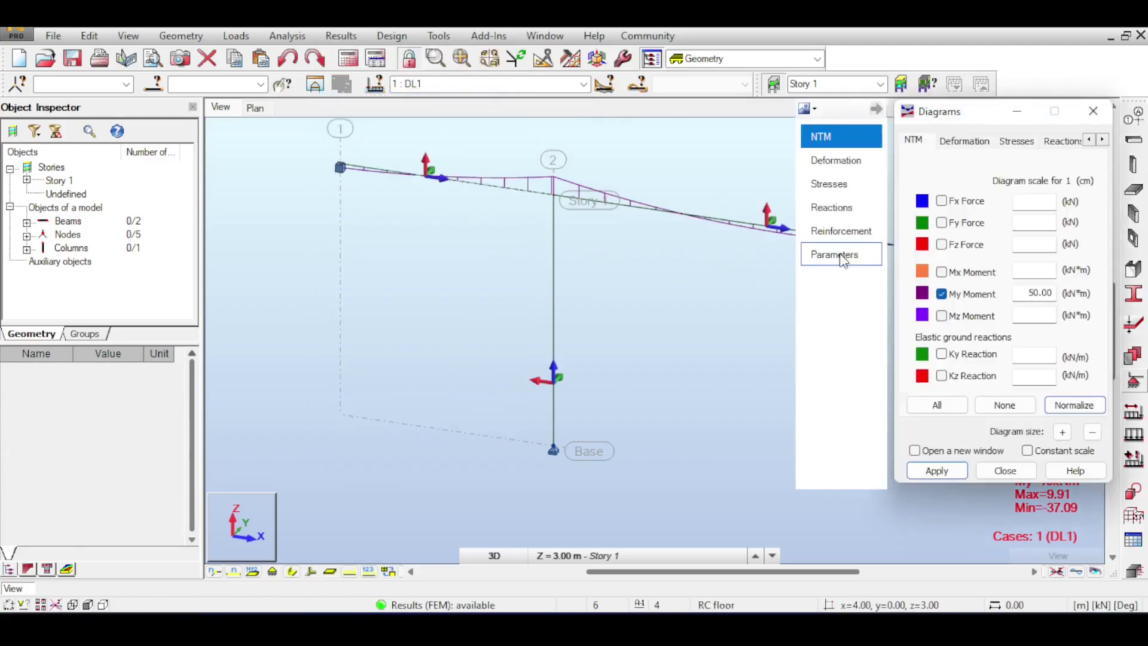
left_click(942, 201)
left_click(937, 470)
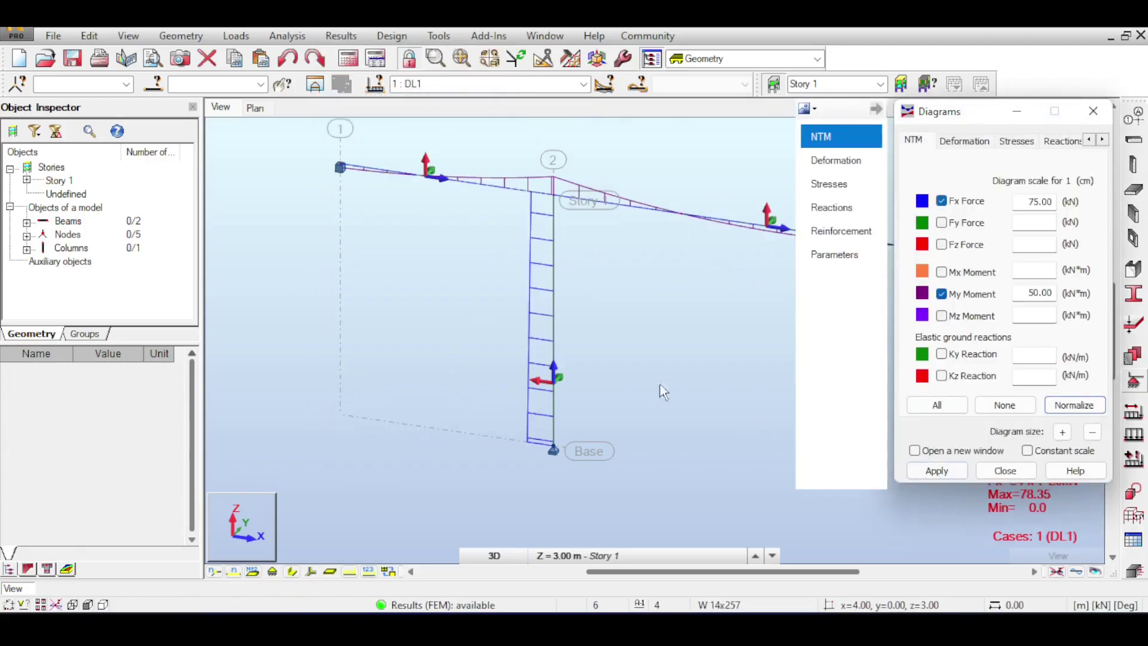
left_click(1005, 471)
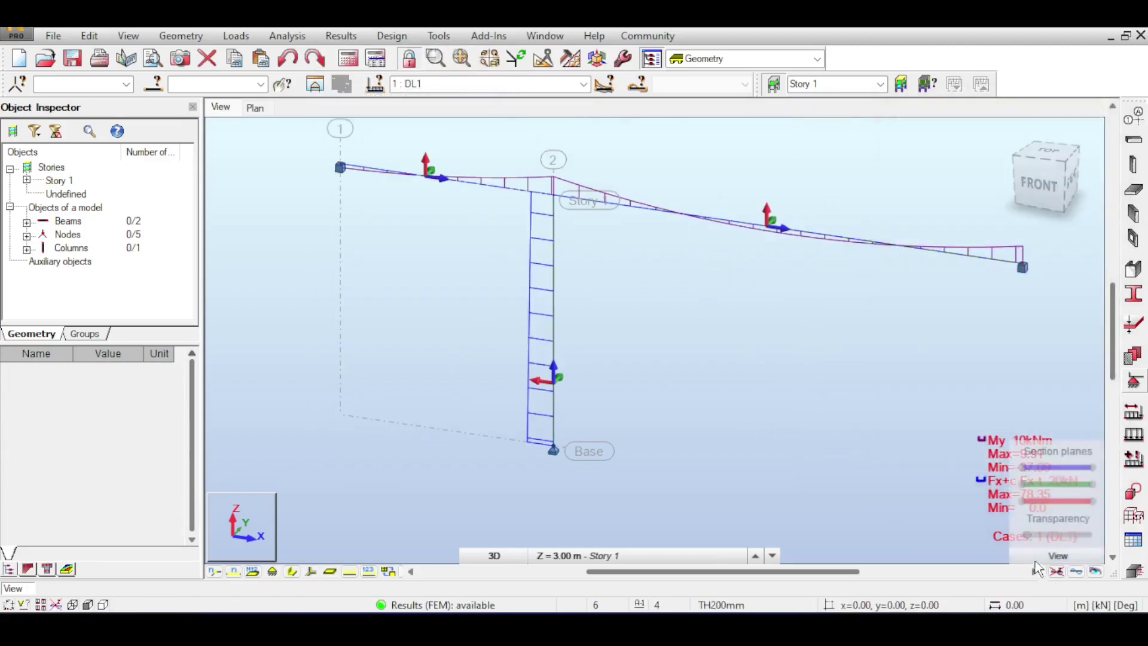
Step: Hide the force and moment diagrams and the local axes so only the plain members show
left_click(1056, 571)
scroll(588, 275, "down", 4)
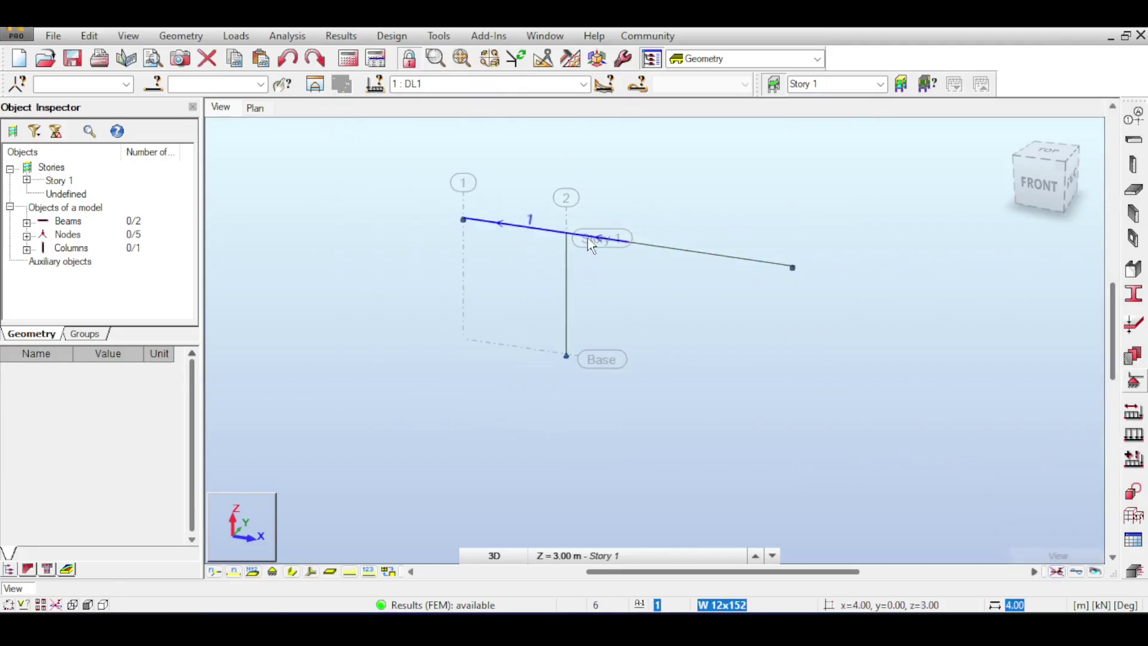
scroll(610, 216, "down", 1)
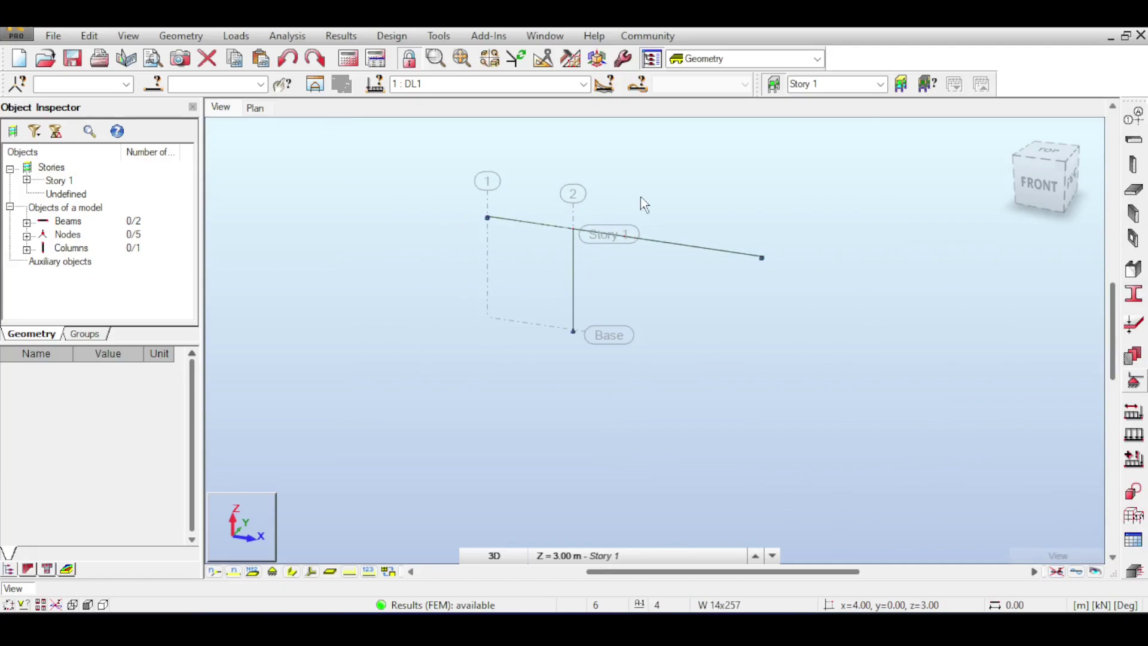